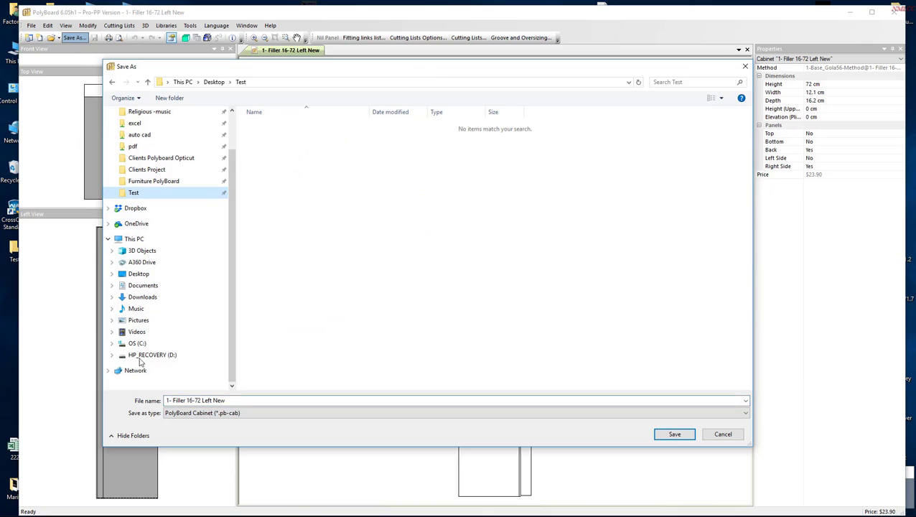
# Save the filler cabinet in the Test folder as "01- Filler 16-72 Left New" and close it.
pyautogui.click(166, 401)
pyautogui.click(167, 400)
pyautogui.click(167, 401)
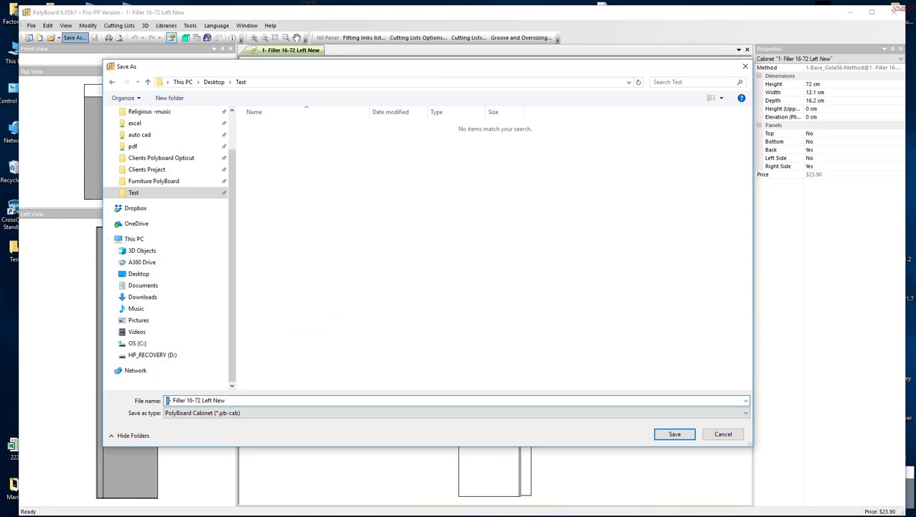
pyautogui.write('0')
pyautogui.press('Return')
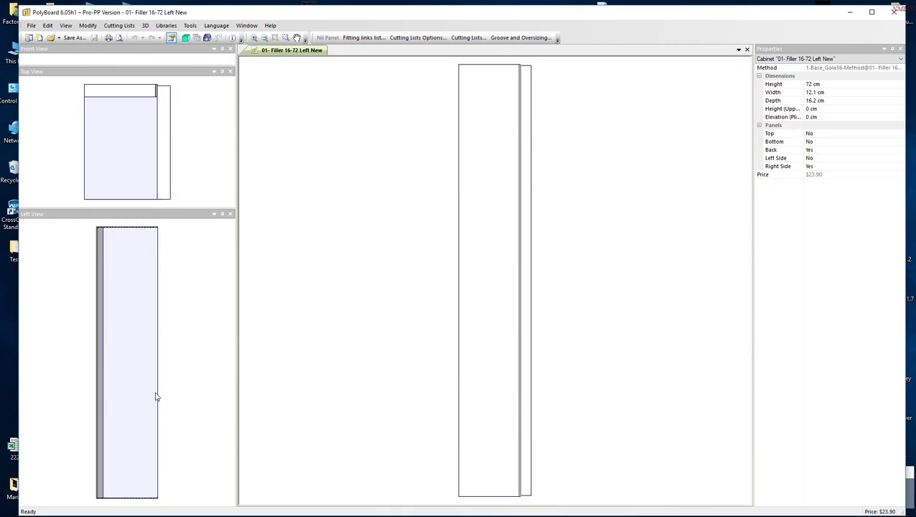
pyautogui.rightClick(325, 54)
pyautogui.click(345, 69)
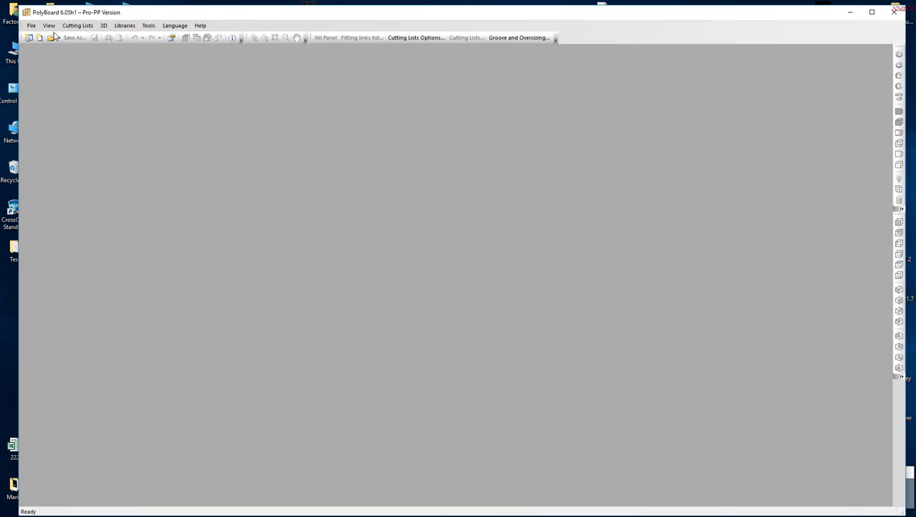
# Open the cabinet "B 60-72-58 DoL H_Gr" from Furniture PolyBoard's nested Base Unit folder, replacing differing fittings and rules with those of the libraries.
pyautogui.click(50, 38)
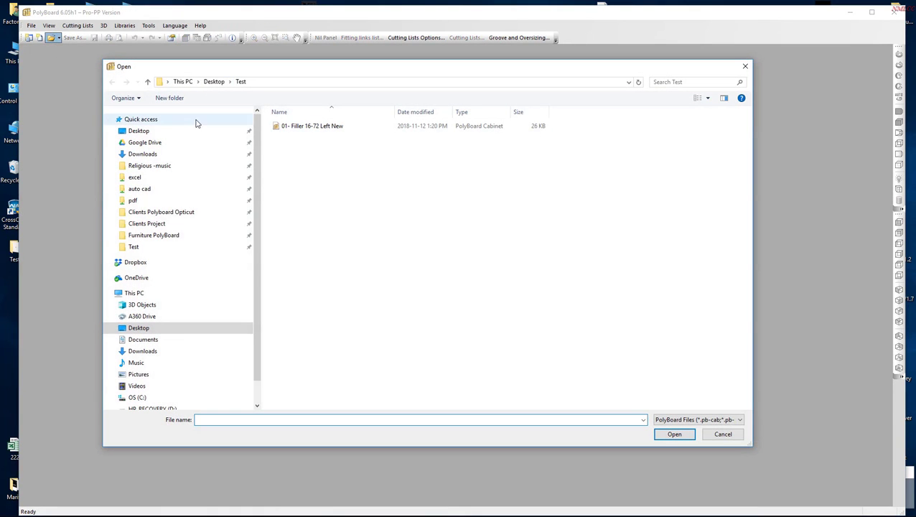
pyautogui.click(156, 236)
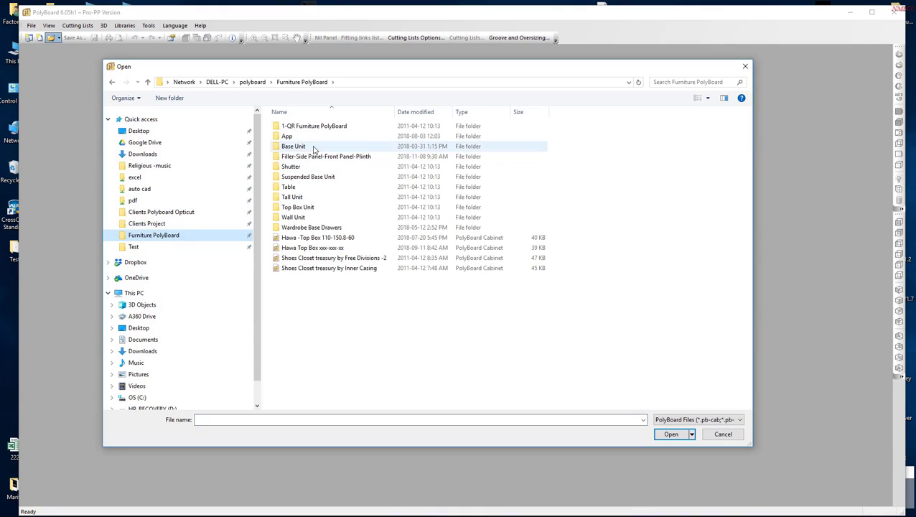
pyautogui.doubleClick(293, 146)
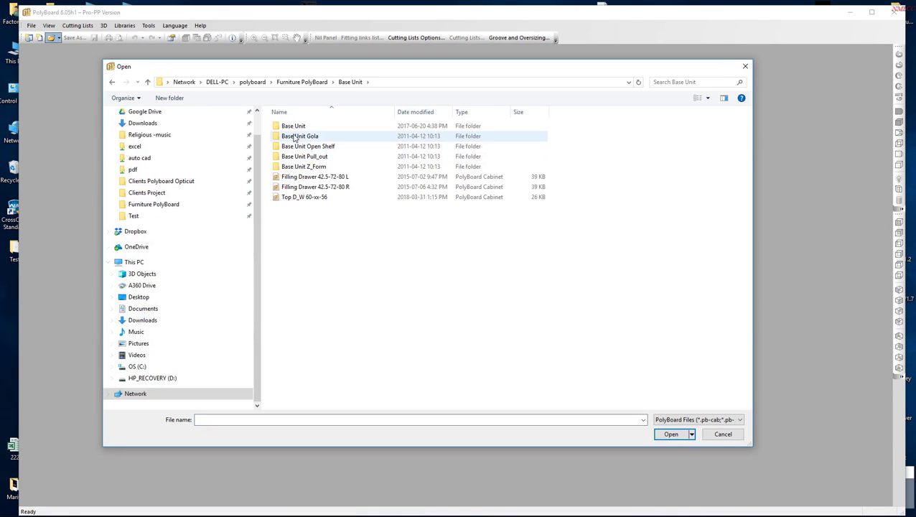
pyautogui.doubleClick(293, 127)
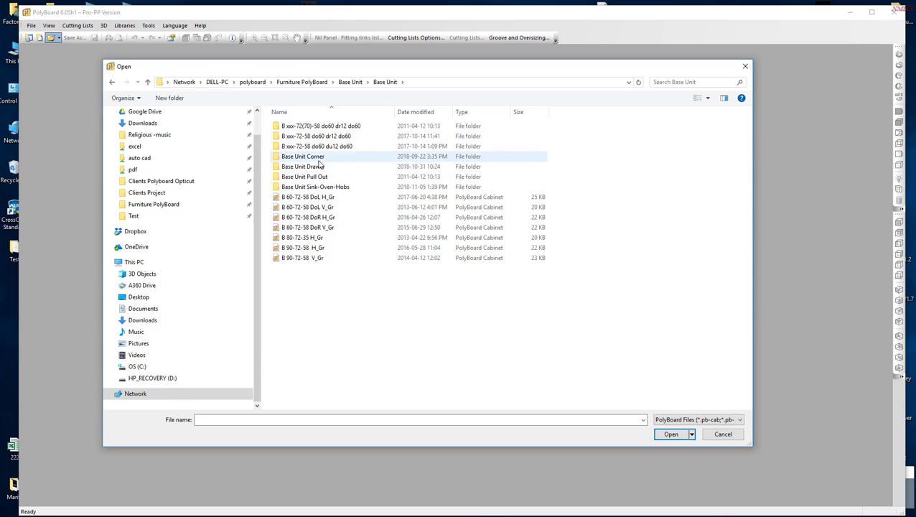
pyautogui.click(305, 199)
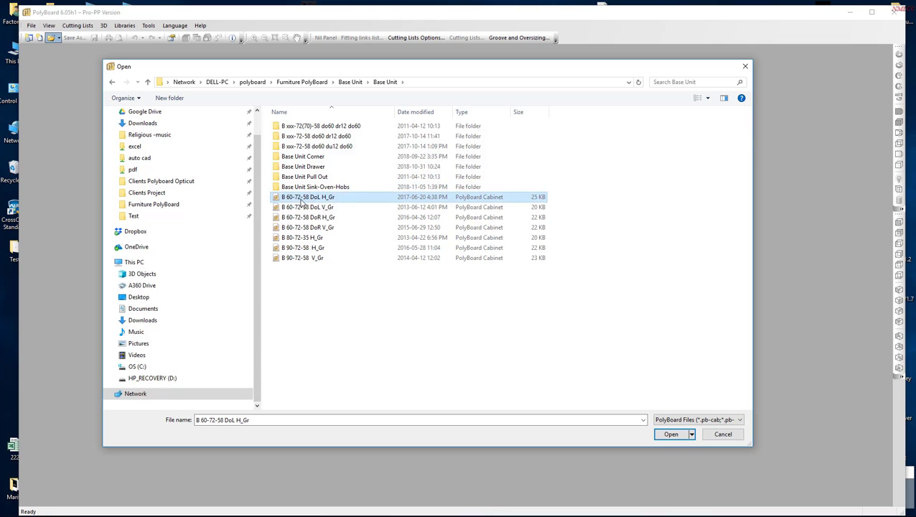
pyautogui.doubleClick(302, 201)
pyautogui.click(488, 288)
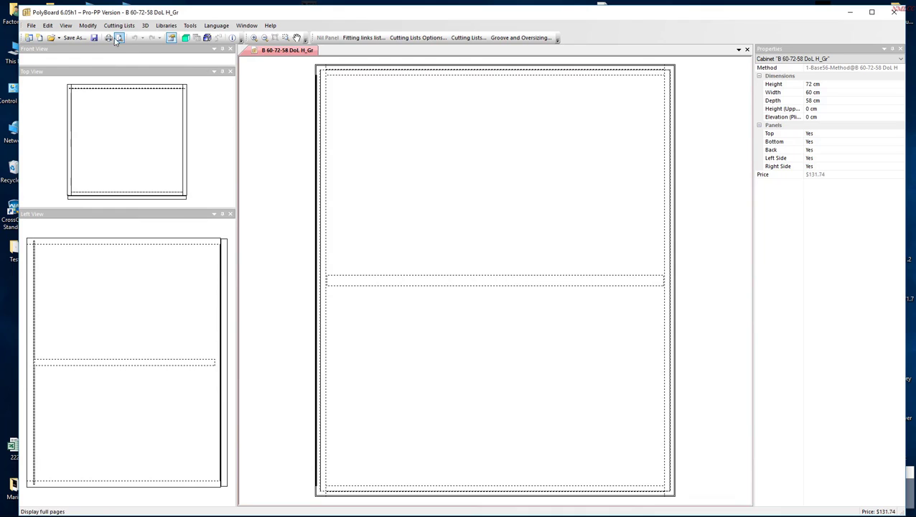
# Examine the base unit's door front, side and underside in a 3D view.
pyautogui.click(186, 37)
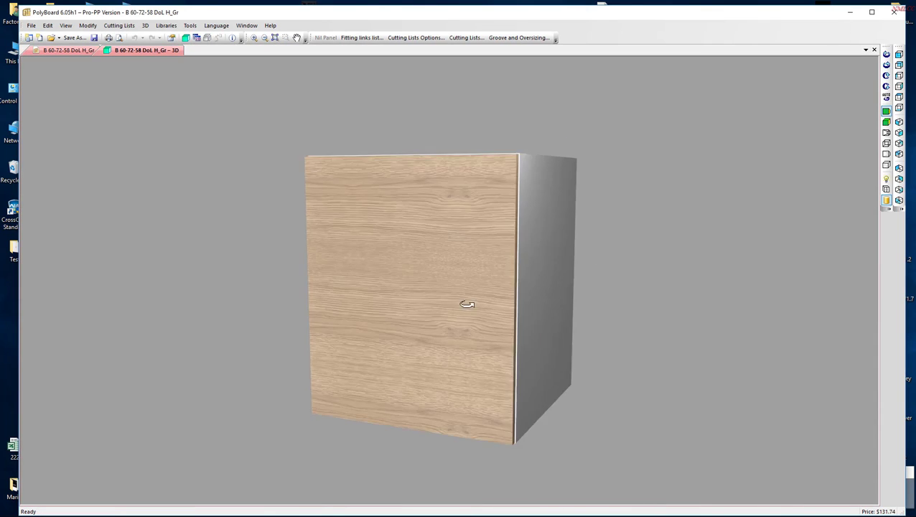
pyautogui.moveTo(466, 302); pyautogui.dragTo(404, 225)
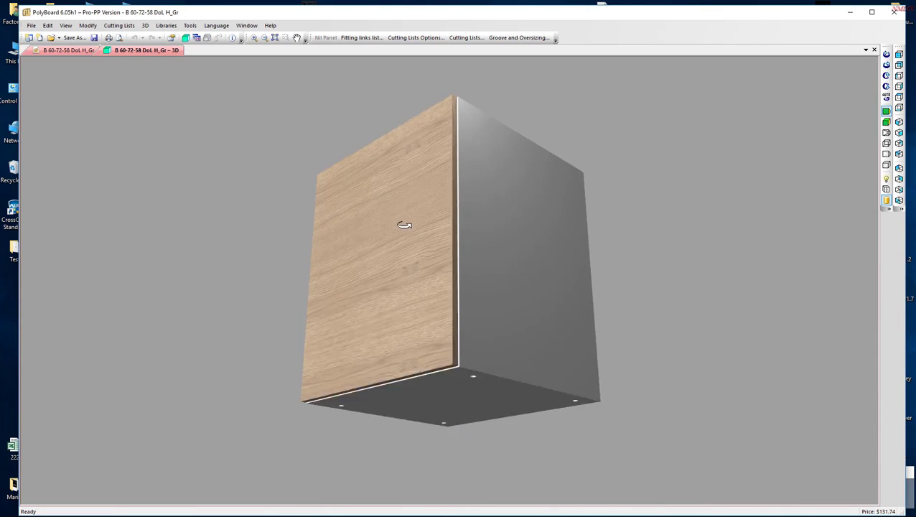
pyautogui.click(885, 189)
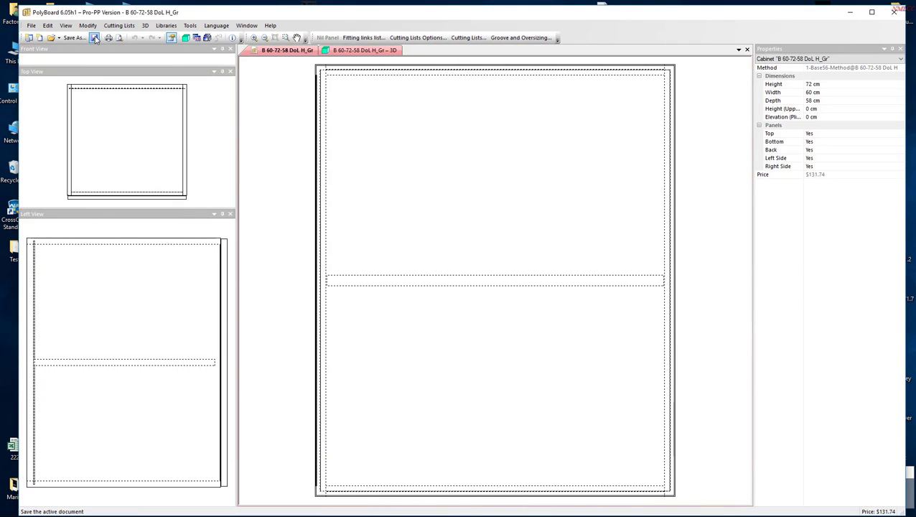
# Save a copy of the base unit in the Test folder as "02- B 60-72-58 DoL H_Gr" and close it.
pyautogui.click(84, 41)
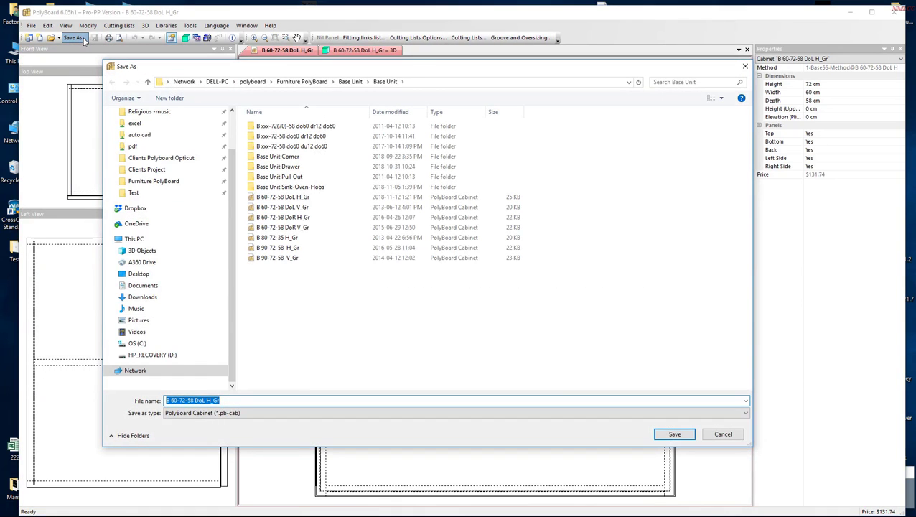
pyautogui.click(155, 195)
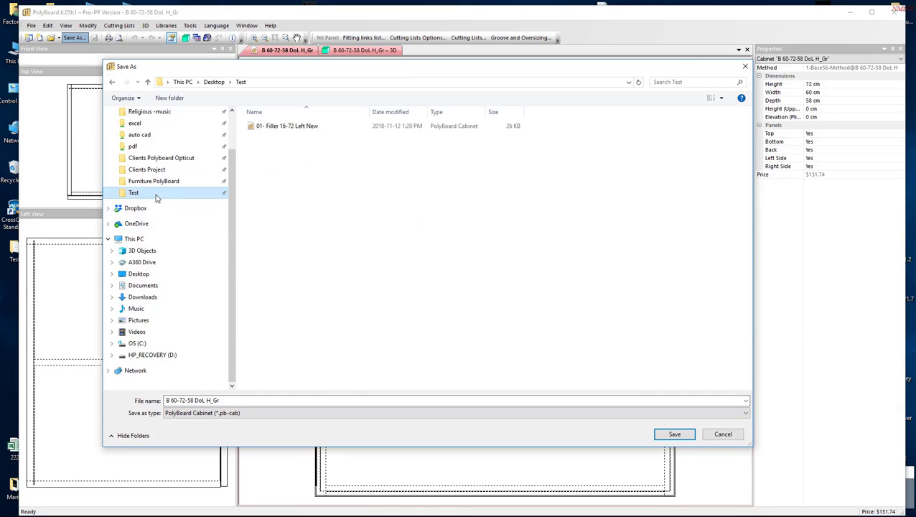
pyautogui.click(166, 402)
pyautogui.click(166, 400)
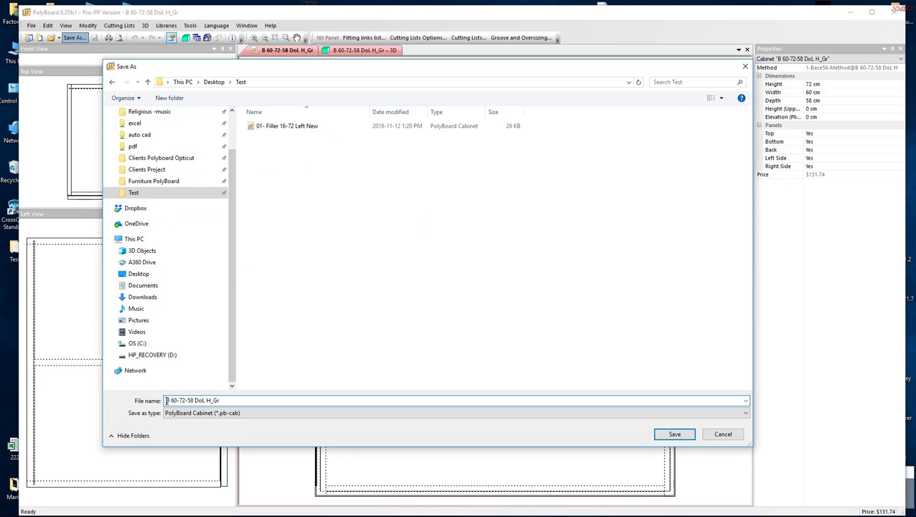
pyautogui.write('02-')
pyautogui.press('Return')
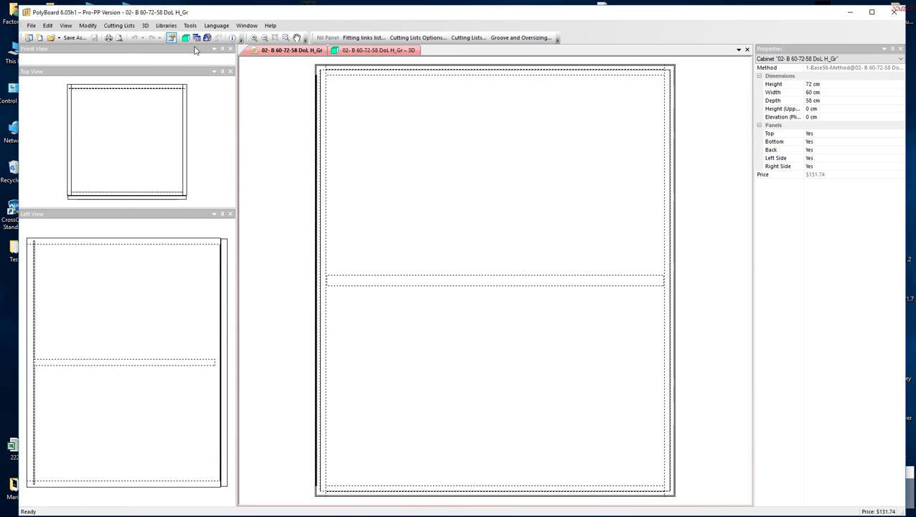
pyautogui.click(397, 53)
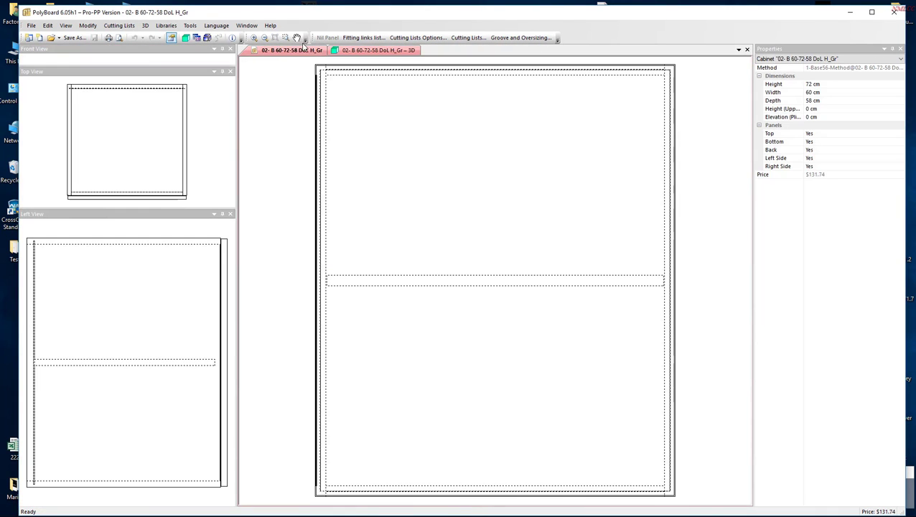
pyautogui.rightClick(300, 52)
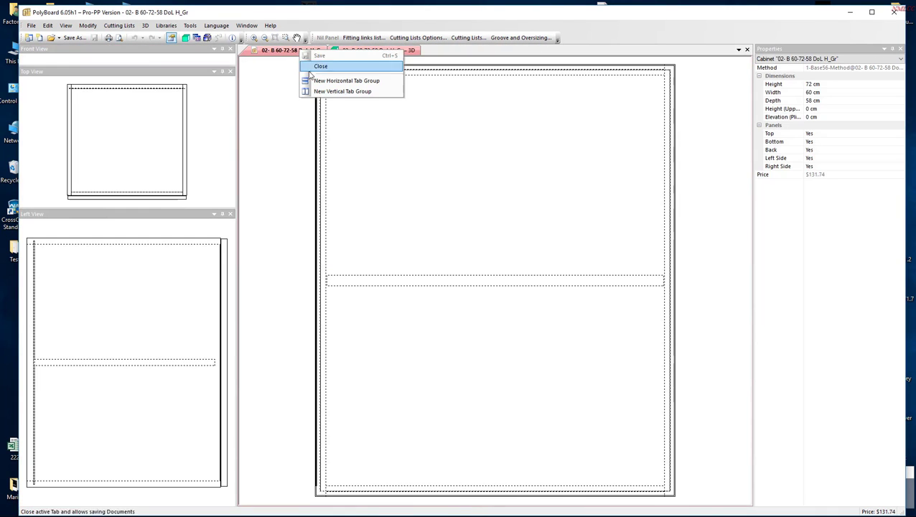
pyautogui.click(320, 66)
# Open the cabinet "W 60-92-35 doL H_Gr" from Furniture PolyBoard's nested Wall Unit folder, replacing differing fittings and rules with those of the libraries.
pyautogui.click(51, 37)
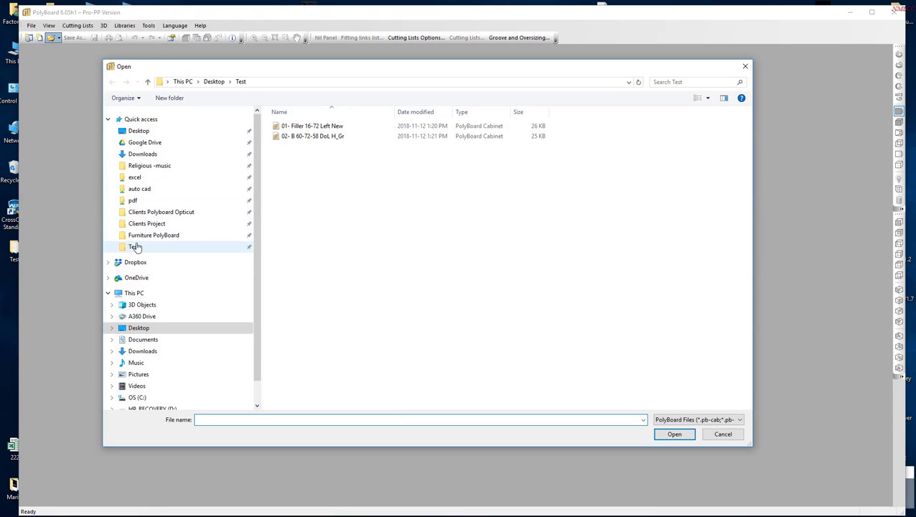
pyautogui.click(147, 235)
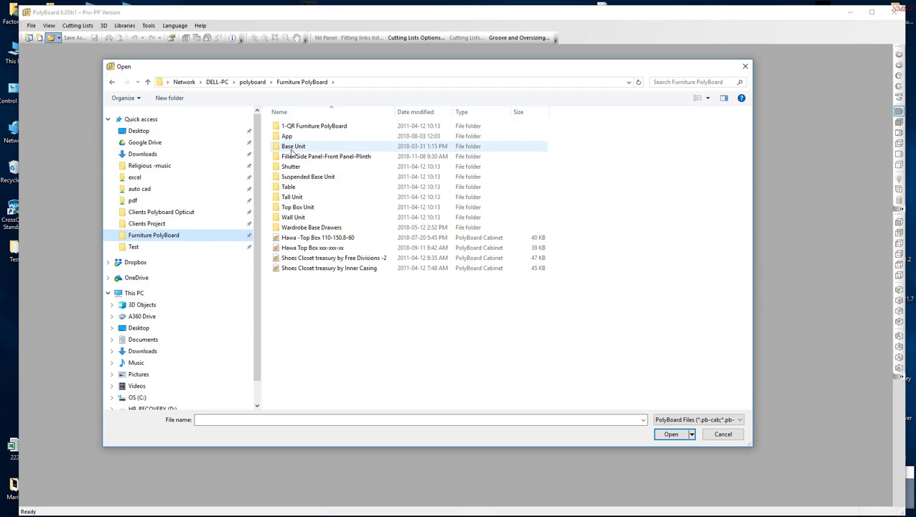
pyautogui.doubleClick(292, 217)
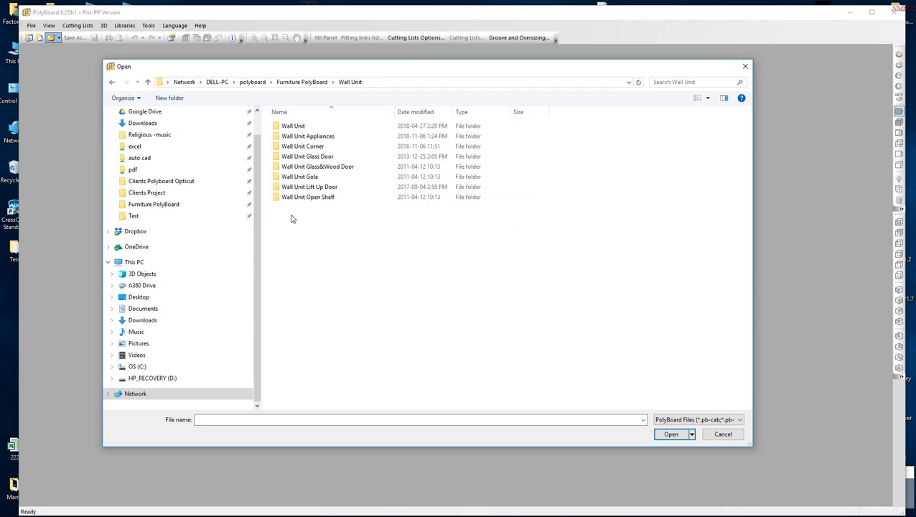
pyautogui.doubleClick(291, 136)
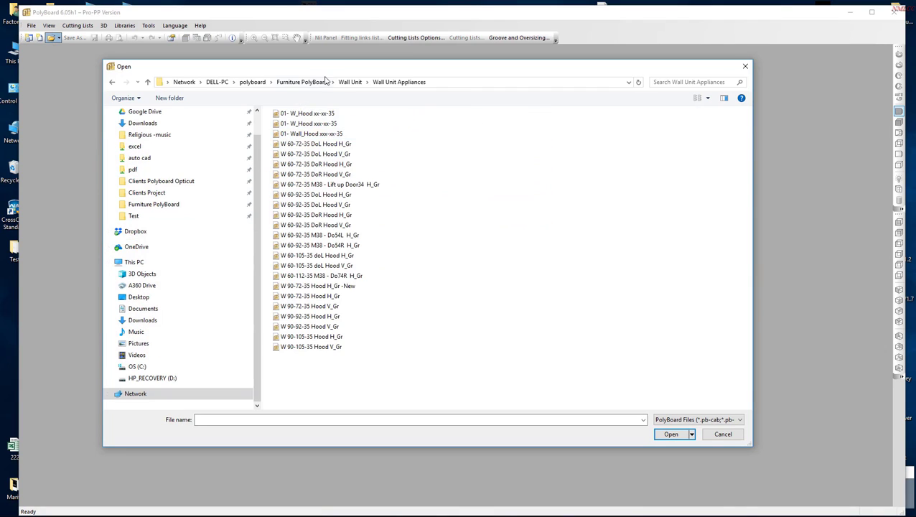
pyautogui.click(349, 82)
pyautogui.doubleClick(290, 126)
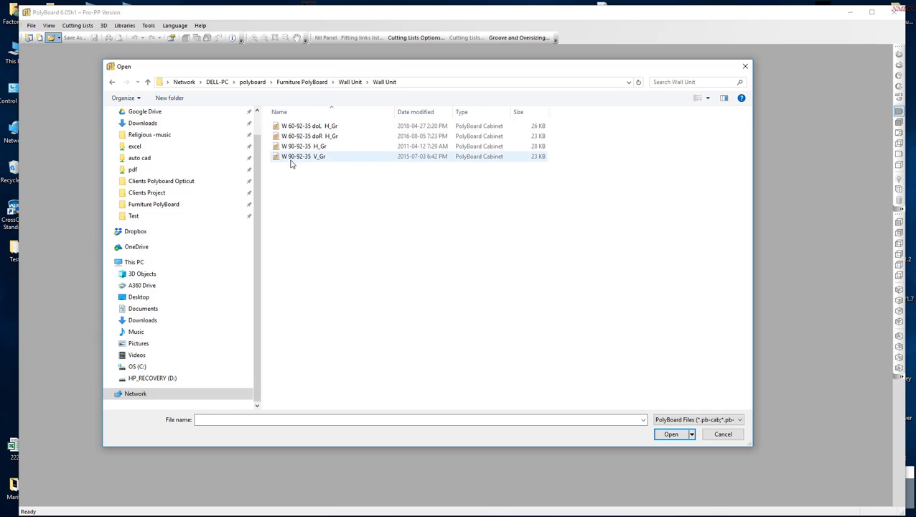
pyautogui.doubleClick(302, 127)
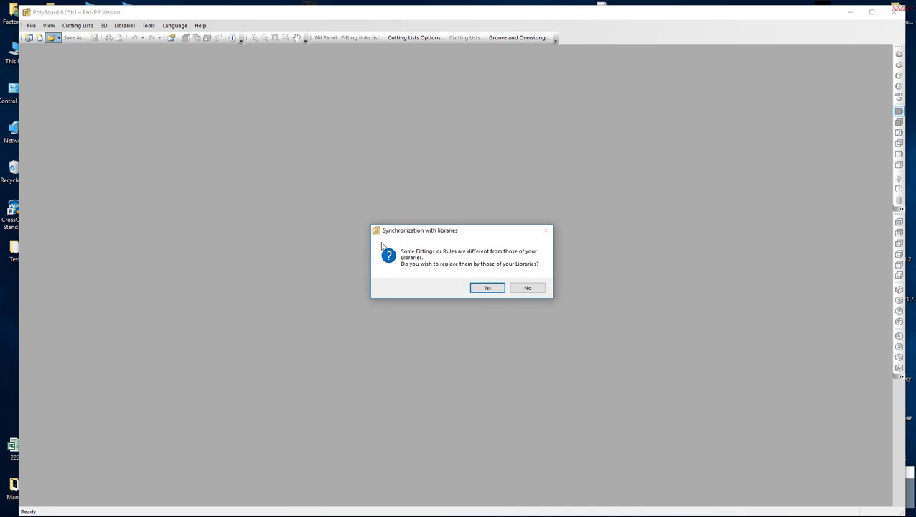
pyautogui.click(474, 290)
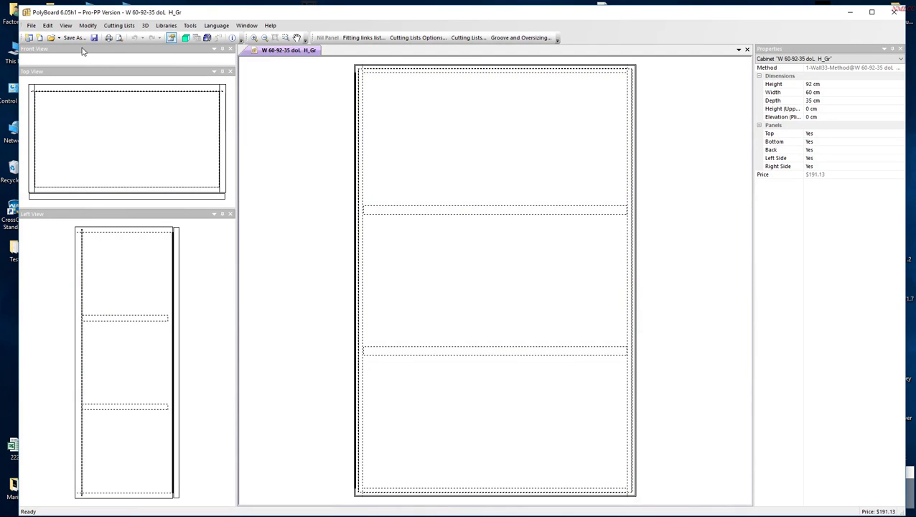
# Save a copy of the wall unit in the Test folder as "03- W 60-92-35 doL H_Gr".
pyautogui.click(74, 38)
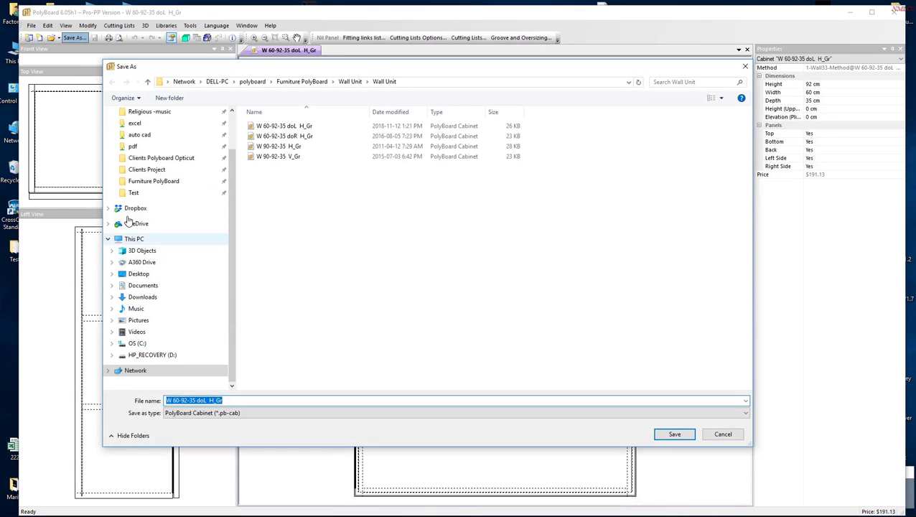
pyautogui.click(136, 194)
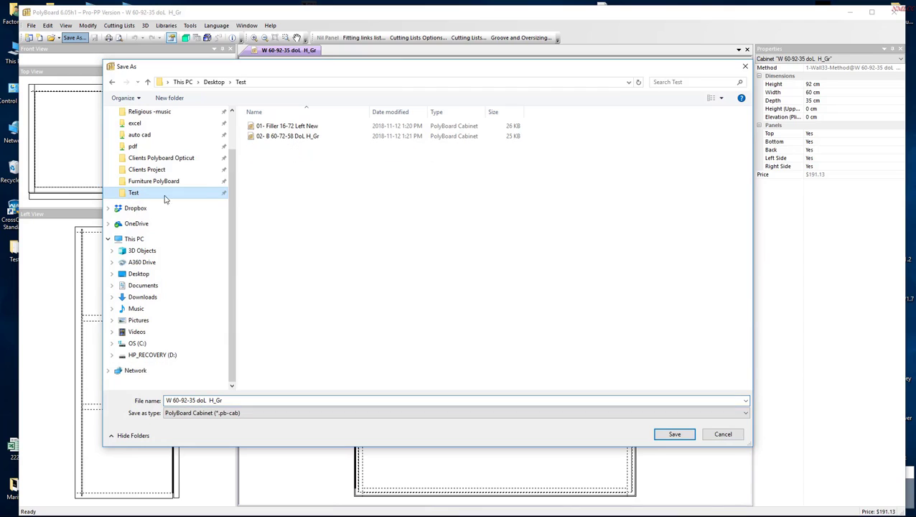
pyautogui.click(165, 401)
pyautogui.tripleClick(165, 401)
pyautogui.click(165, 401)
pyautogui.write('03')
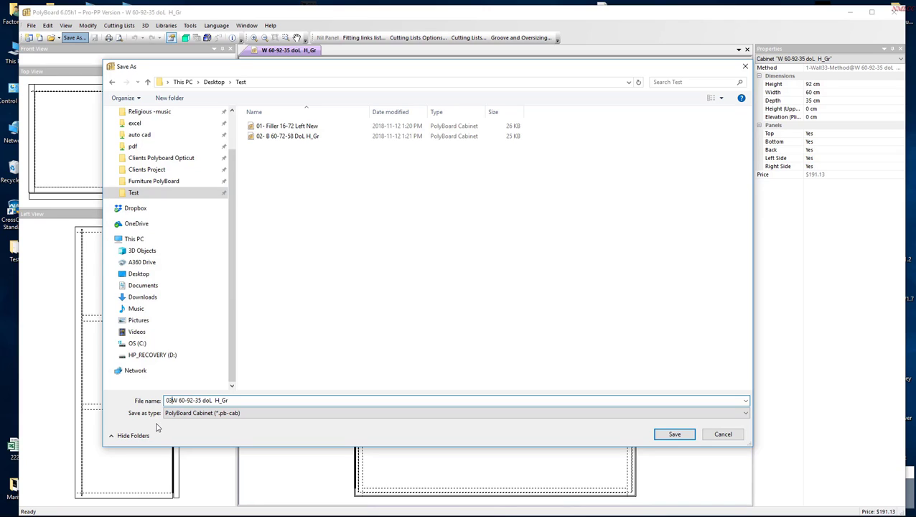
pyautogui.write('-')
pyautogui.press('Return')
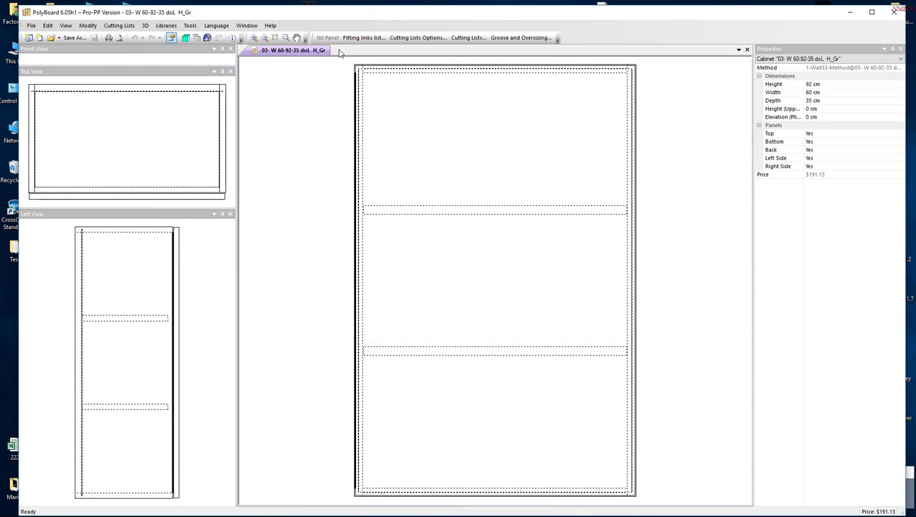
# Close the wall unit document.
pyautogui.rightClick(293, 53)
pyautogui.click(291, 55)
pyautogui.rightClick(291, 53)
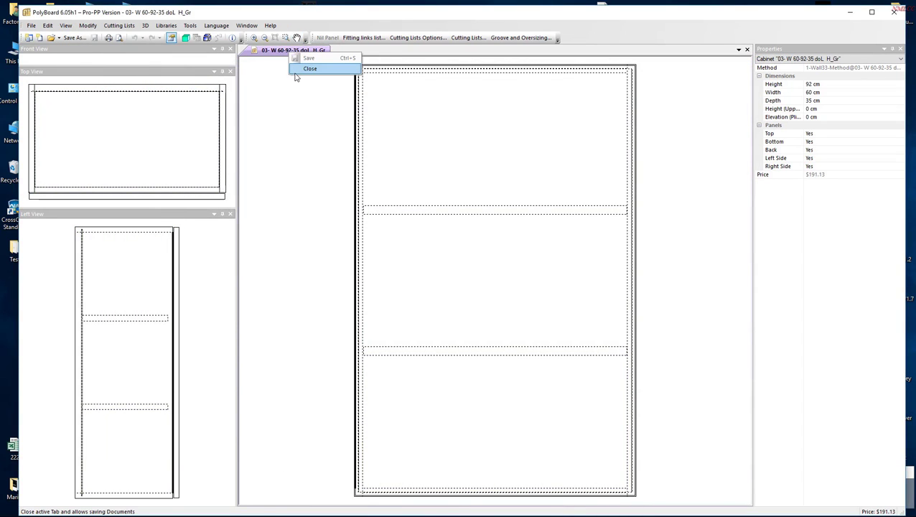
pyautogui.click(296, 71)
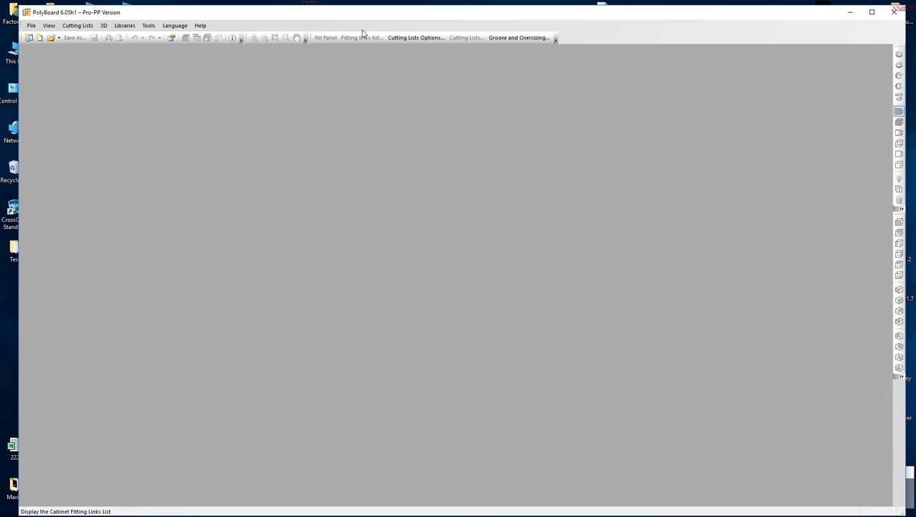
# Create a new project and add the 01, 02 and 03 cabinets from the Test folder to its models list.
pyautogui.click(29, 41)
pyautogui.rightClick(148, 148)
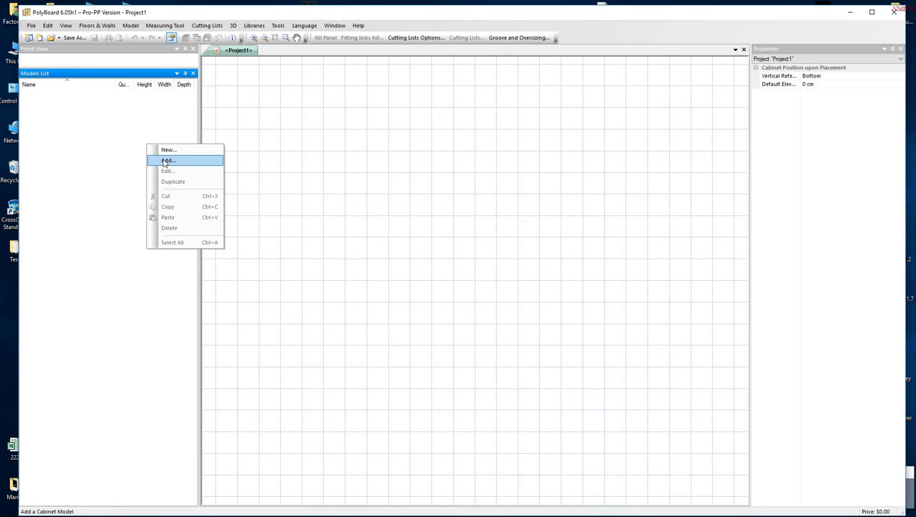
pyautogui.click(164, 159)
pyautogui.moveTo(285, 174); pyautogui.dragTo(268, 115)
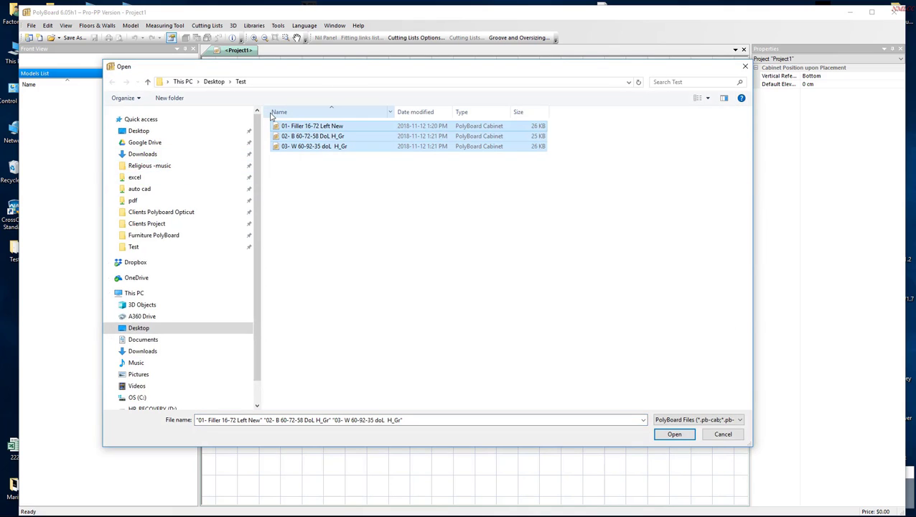
pyautogui.press('Return')
pyautogui.click(172, 152)
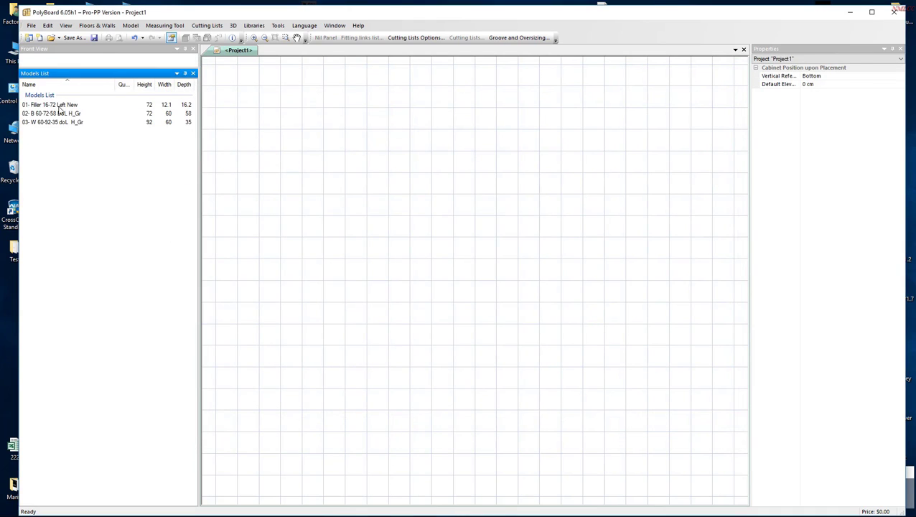
# Place the 01 filler in the project plan, rotate it to an absolute angle of 90° and turn it round.
pyautogui.moveTo(61, 108); pyautogui.dragTo(339, 224)
pyautogui.rightClick(338, 223)
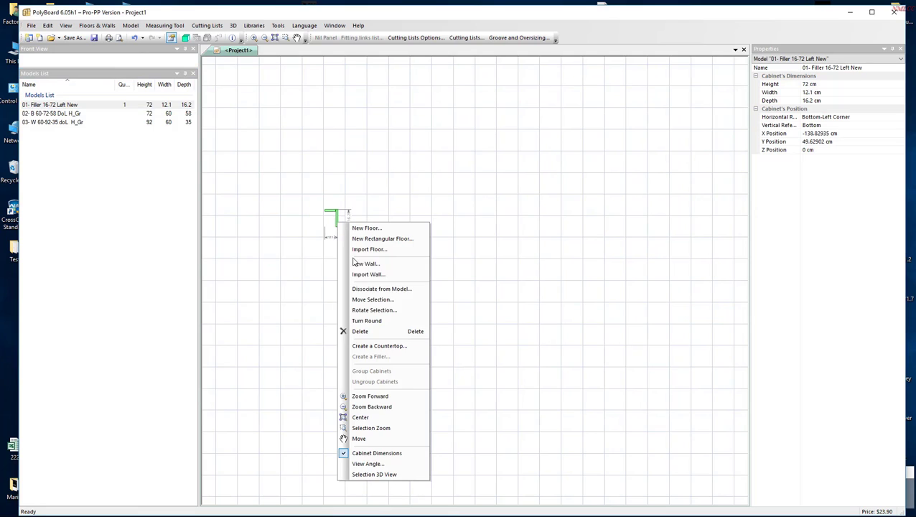
pyautogui.click(367, 309)
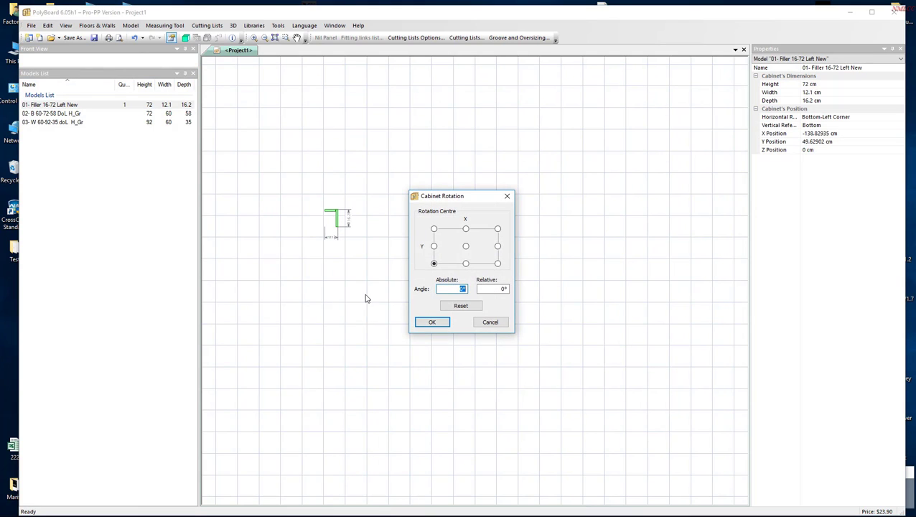
pyautogui.write('90')
pyautogui.press('Return')
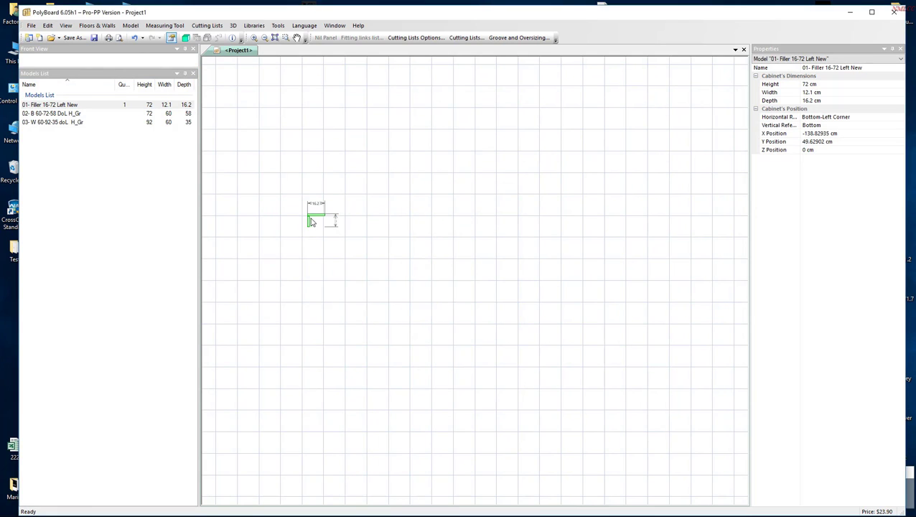
pyautogui.rightClick(320, 217)
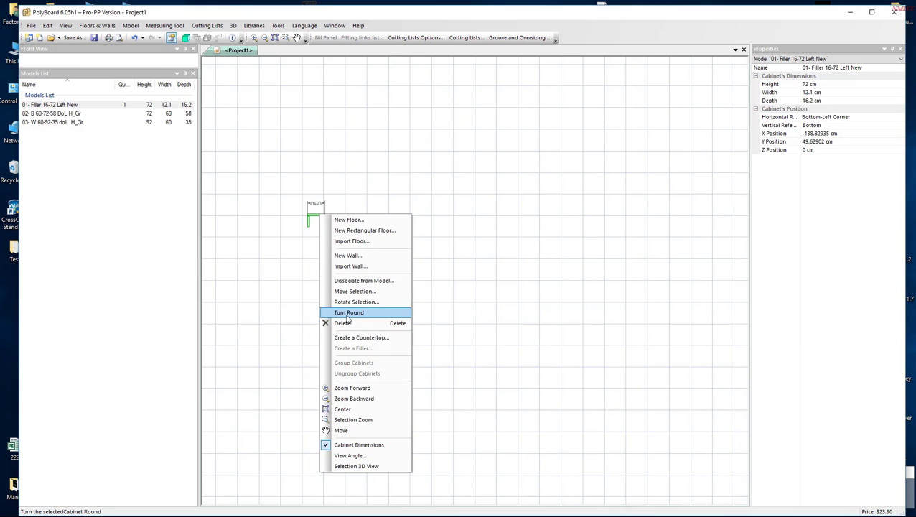
pyautogui.click(346, 314)
pyautogui.click(547, 254)
# Place the 02 base cabinet in the plan and set the filler's X and Y positions to 0.
pyautogui.moveTo(36, 113); pyautogui.dragTo(349, 239)
pyautogui.click(320, 225)
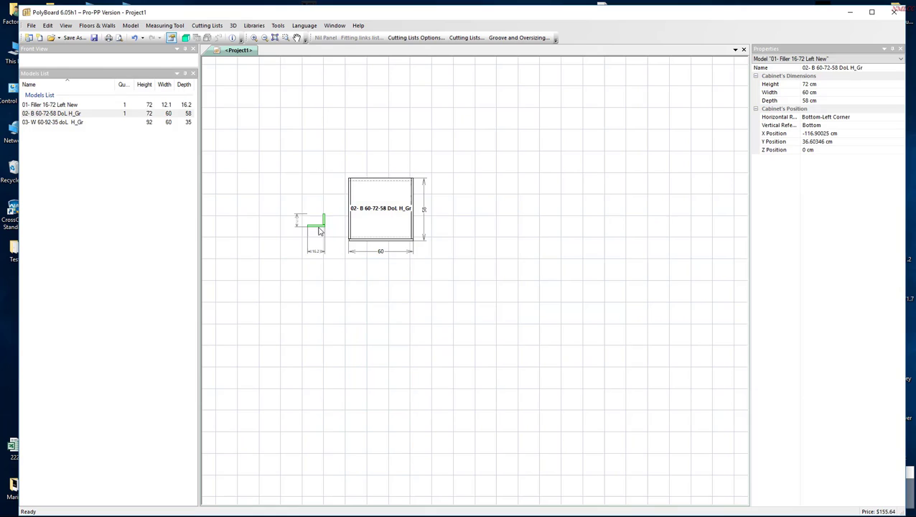
pyautogui.click(780, 134)
pyautogui.write('0')
pyautogui.press('Tab')
pyautogui.write('0')
pyautogui.press('Tab')
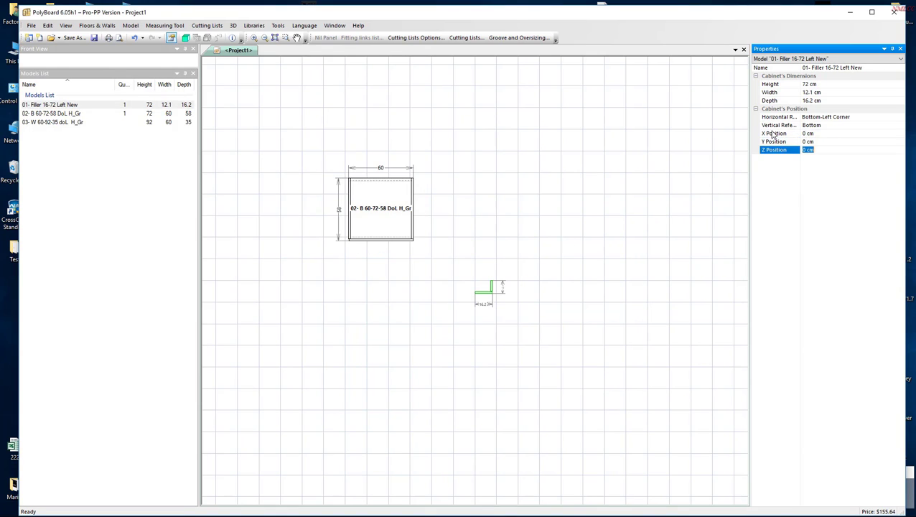
# Move the base cabinet flush against the filler's right end and place the 03 wall cabinet aligned with the base cabinet's rear.
pyautogui.moveTo(372, 221); pyautogui.dragTo(506, 289)
pyautogui.scroll(2, 531, 280)
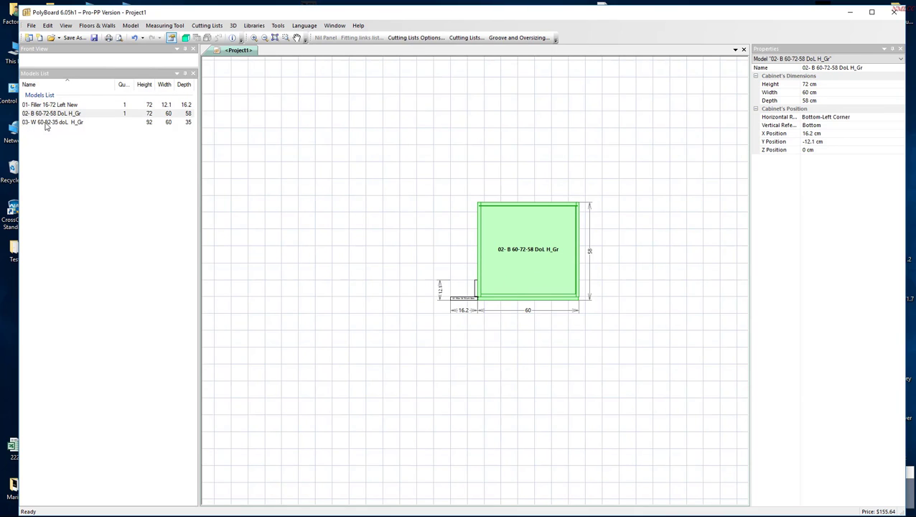
pyautogui.moveTo(45, 123); pyautogui.dragTo(481, 259)
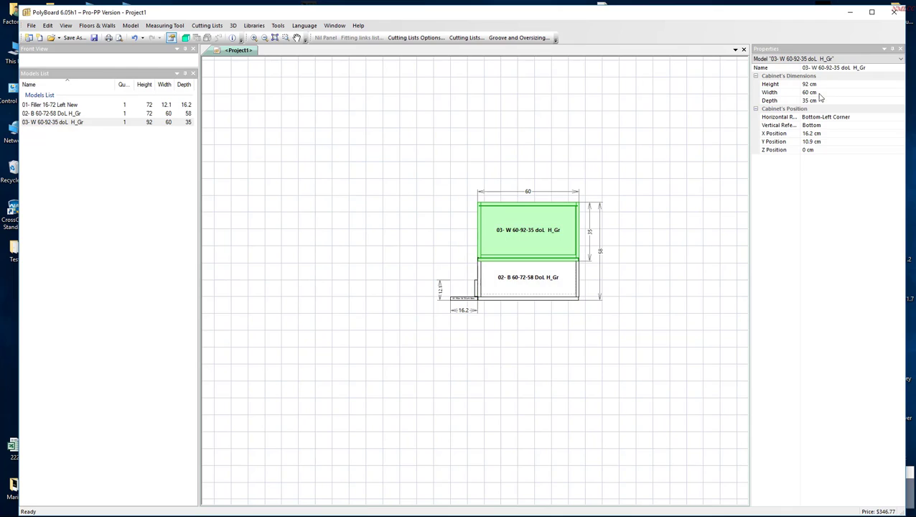
# Set the wall cabinet's vertical reference to Top and its Z position to 224 cm.
pyautogui.click(800, 126)
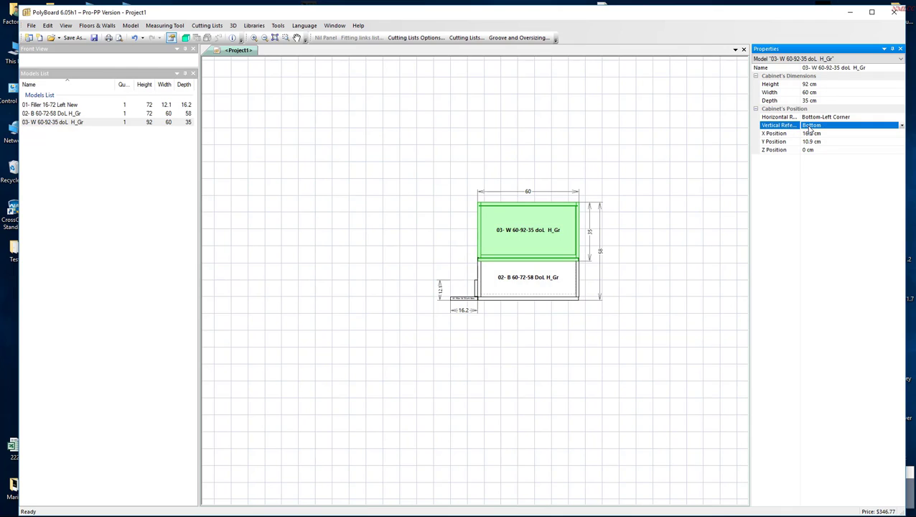
pyautogui.click(810, 127)
pyautogui.click(807, 139)
pyautogui.click(779, 151)
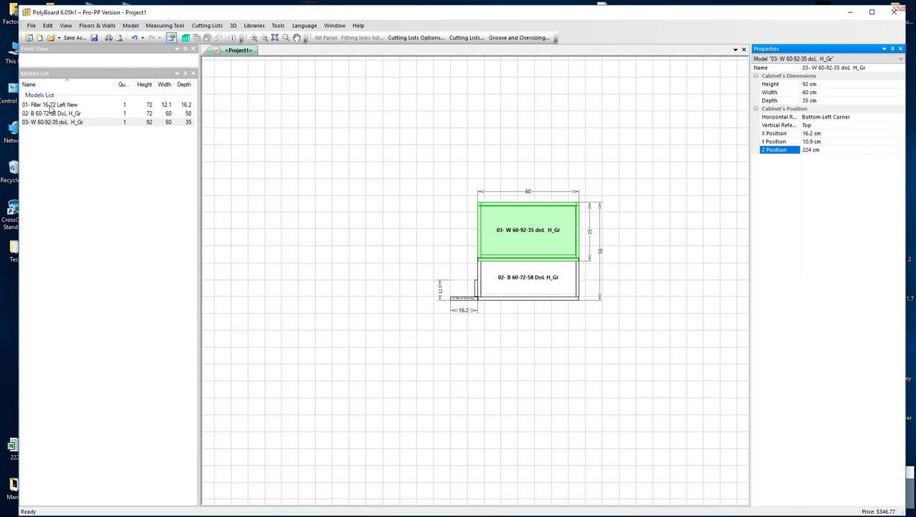
pyautogui.click(269, 194)
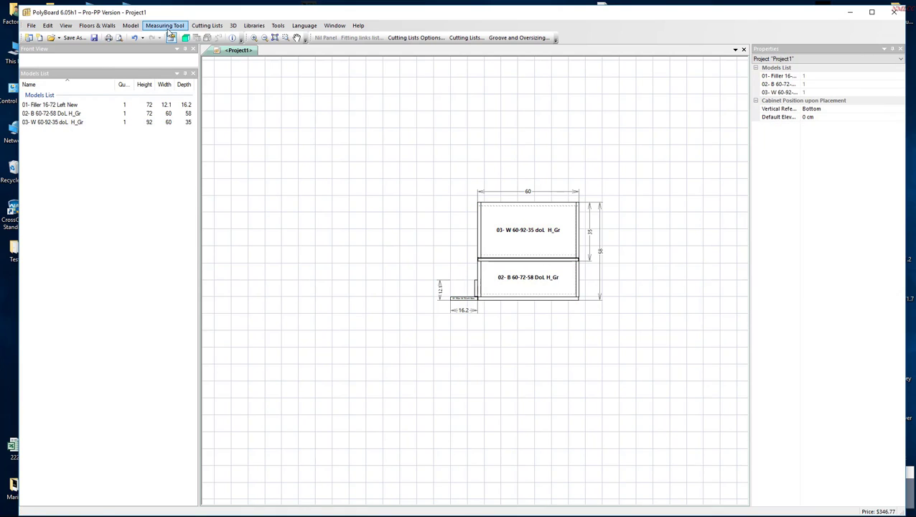
# Examine the assembled cabinets in 3D with doors open and closed, in wireframe and in solid-perspective rendering.
pyautogui.click(187, 39)
pyautogui.moveTo(388, 291); pyautogui.dragTo(555, 287)
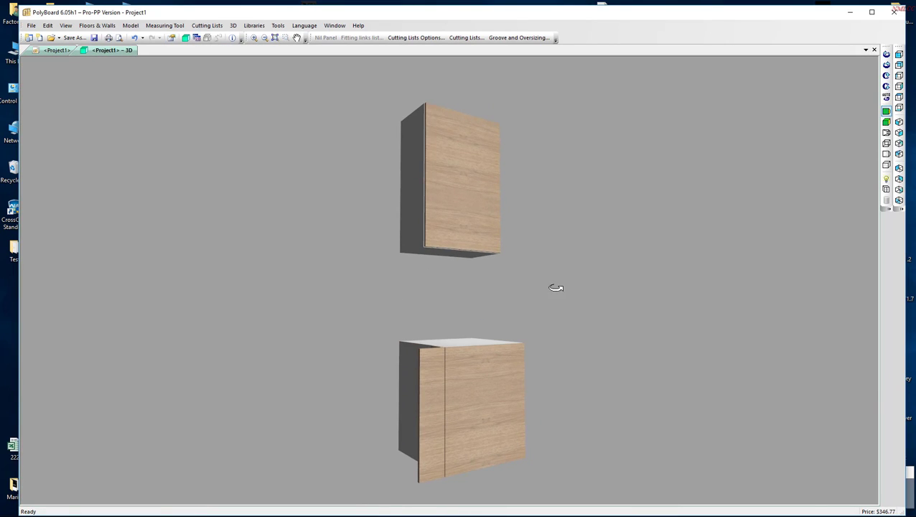
pyautogui.click(885, 189)
pyautogui.moveTo(593, 220); pyautogui.dragTo(200, 256)
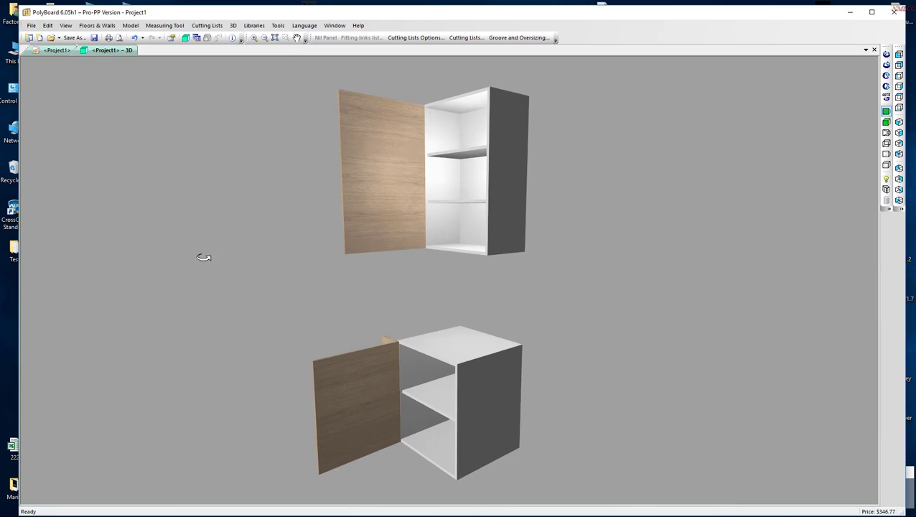
pyautogui.click(886, 153)
pyautogui.moveTo(795, 174); pyautogui.dragTo(798, 241)
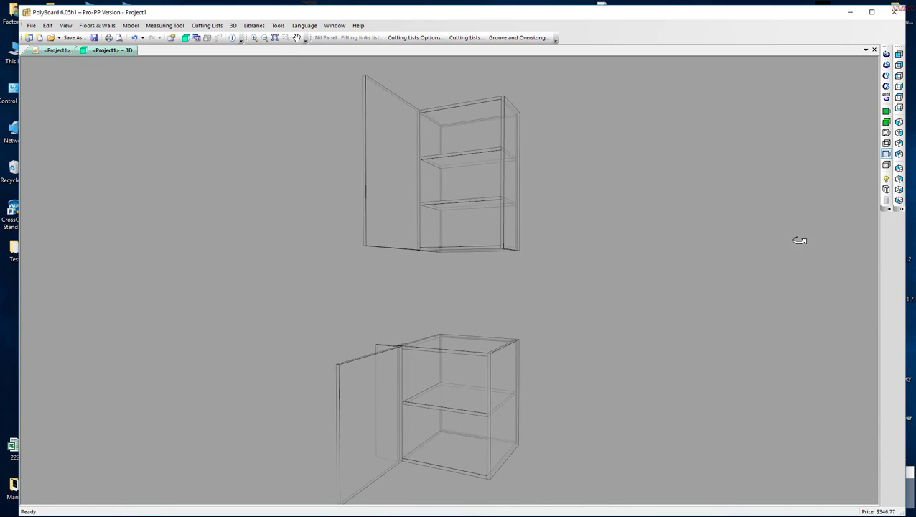
pyautogui.click(885, 191)
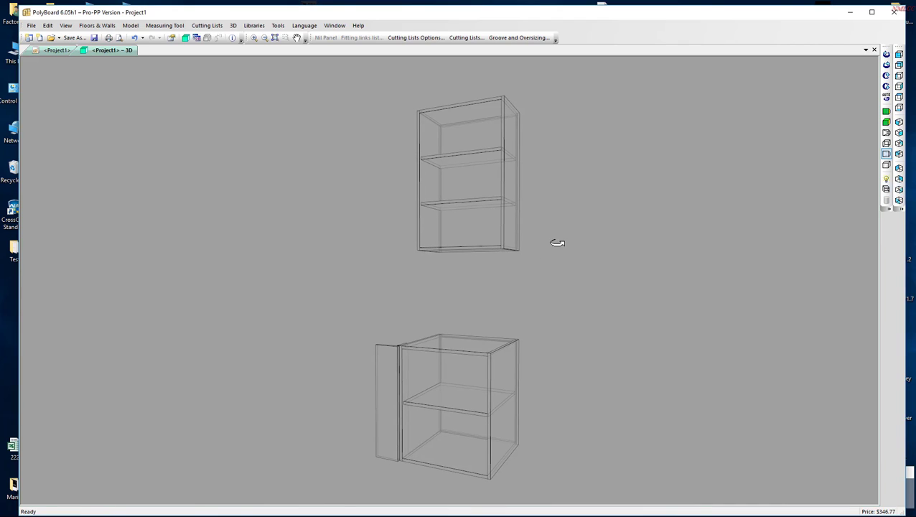
pyautogui.click(885, 112)
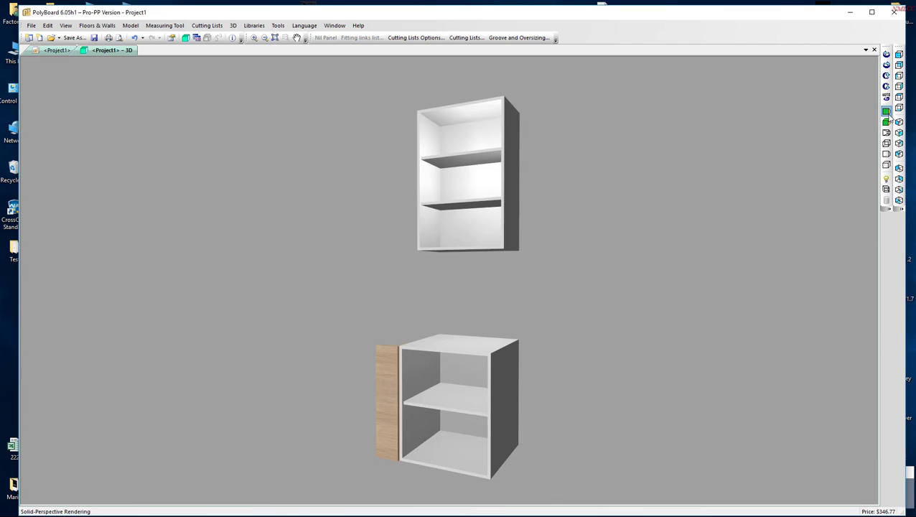
pyautogui.click(885, 190)
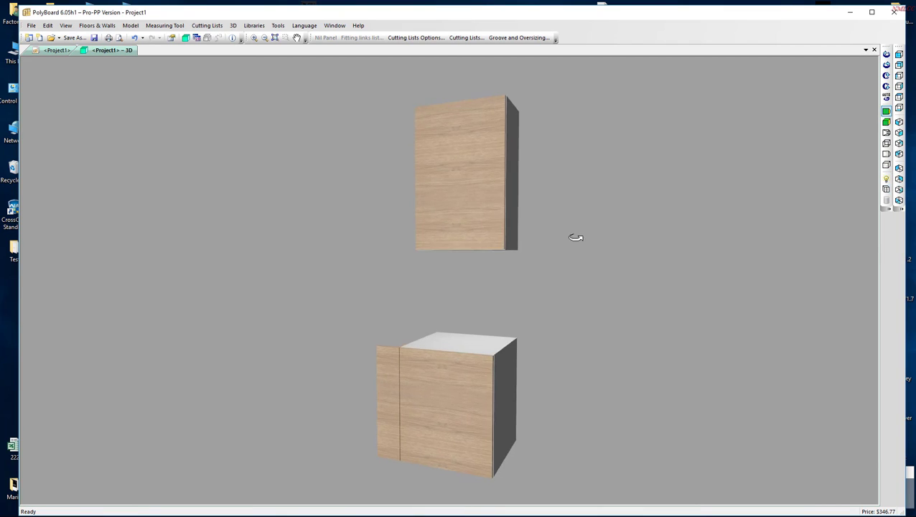
pyautogui.moveTo(576, 237); pyautogui.dragTo(506, 265)
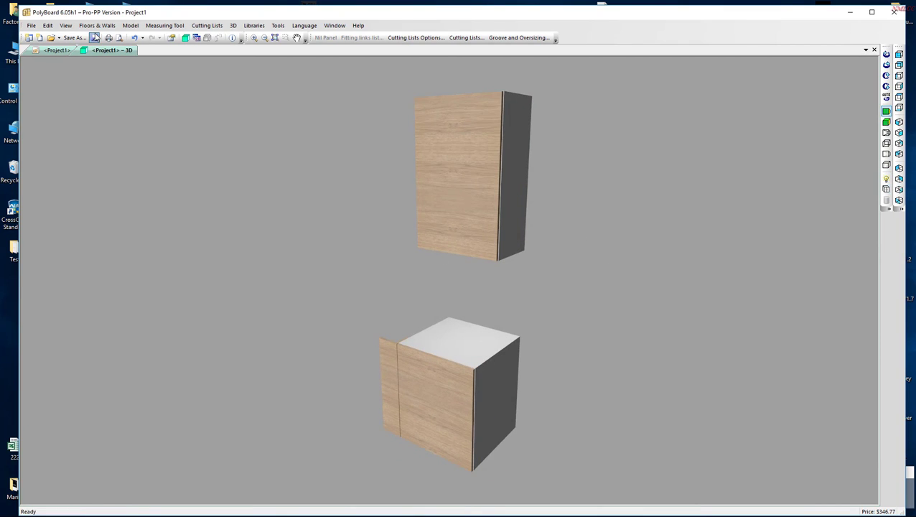
# Save the project in the desktop Test folder as "Test -Proj".
pyautogui.click(94, 37)
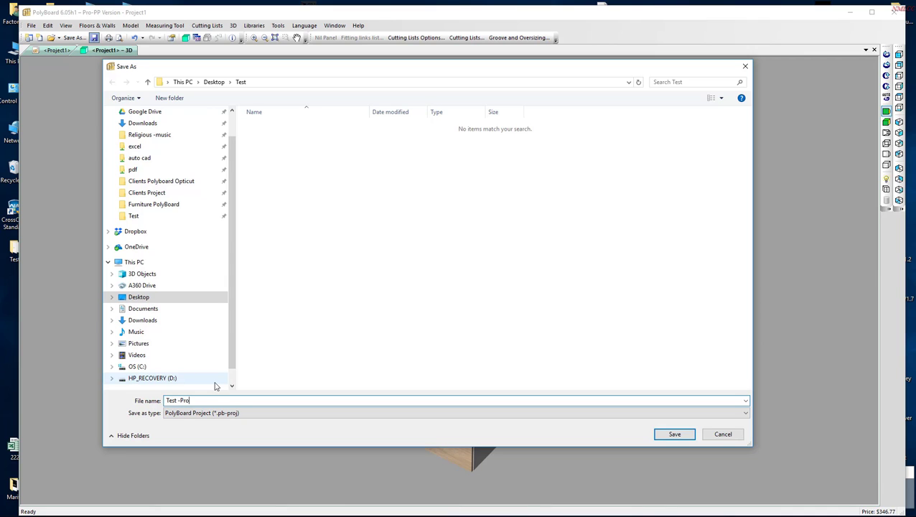
pyautogui.write('j')
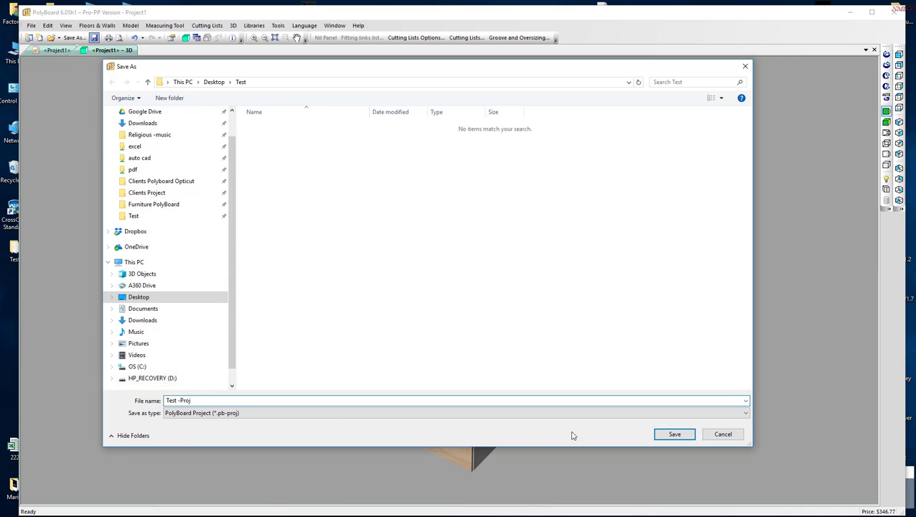
pyautogui.click(672, 434)
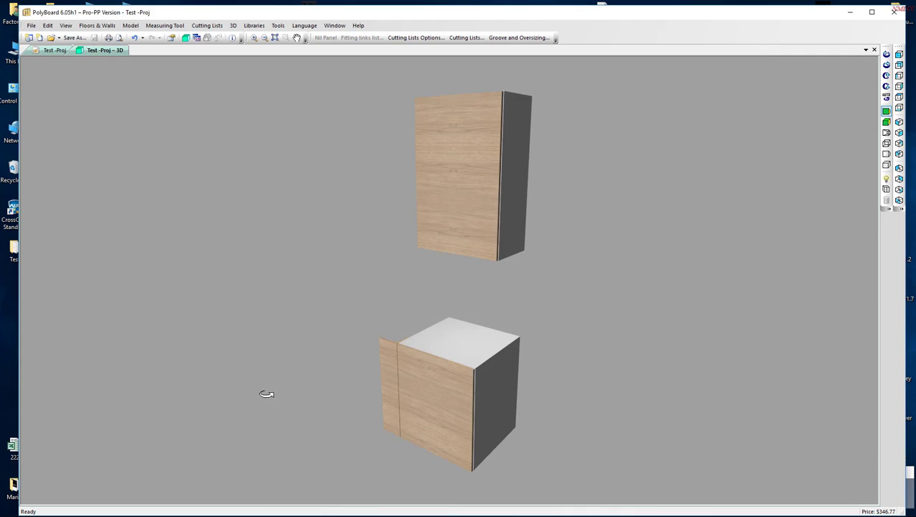
# Reset the cutting list's initial serial number to 00001, keeping BiesseWorks CID_CNC as the post-processor.
pyautogui.click(416, 38)
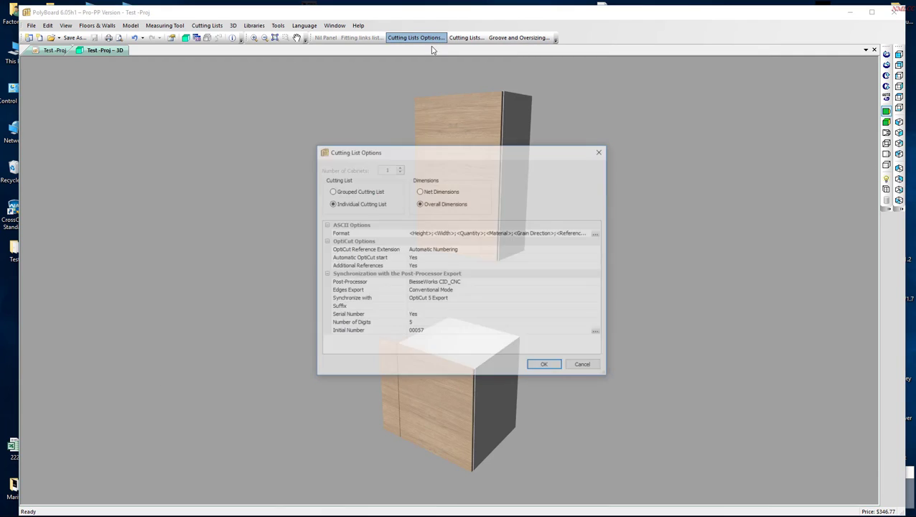
pyautogui.click(597, 334)
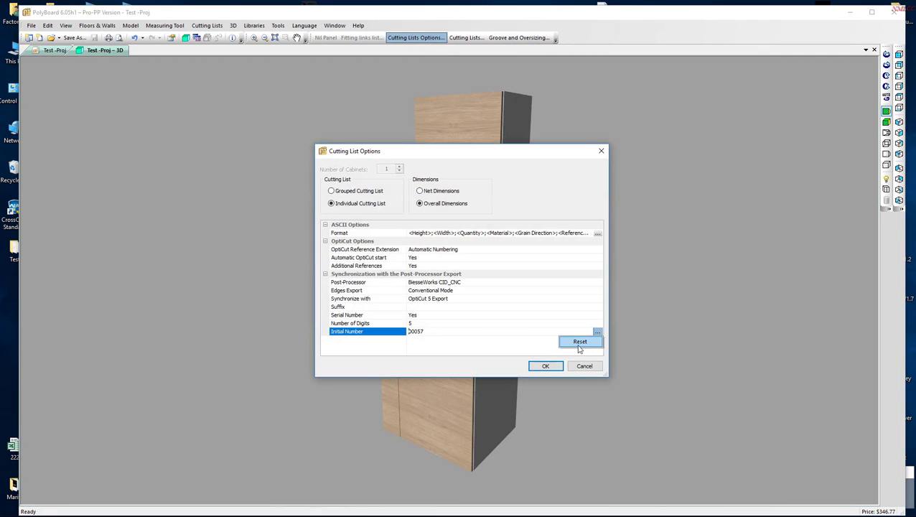
pyautogui.click(580, 341)
pyautogui.click(427, 283)
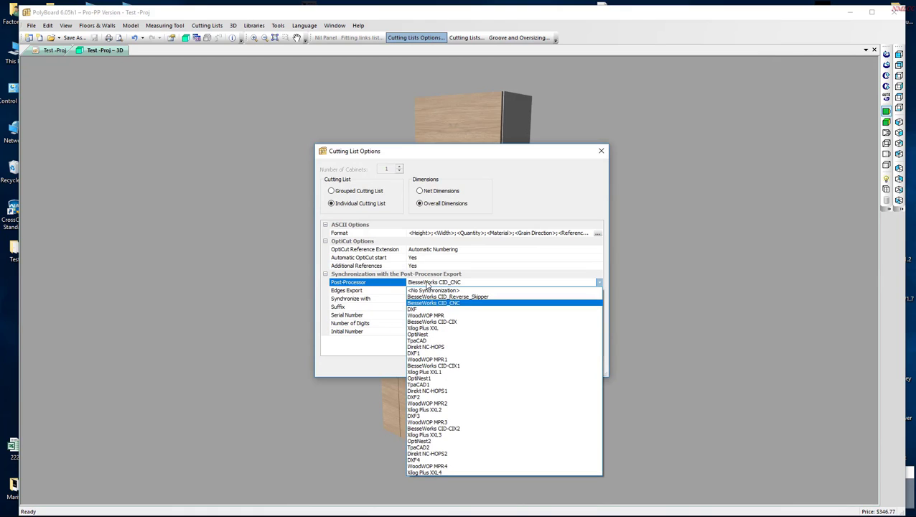
pyautogui.press('Escape')
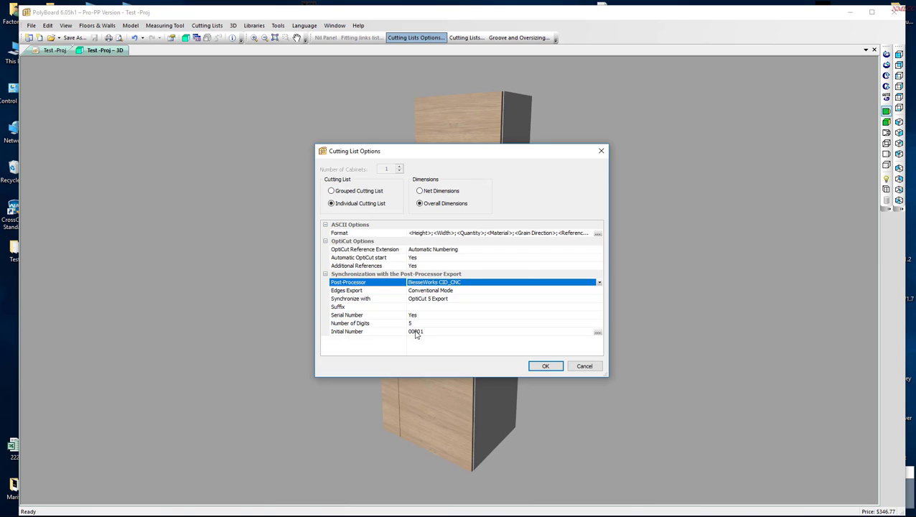
pyautogui.click(546, 366)
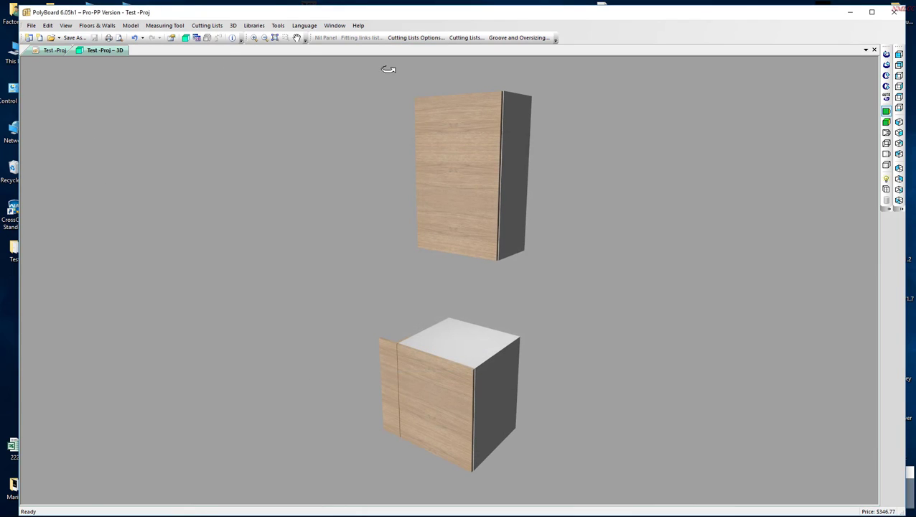
# Export the project with the BiesseWorks CID_CNC post-processor to a "Test -Cid" folder inside the desktop Test folder.
pyautogui.click(31, 26)
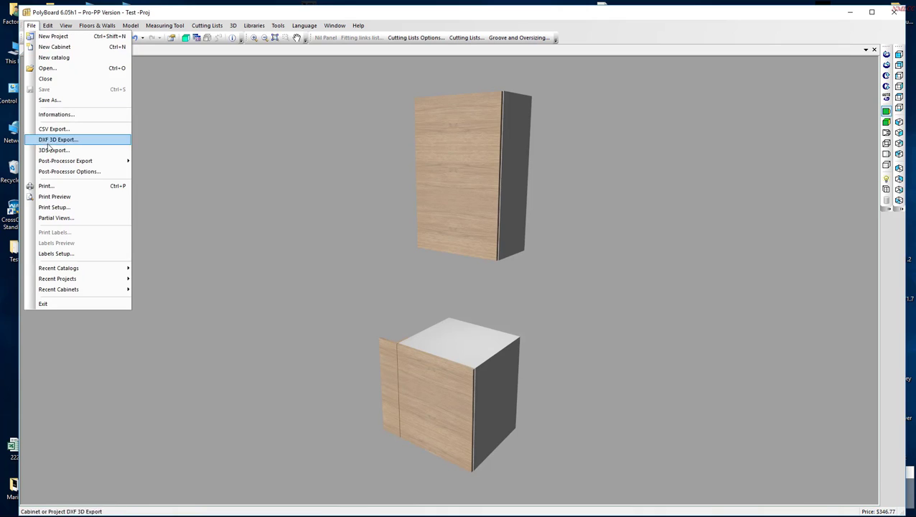
pyautogui.moveTo(108, 161)
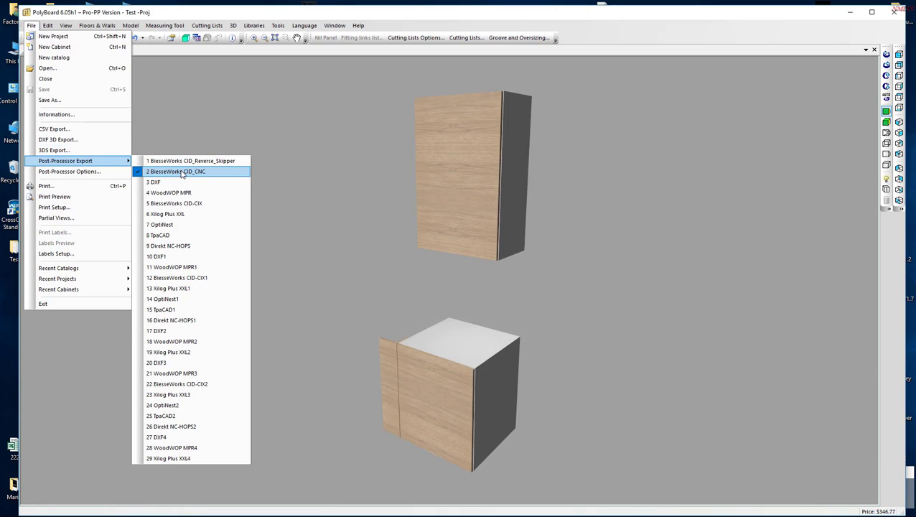
pyautogui.click(181, 172)
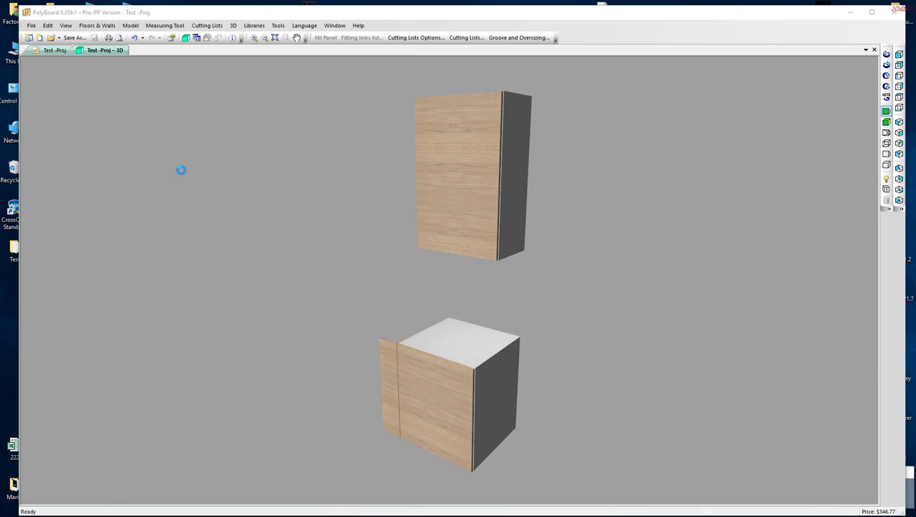
pyautogui.scroll(-2, 468, 311)
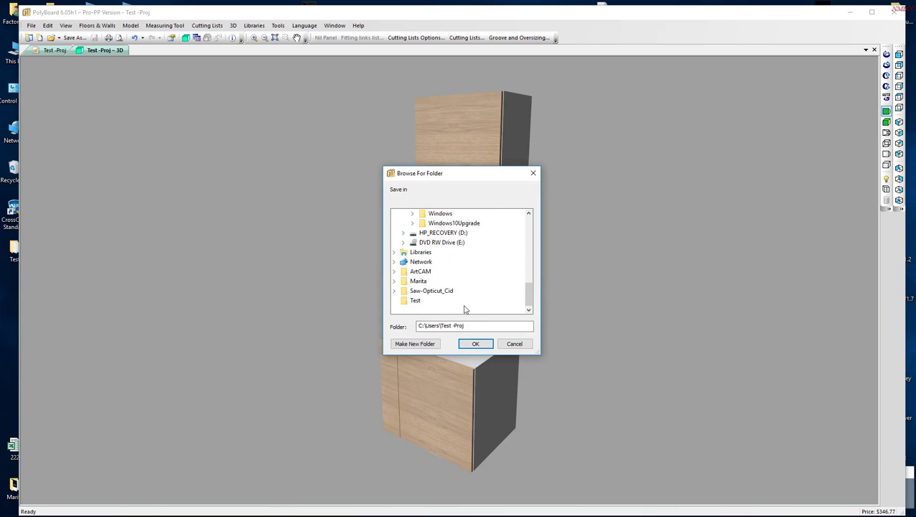
pyautogui.click(416, 300)
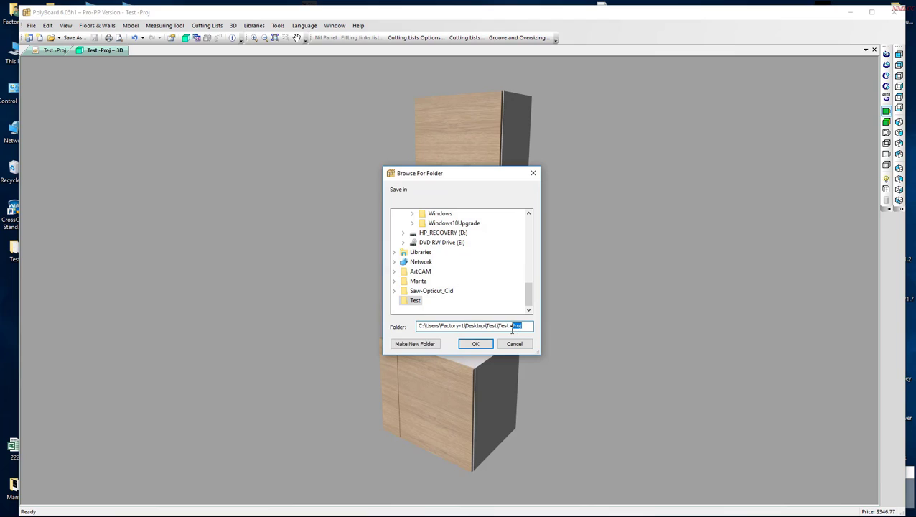
pyautogui.write('Cid')
pyautogui.press('Return')
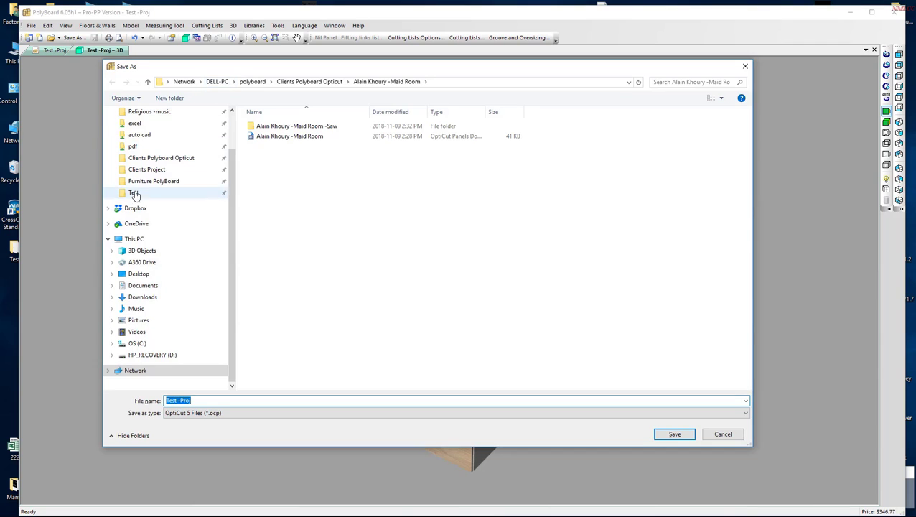
# Save the OptiCut cutting list file as "Test" in the desktop Test folder.
pyautogui.click(136, 239)
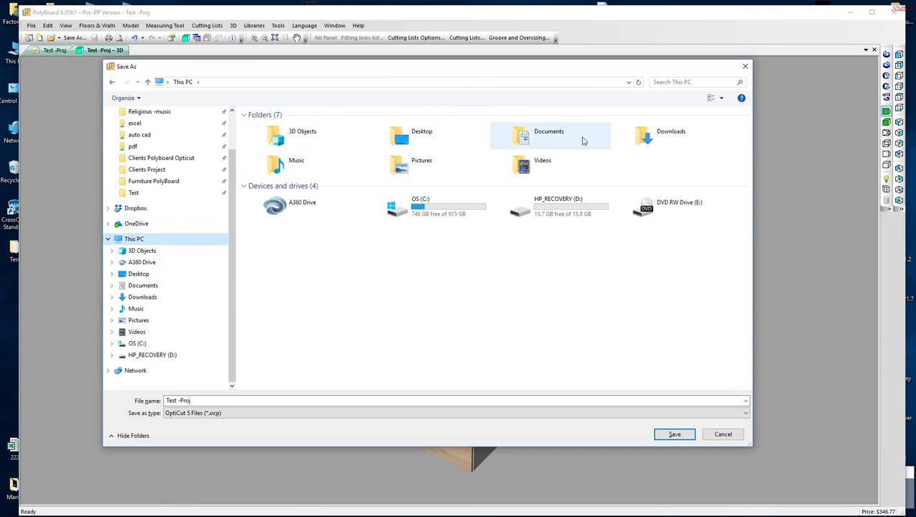
pyautogui.click(431, 137)
pyautogui.doubleClick(431, 137)
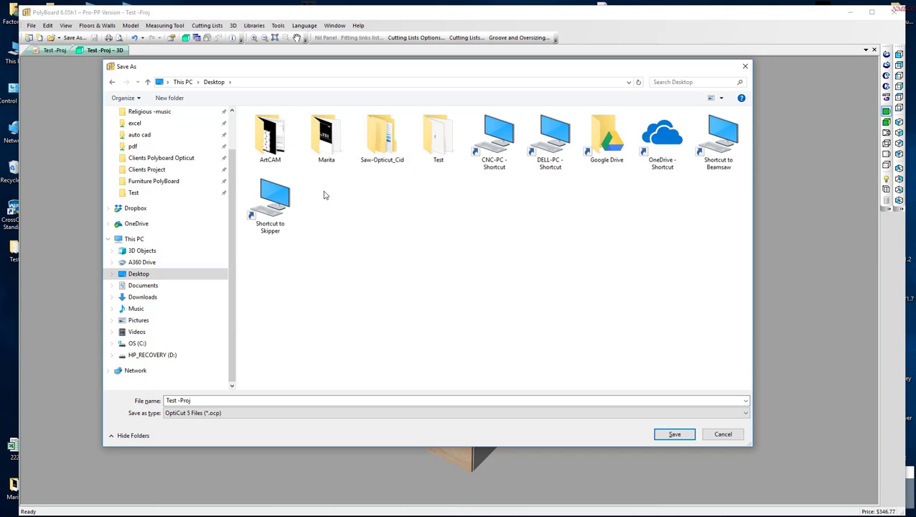
pyautogui.doubleClick(434, 149)
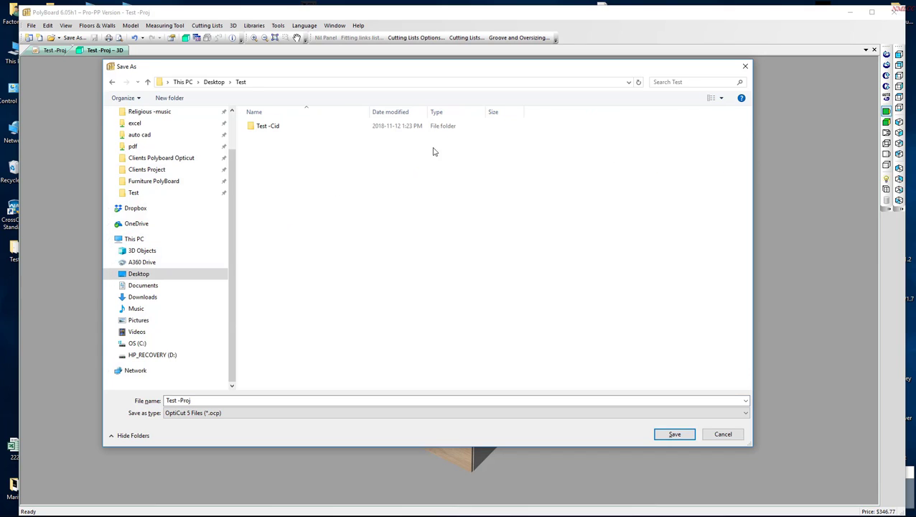
pyautogui.doubleClick(214, 400)
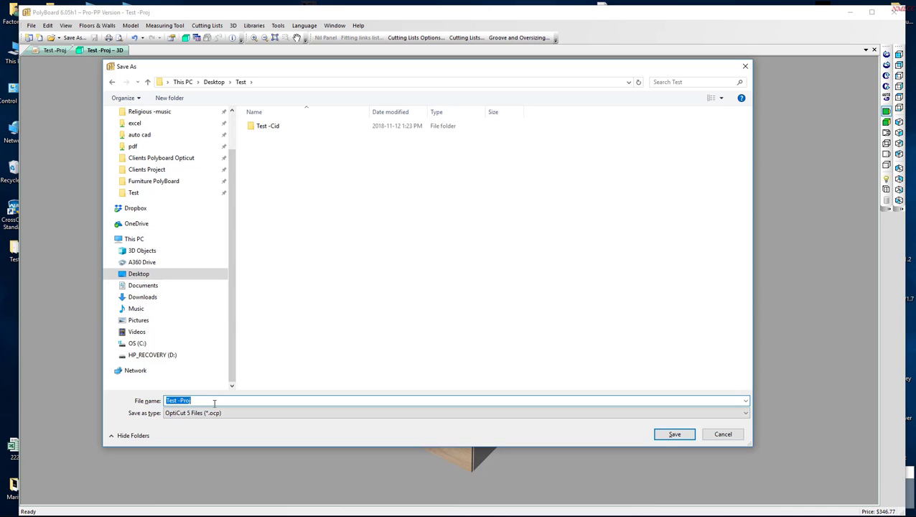
pyautogui.click(214, 400)
pyautogui.press('BackSpace')
pyautogui.press('BackSpace')
pyautogui.press('BackSpace')
pyautogui.press('BackSpace')
pyautogui.press('BackSpace')
pyautogui.press('BackSpace')
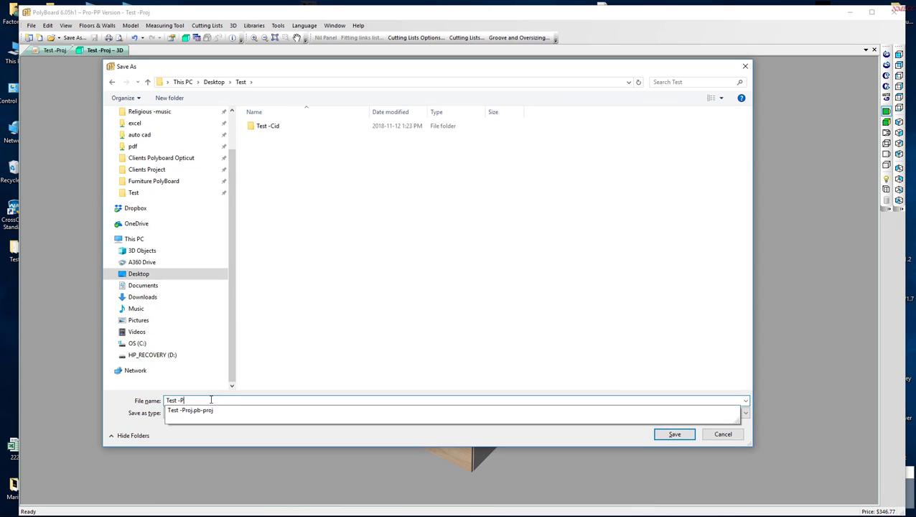
pyautogui.press('Return')
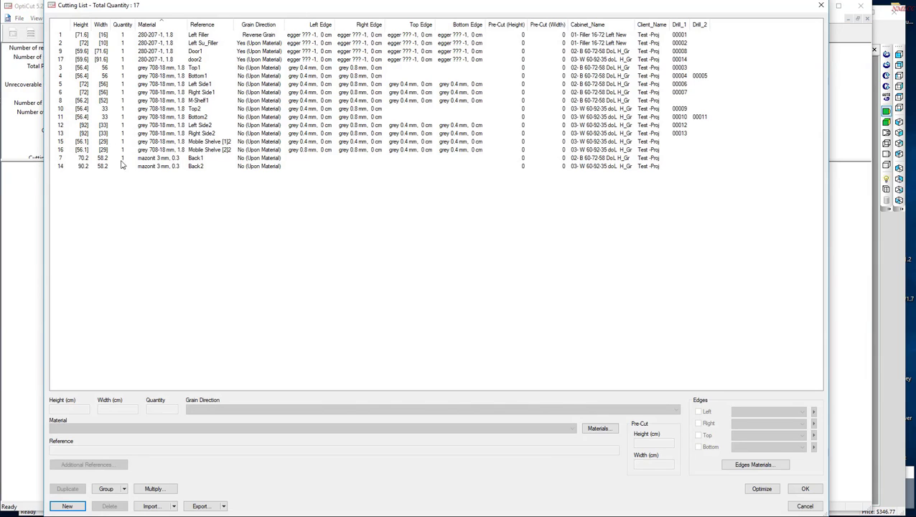
# Optimize the cutting list and review the cutting maps for the 280-207 -1, grey 708-18 mm and mazonit 3 mm panels.
pyautogui.click(753, 487)
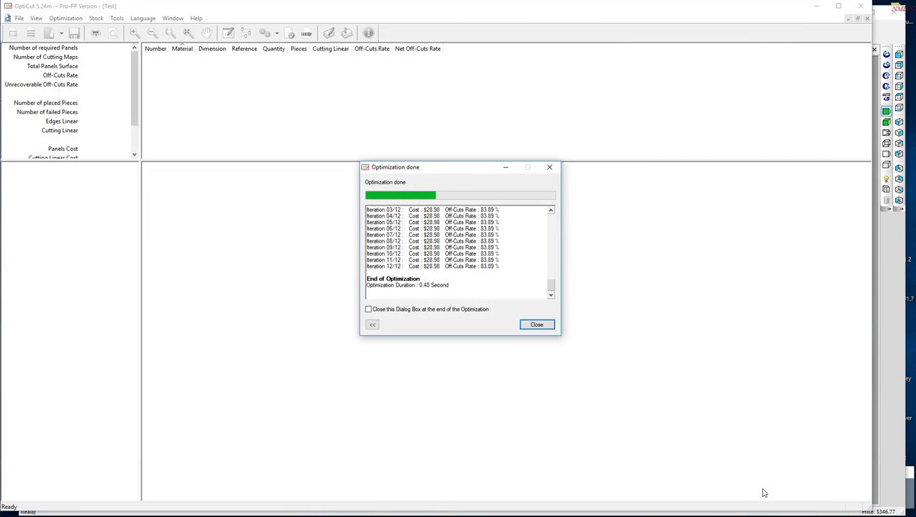
pyautogui.click(537, 324)
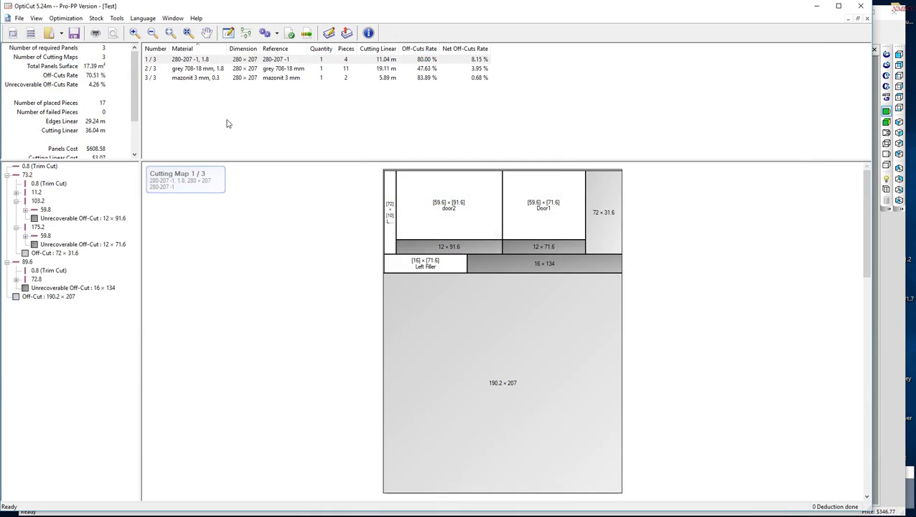
pyautogui.click(203, 60)
pyautogui.click(191, 71)
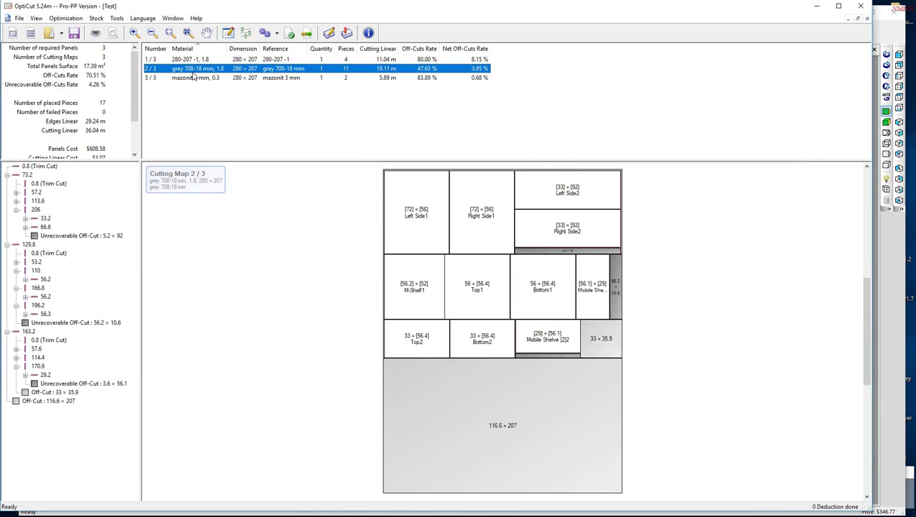
pyautogui.click(198, 78)
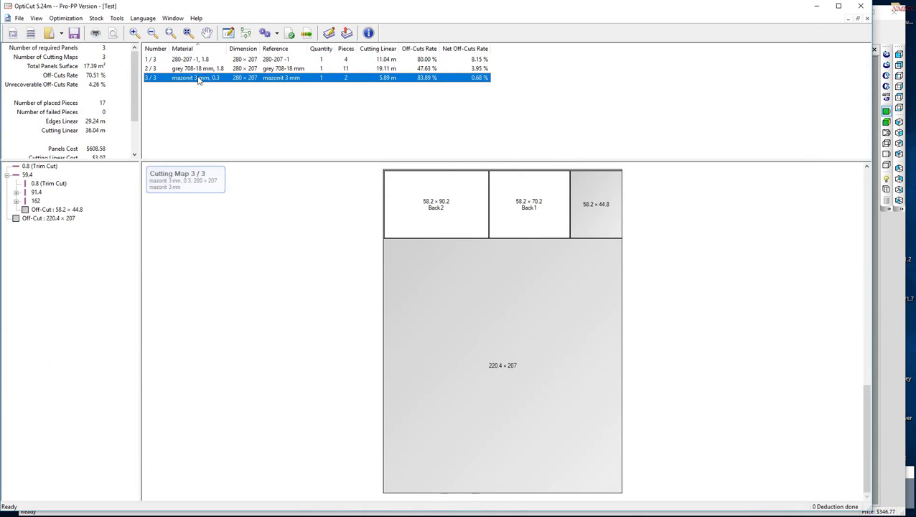
pyautogui.click(196, 60)
pyautogui.click(195, 69)
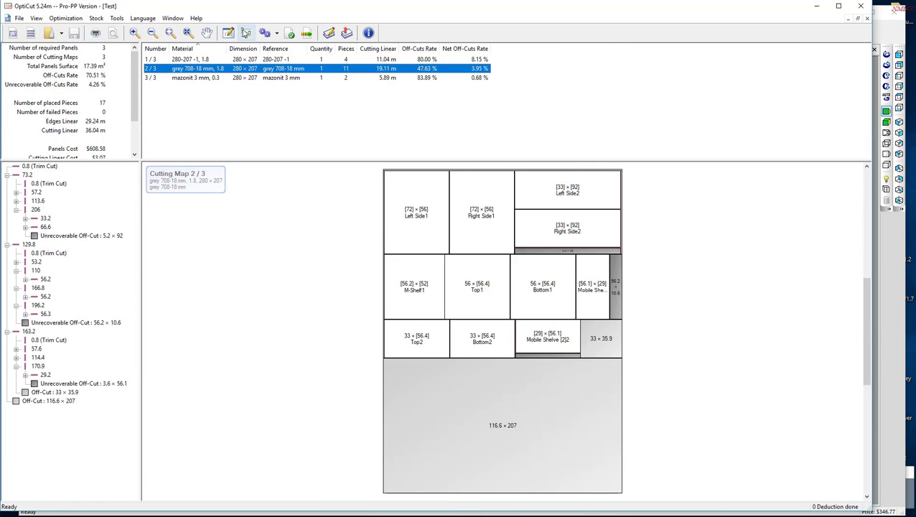
# Start exporting the optimized cutting maps for the saw and choose the desktop Test folder as the destination.
pyautogui.click(307, 33)
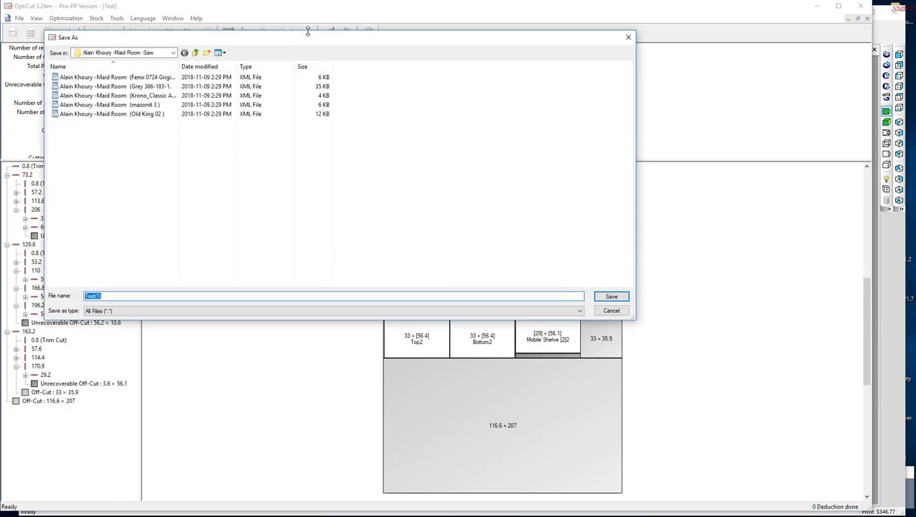
pyautogui.click(195, 54)
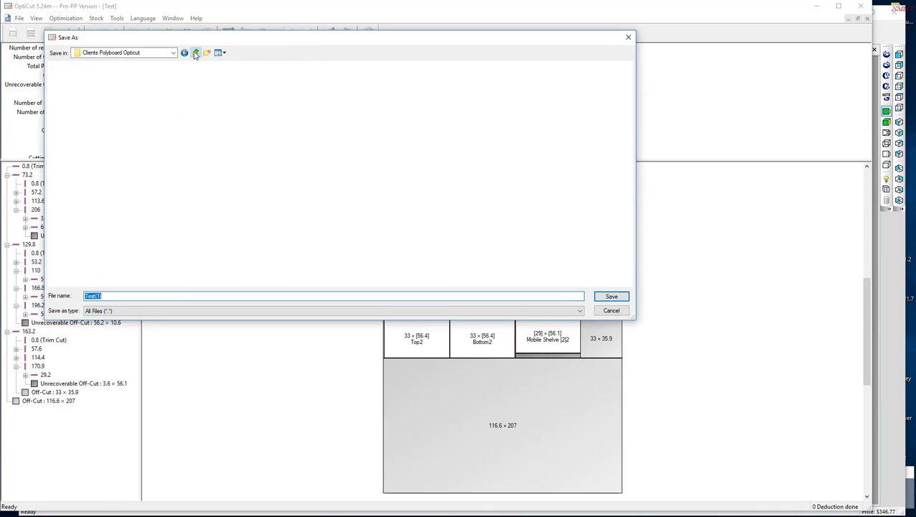
pyautogui.click(195, 54)
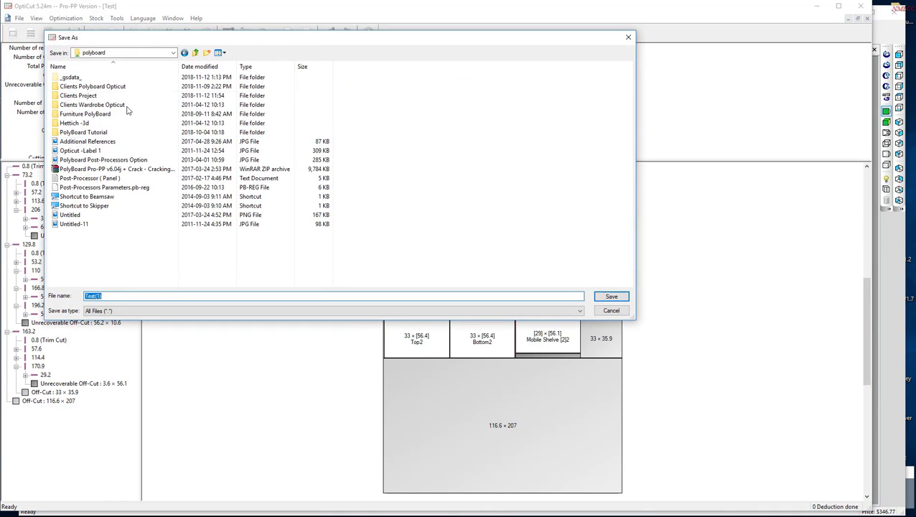
pyautogui.click(195, 54)
pyautogui.click(195, 54)
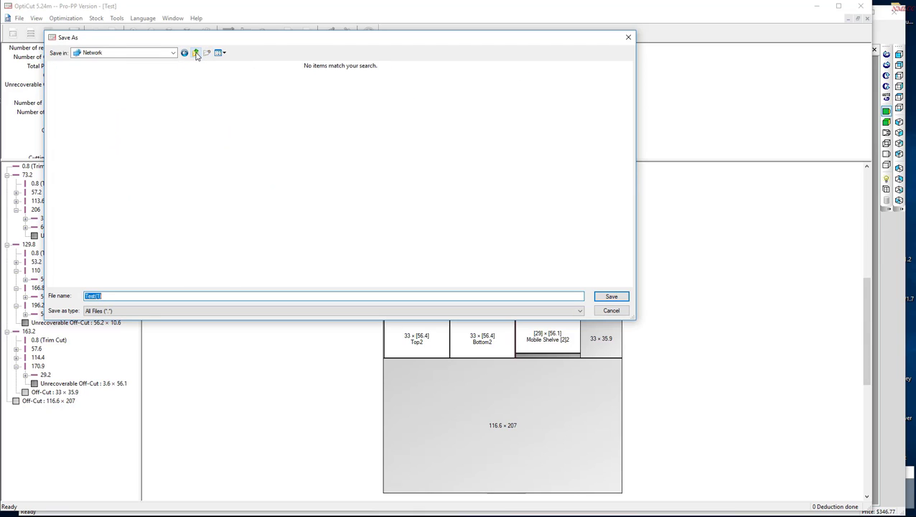
pyautogui.click(195, 54)
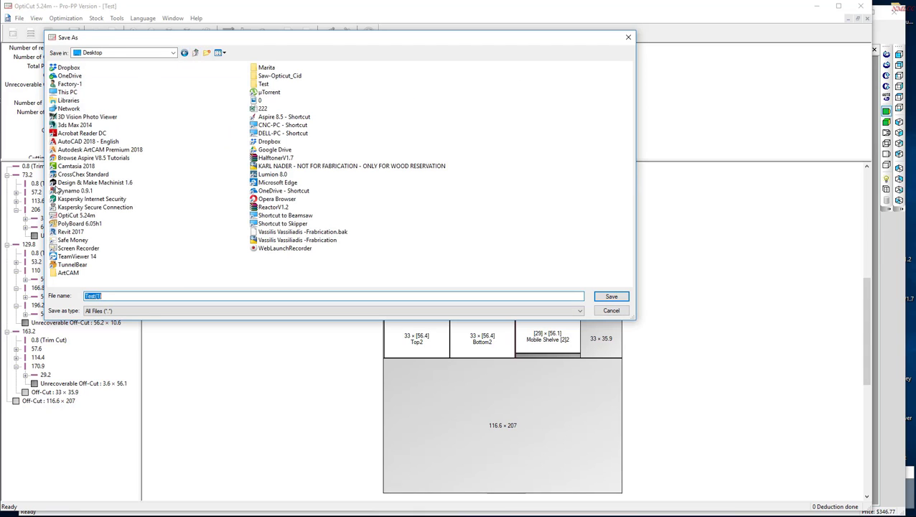
pyautogui.doubleClick(264, 84)
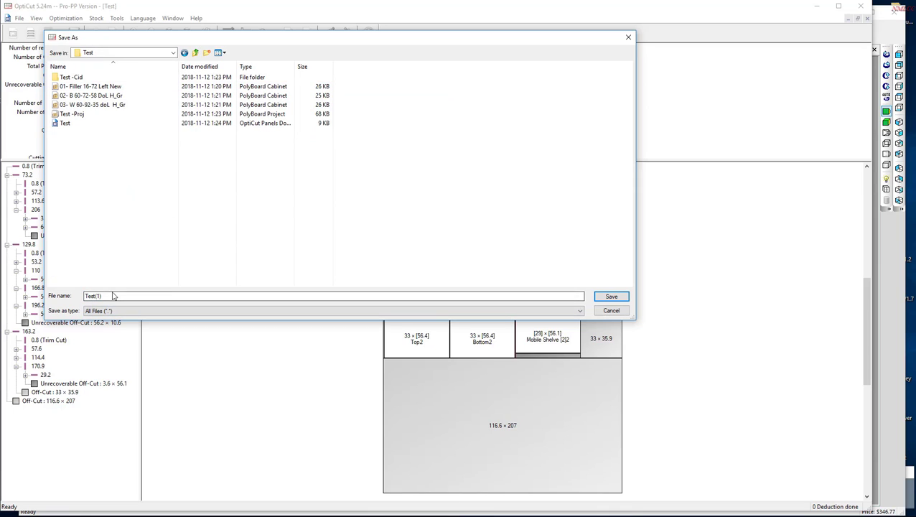
# Create a "Test -Saw" folder and save the exported saw files in it under the name "Test (1)".
pyautogui.click(206, 53)
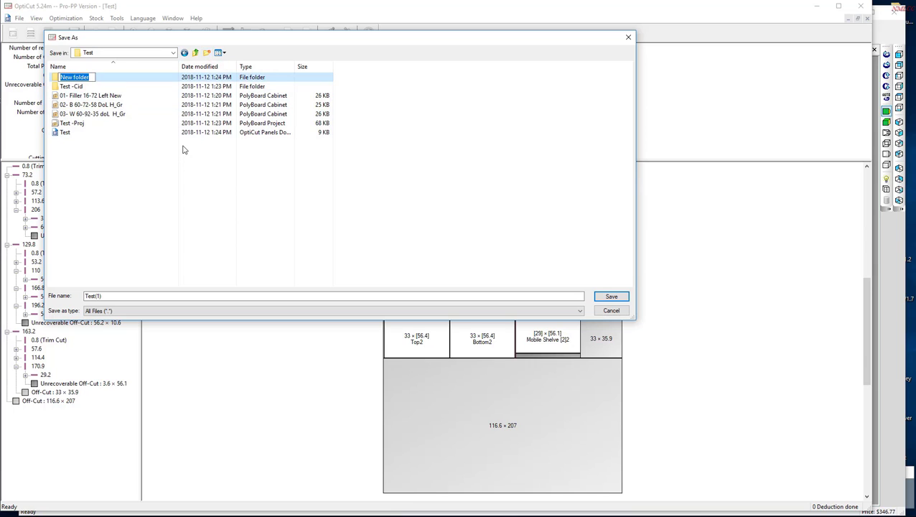
pyautogui.write('Test -Saw')
pyautogui.press('Return')
pyautogui.doubleClick(88, 78)
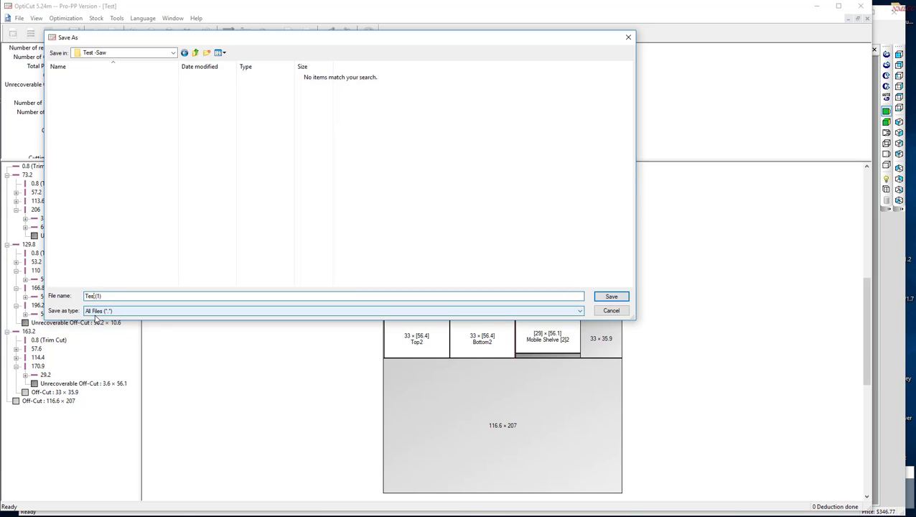
pyautogui.click(609, 297)
pyautogui.click(467, 272)
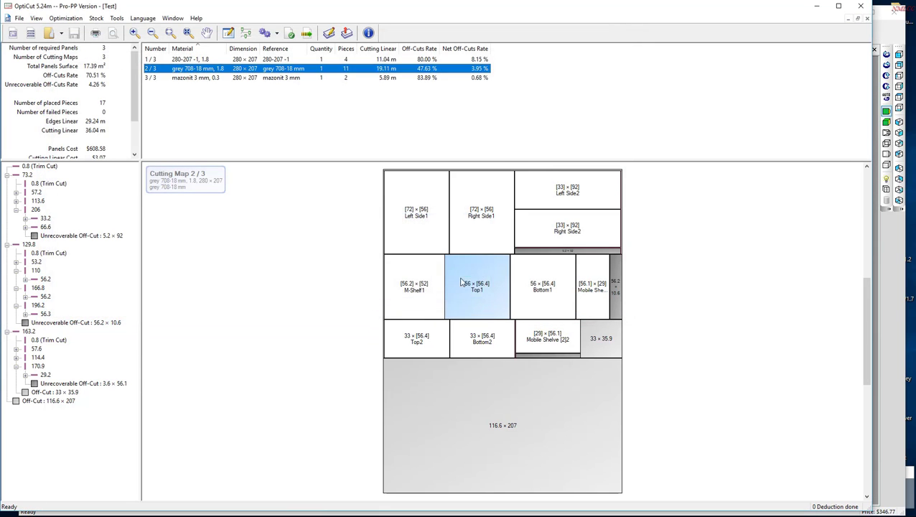
# Close OptiCut and the post-processor report, and bring up the desktop.
pyautogui.click(860, 5)
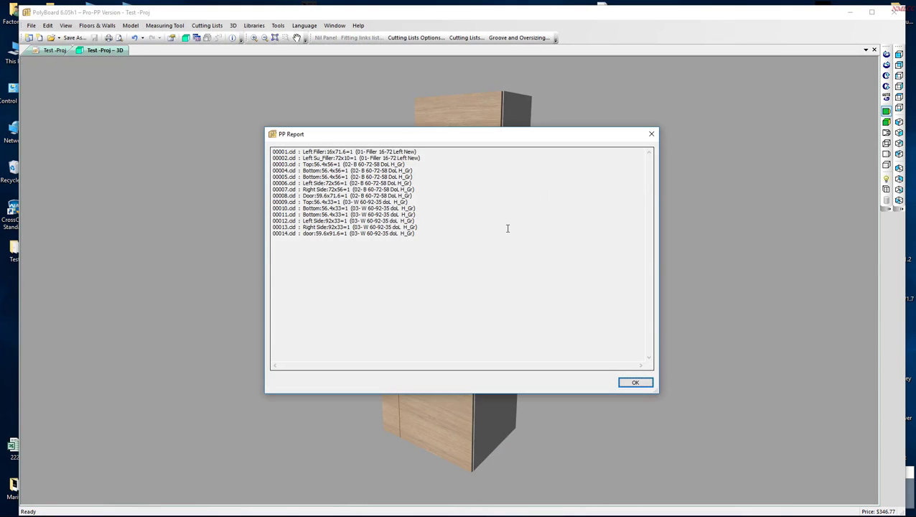
pyautogui.click(651, 133)
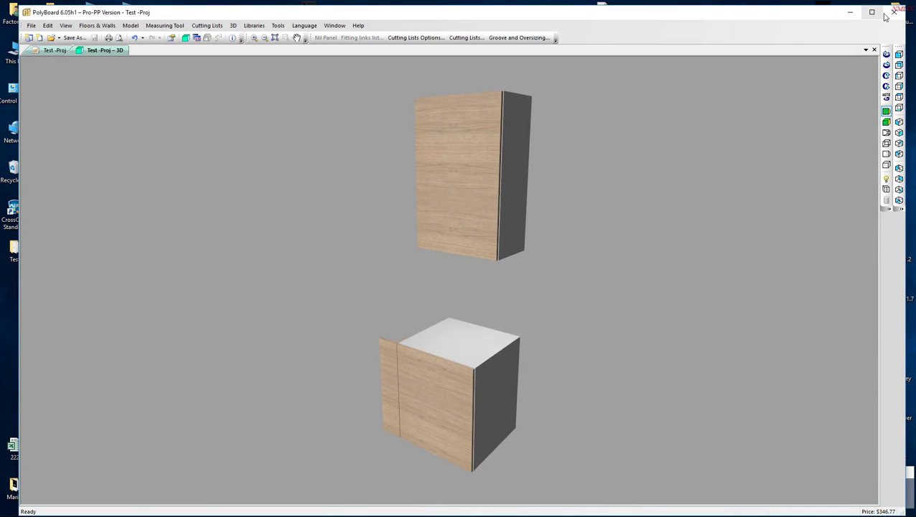
pyautogui.press('super+d')
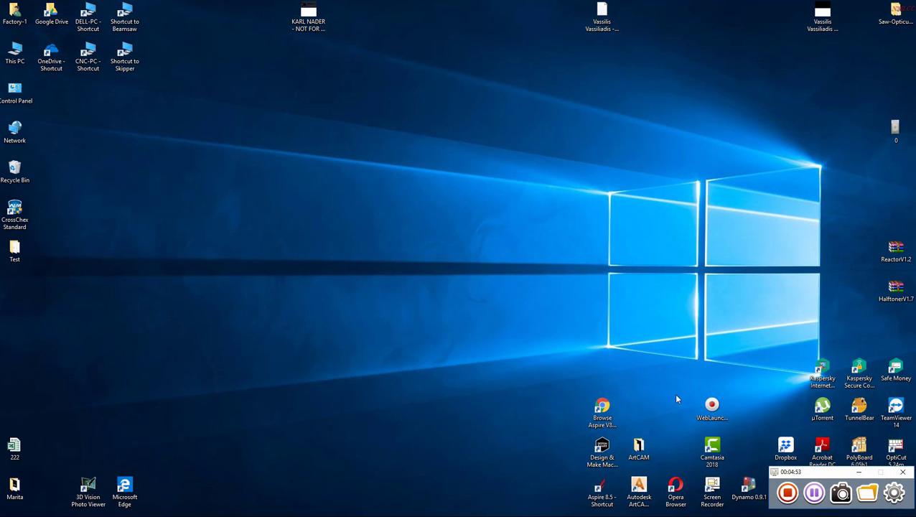
# Open the "Test -Saw" folder inside the desktop Test folder in File Explorer.
pyautogui.doubleClick(20, 257)
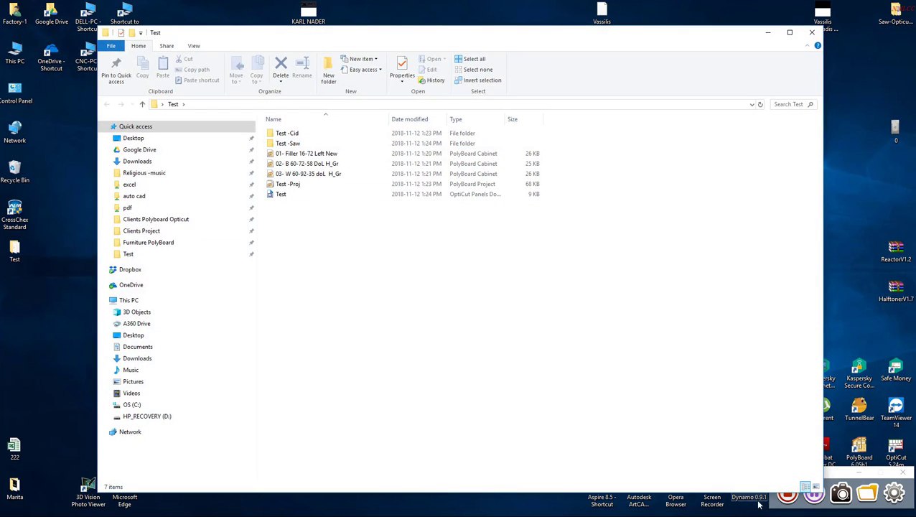
pyautogui.moveTo(816, 501)
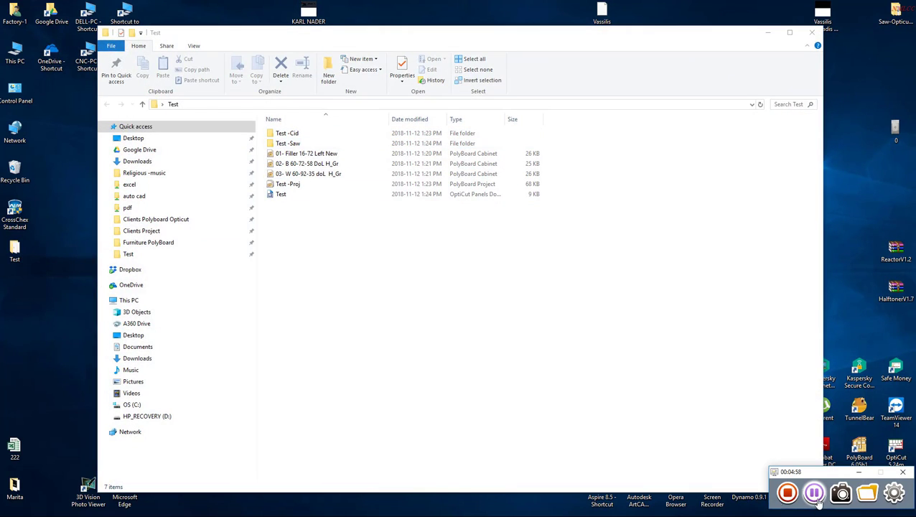
pyautogui.click(293, 144)
pyautogui.doubleClick(293, 145)
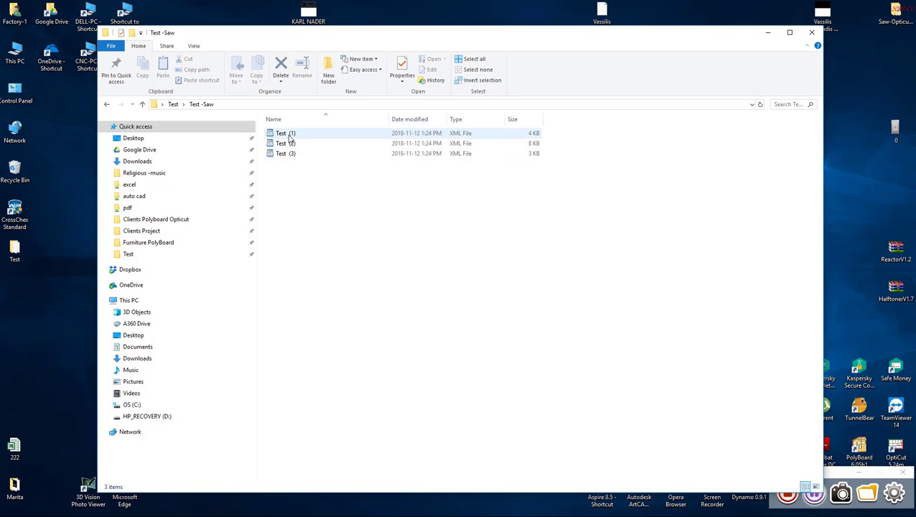
# Copy the material code from the "Test (1)" XML file and rename that file to "Test (280-207 -1)".
pyautogui.doubleClick(285, 134)
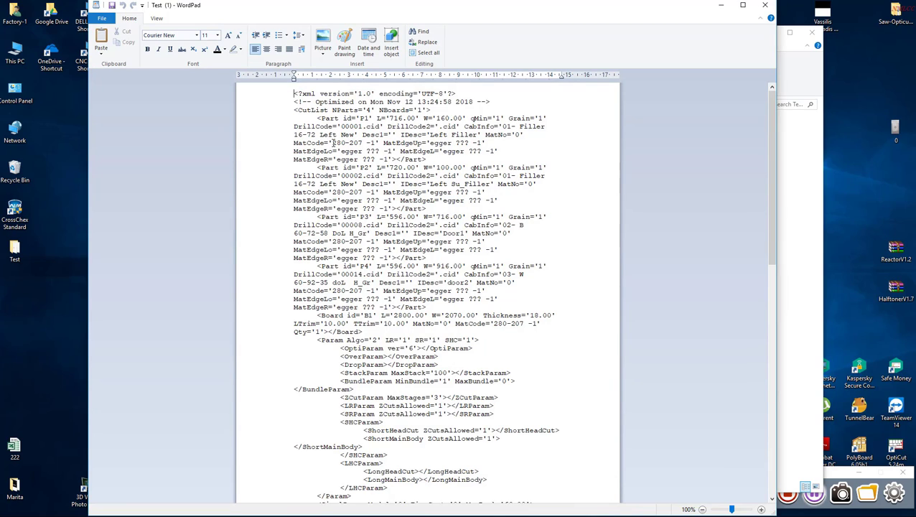
pyautogui.moveTo(332, 143); pyautogui.dragTo(365, 143)
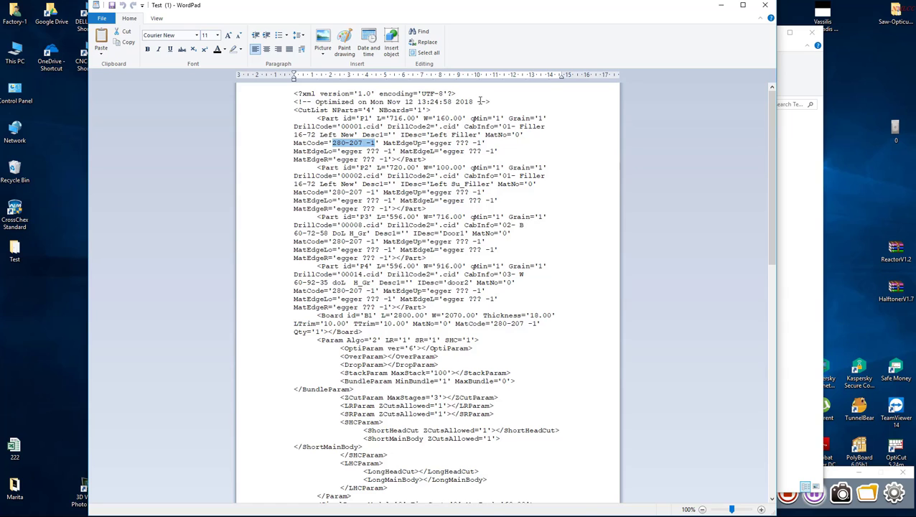
pyautogui.click(764, 5)
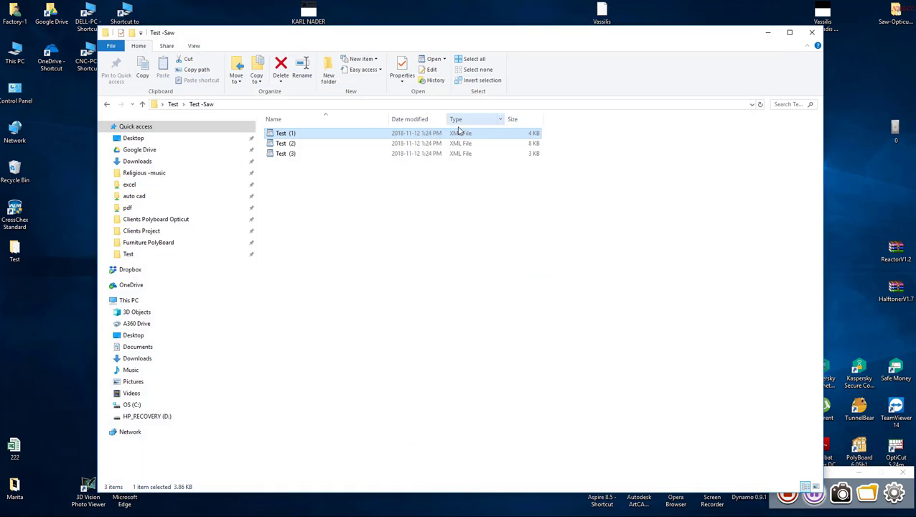
pyautogui.click(293, 134)
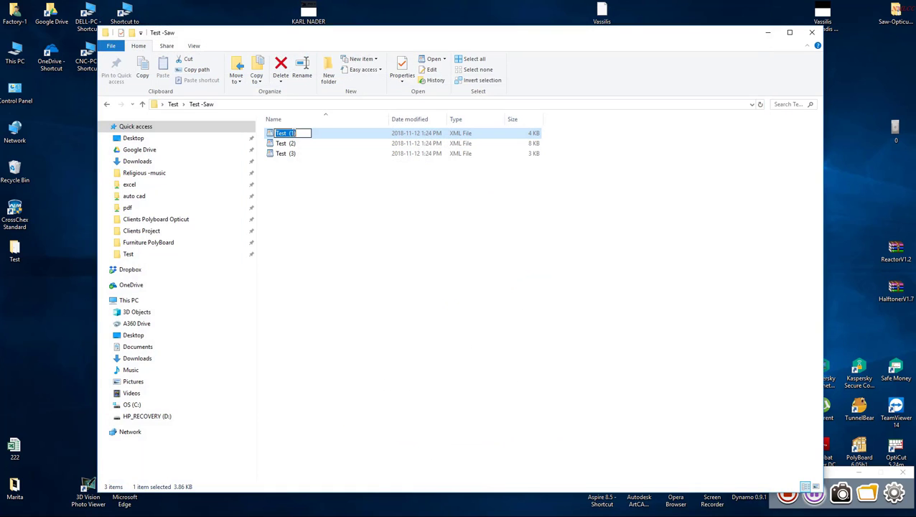
pyautogui.click(293, 132)
pyautogui.write('280-207 -1')
pyautogui.press('Return')
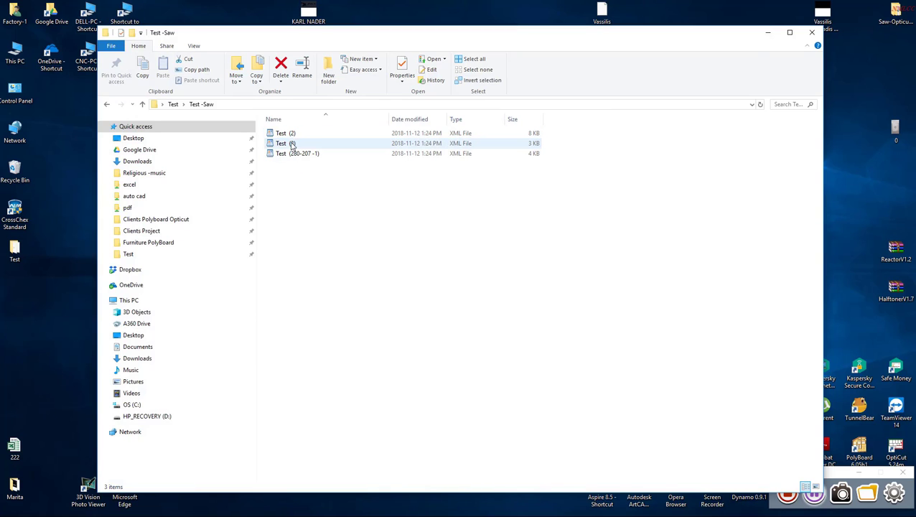
# Copy "mazonit 3" from the material code in the "Test (3)" XML file and rename that file to "Test (mazonit 3 )".
pyautogui.click(290, 144)
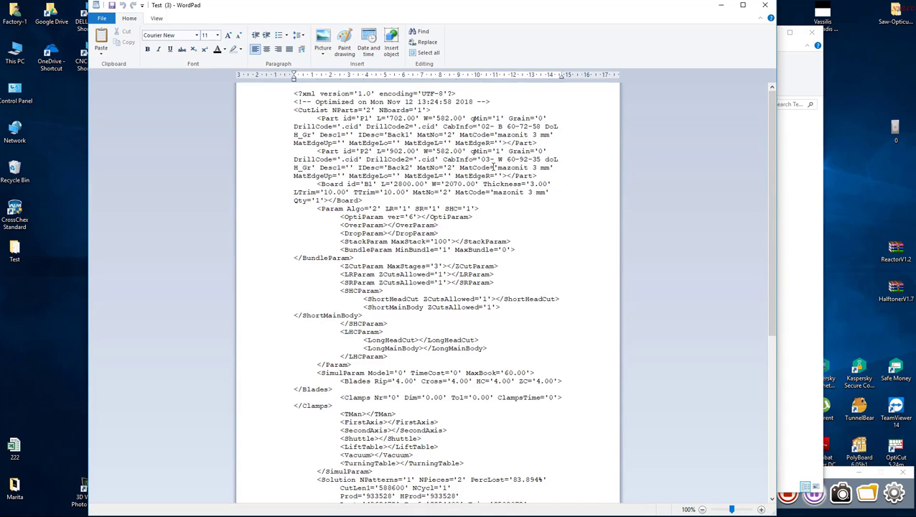
pyautogui.moveTo(499, 167); pyautogui.dragTo(540, 167)
pyautogui.hotkey('ctrl', 'c')
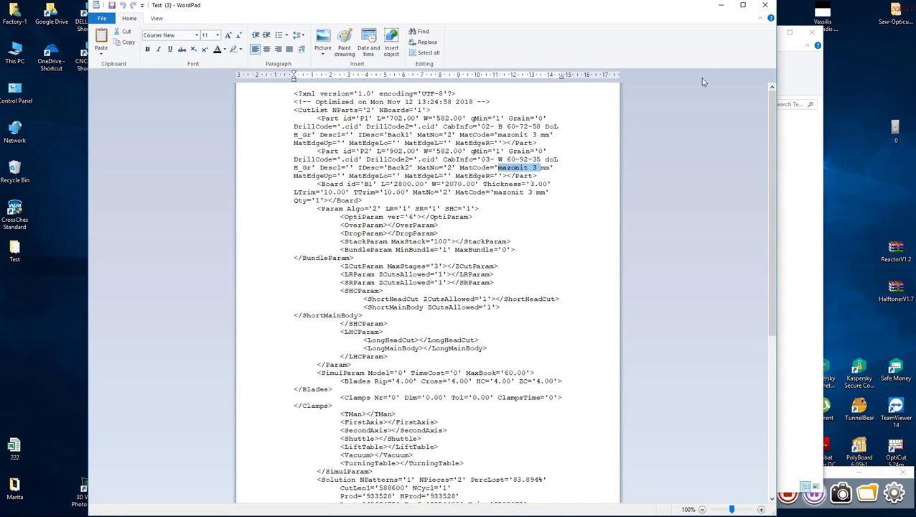
pyautogui.click(764, 5)
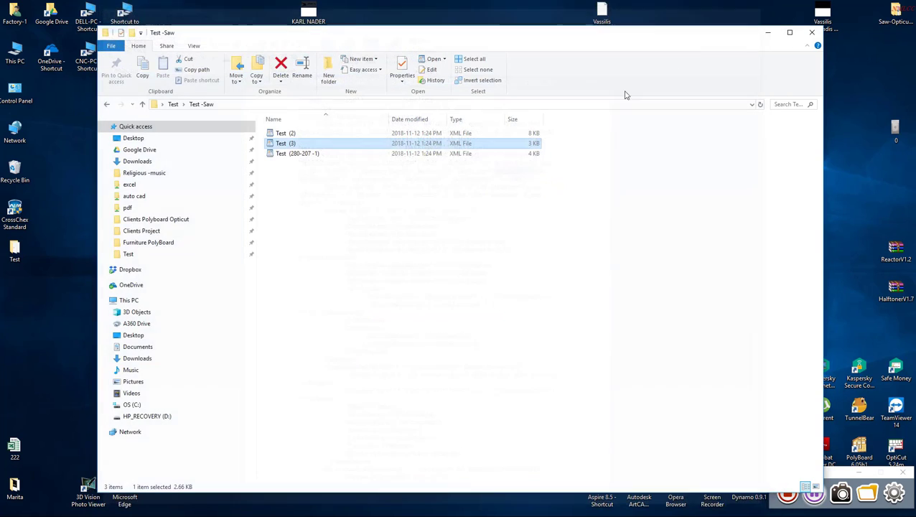
pyautogui.click(293, 144)
pyautogui.doubleClick(292, 143)
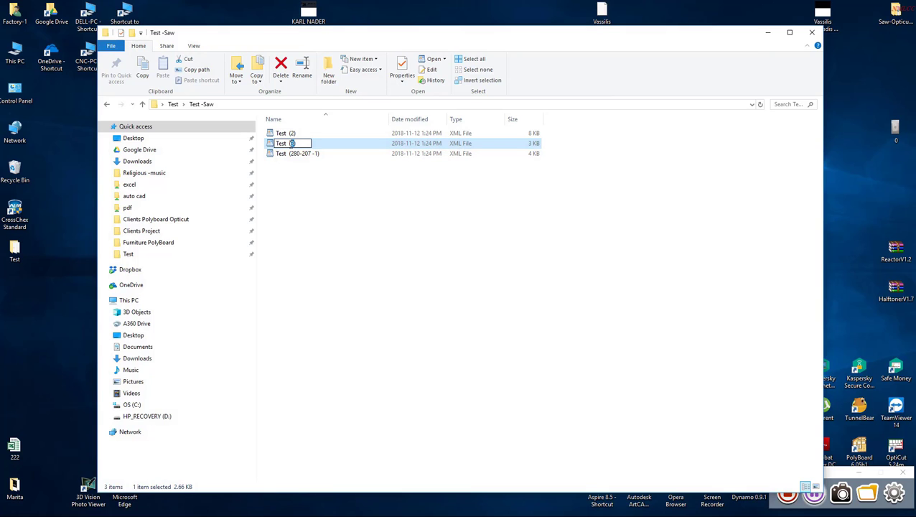
pyautogui.hotkey('ctrl', 'v')
pyautogui.press('Return')
# Copy "grey 708-18" from the material code in the "Test (2)" XML file and rename that file to "Test (grey 708-18 )".
pyautogui.click(282, 135)
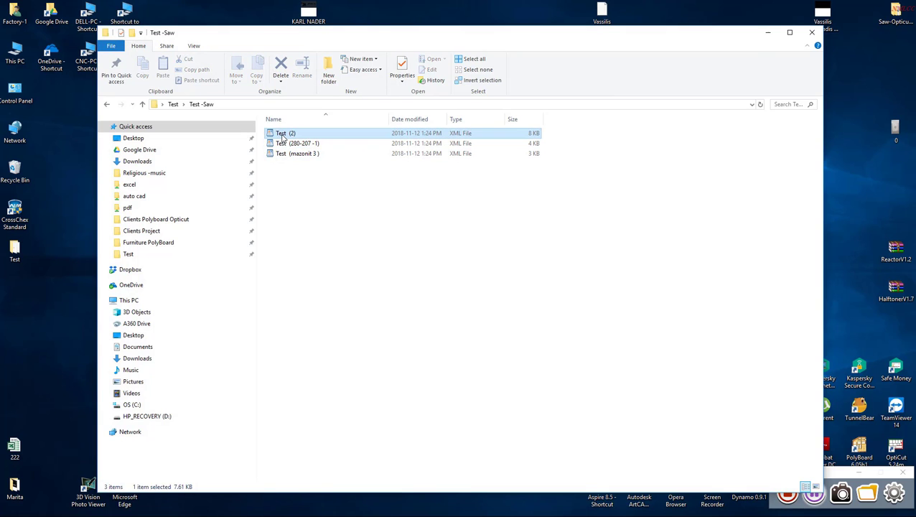
pyautogui.doubleClick(282, 135)
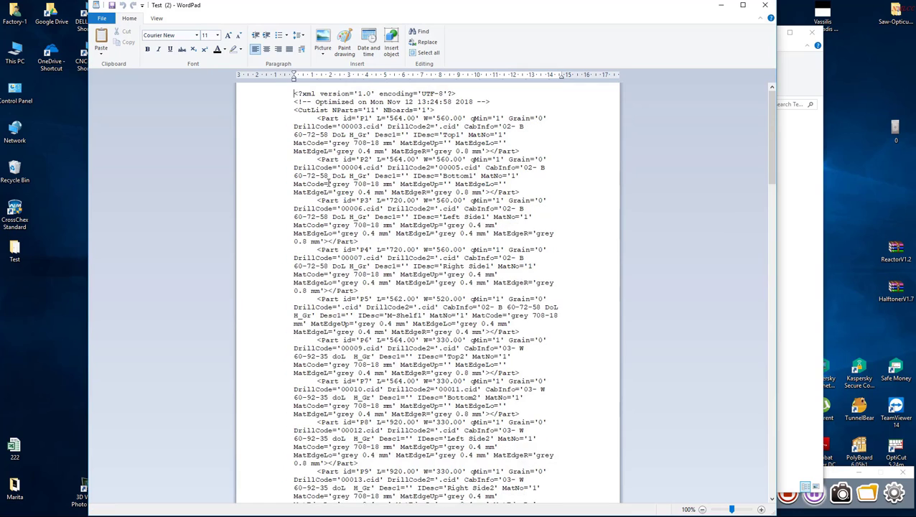
pyautogui.moveTo(333, 184); pyautogui.dragTo(386, 184)
pyautogui.hotkey('ctrl', 'c')
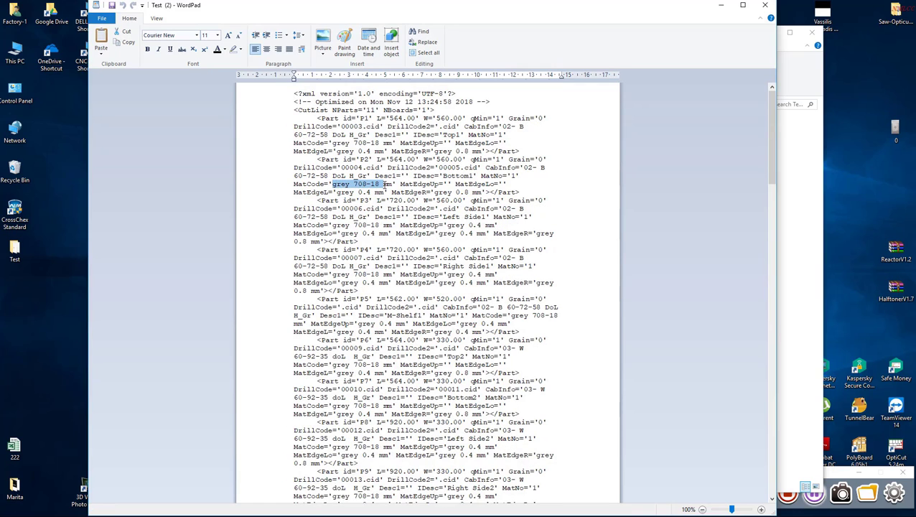
pyautogui.click(764, 5)
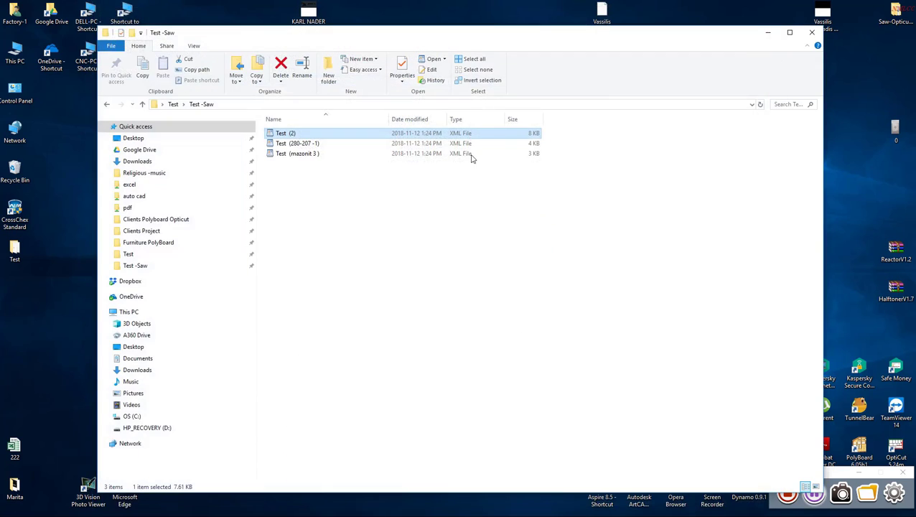
pyautogui.click(292, 135)
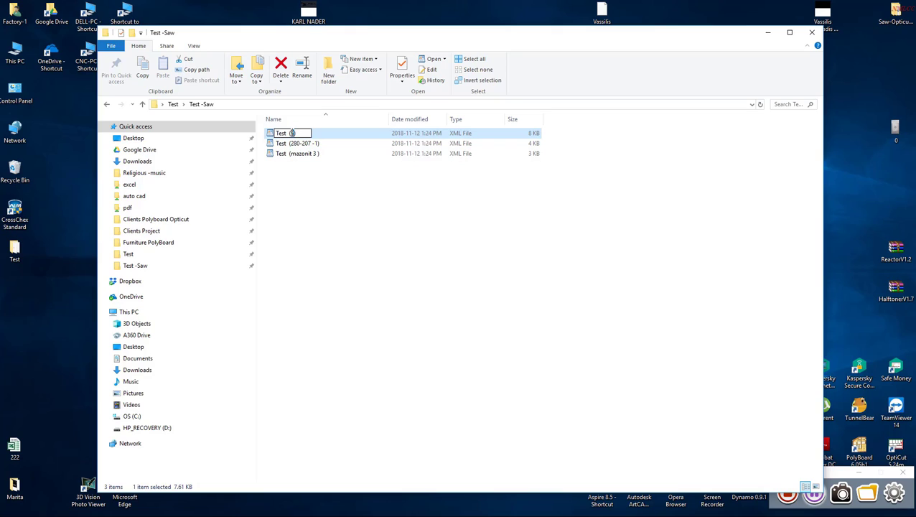
pyautogui.hotkey('ctrl', 'v')
pyautogui.click(280, 196)
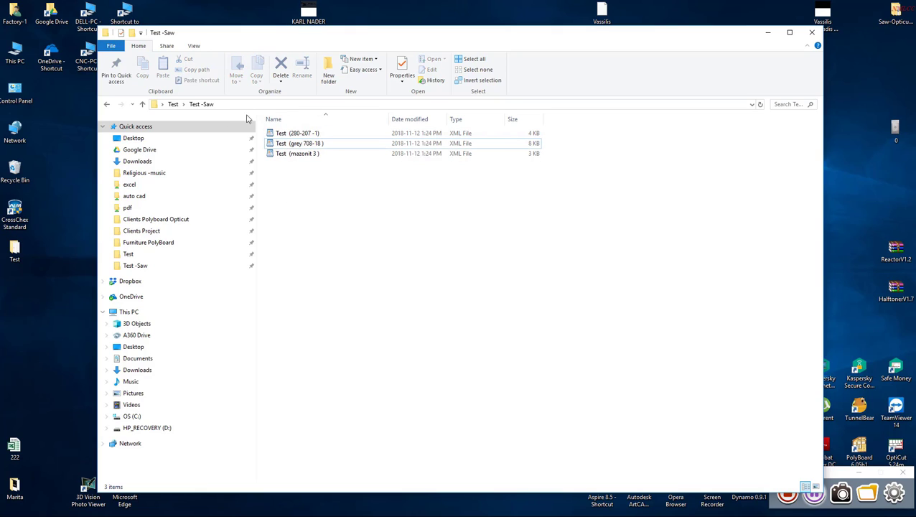
# Close the "Test -Saw" folder window and open the desktop Test folder.
pyautogui.click(811, 32)
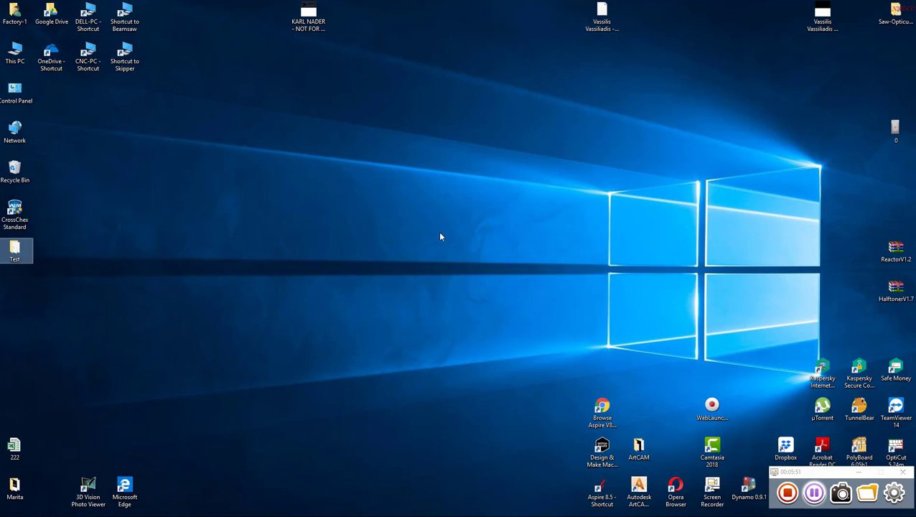
pyautogui.doubleClick(22, 252)
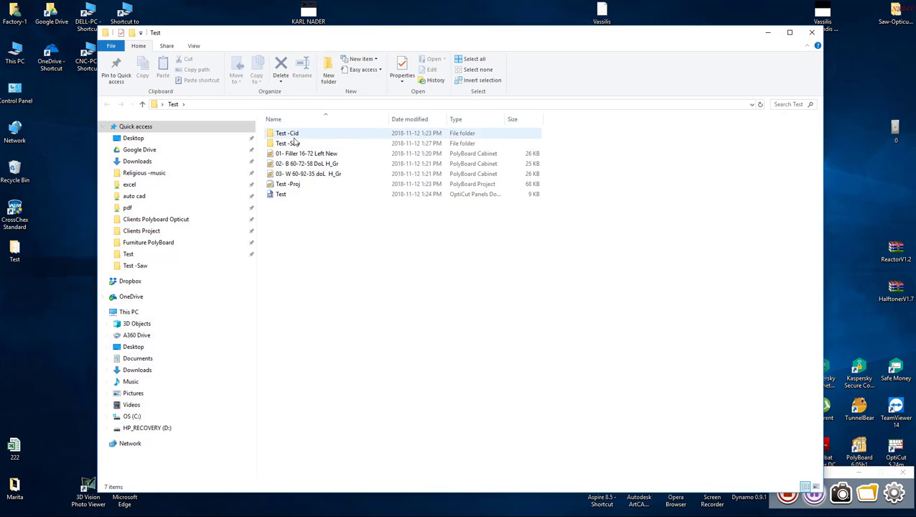
# Copy the "Test -Saw" folder to the clipboard.
pyautogui.click(293, 143)
pyautogui.doubleClick(292, 144)
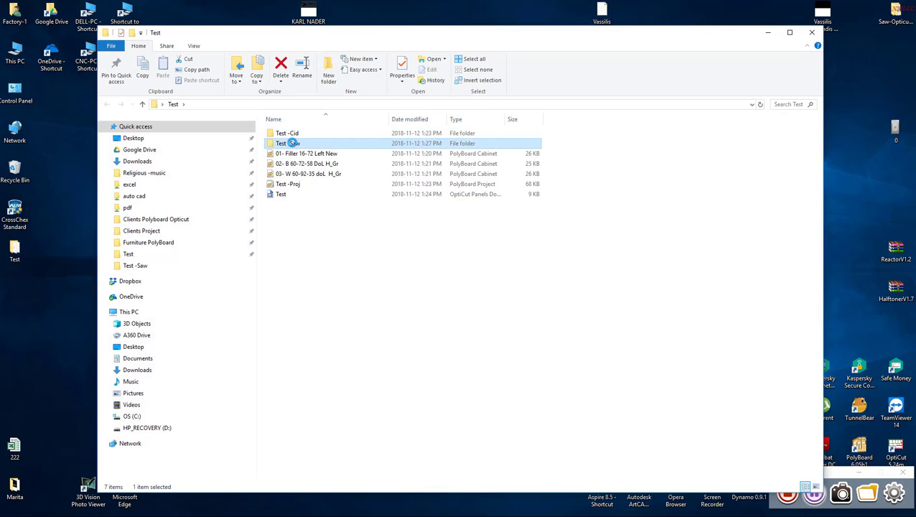
pyautogui.rightClick(292, 144)
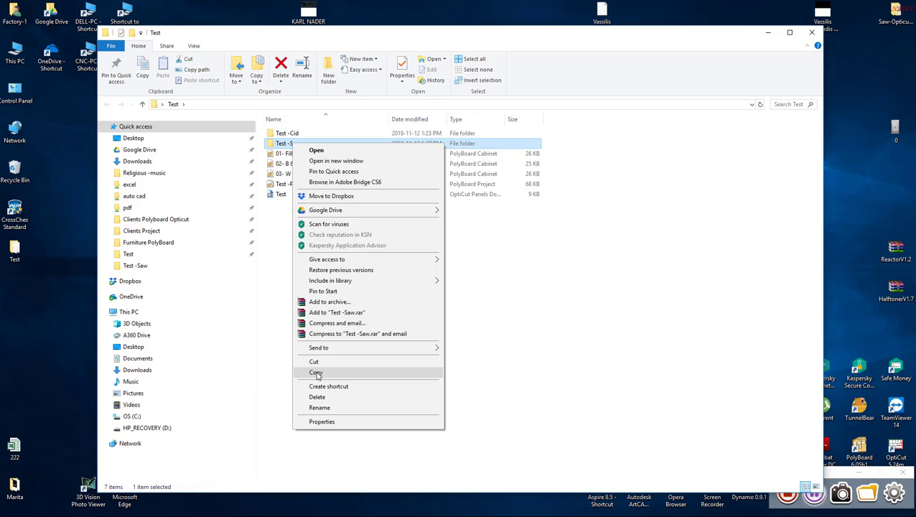
pyautogui.click(316, 373)
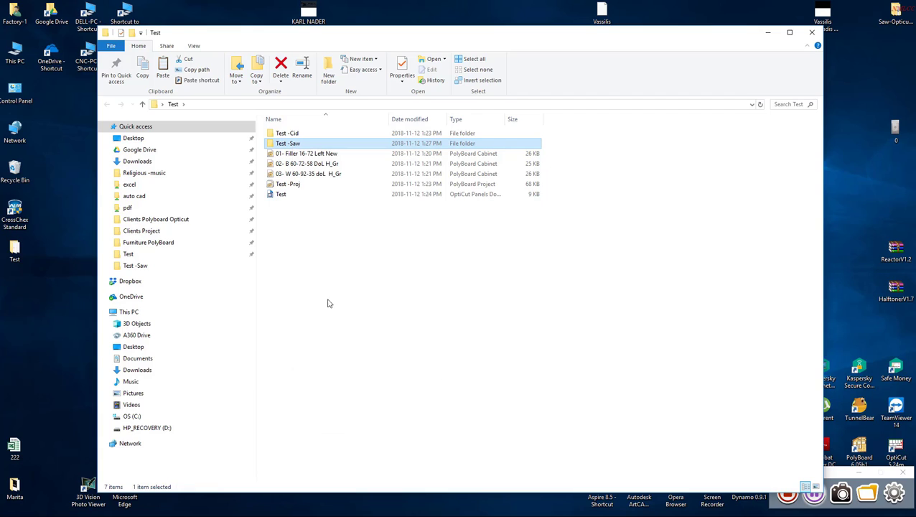
# Copy the "Test -Cid" folder to the clipboard and shift the Test window clear of the desktop's network shortcuts.
pyautogui.click(291, 137)
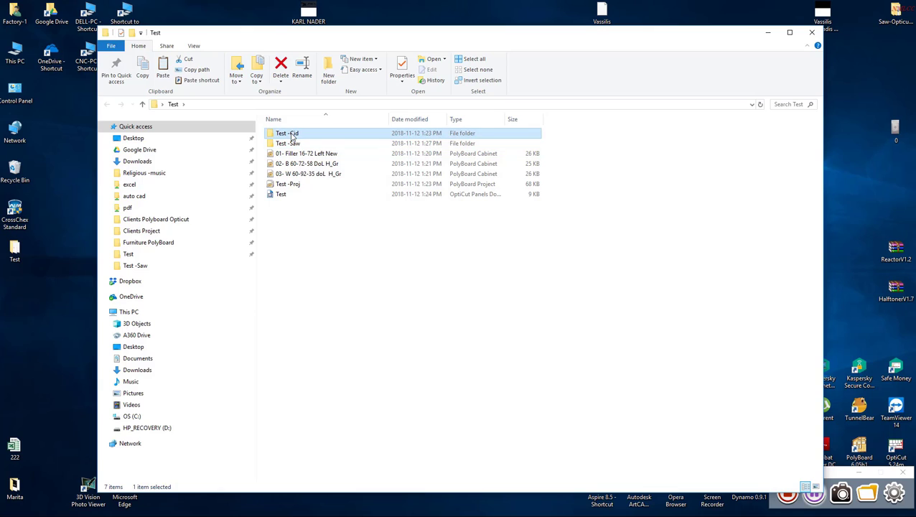
pyautogui.hotkey('shift', 'F10')
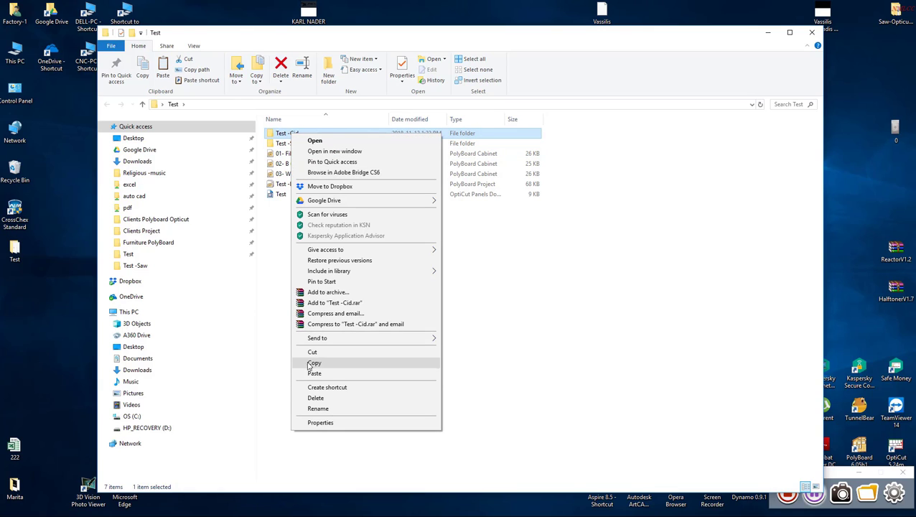
pyautogui.click(316, 363)
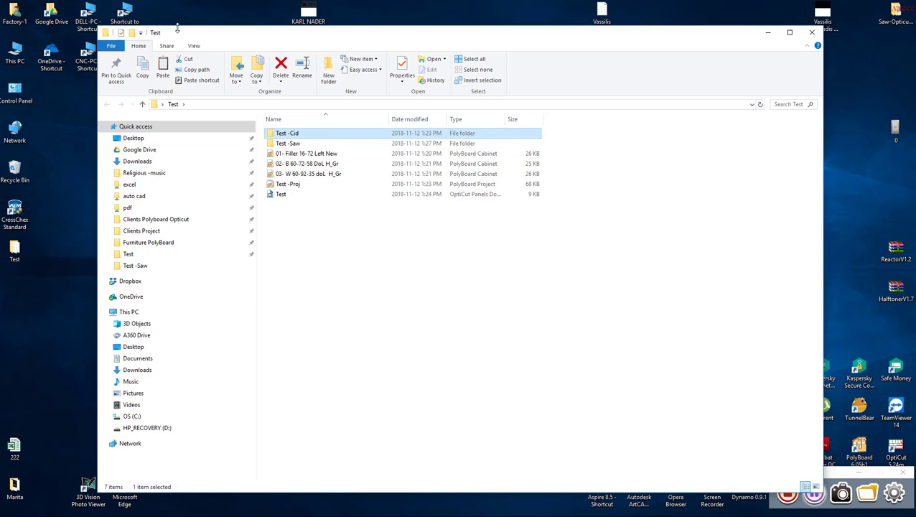
pyautogui.moveTo(188, 32); pyautogui.dragTo(230, 54)
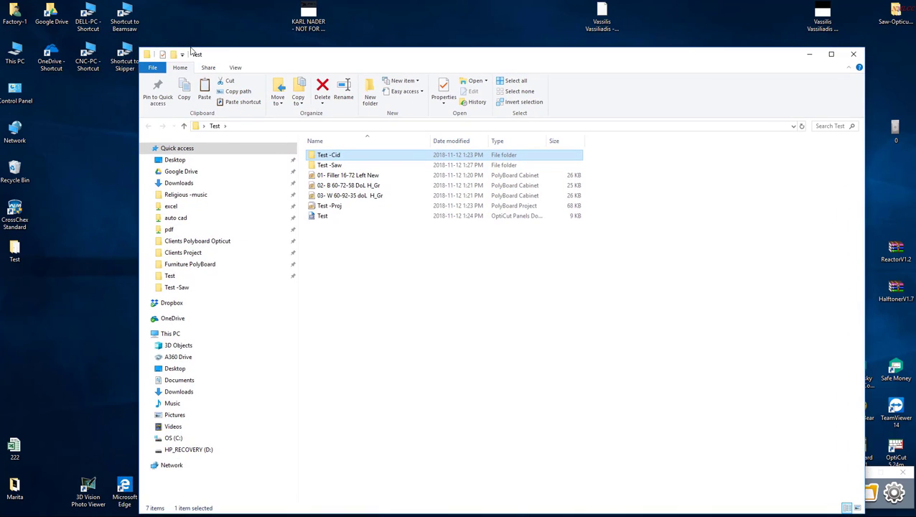
# Paste the "Test -Cid" folder into prog > 1-Program > -Cid on the CNC-PC network computer and close that window.
pyautogui.doubleClick(89, 64)
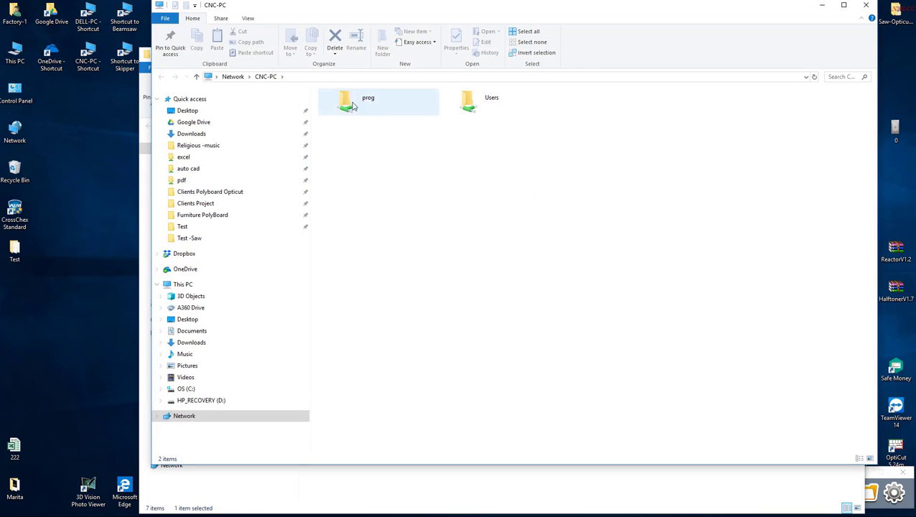
pyautogui.doubleClick(342, 100)
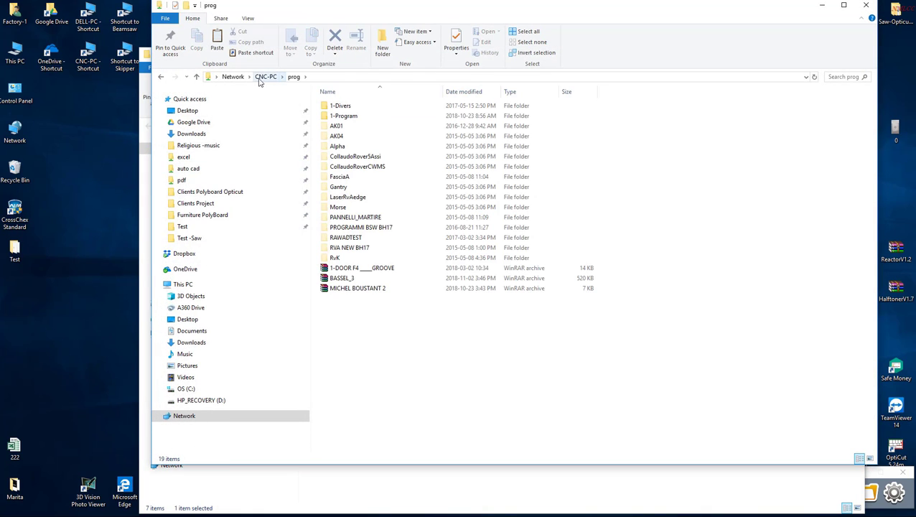
pyautogui.doubleClick(333, 116)
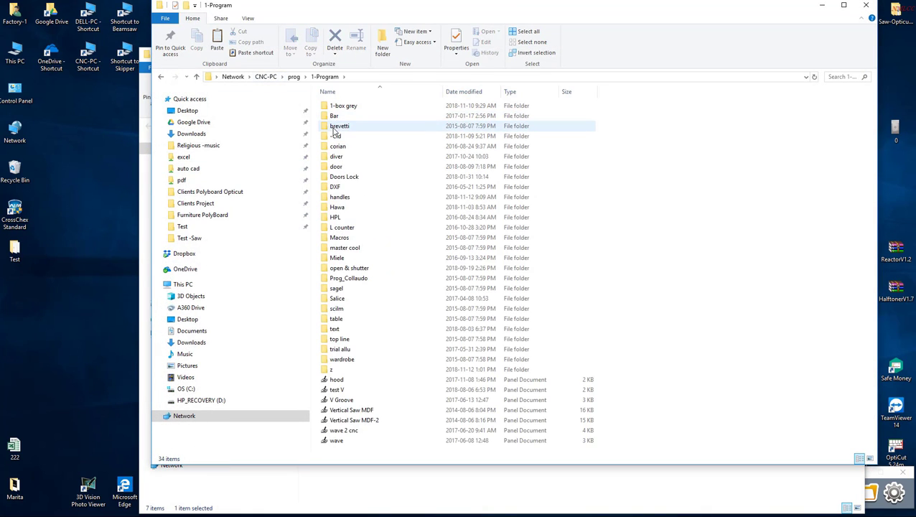
pyautogui.doubleClick(335, 136)
pyautogui.rightClick(363, 206)
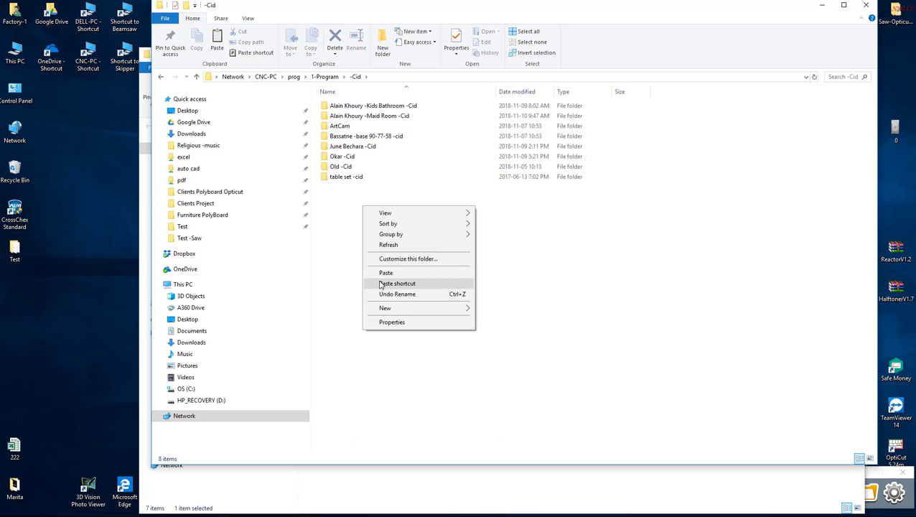
pyautogui.click(383, 272)
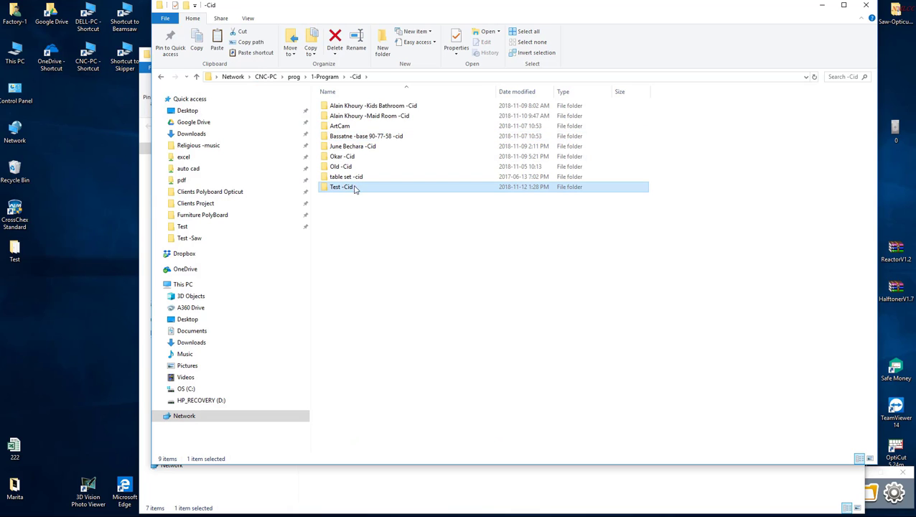
pyautogui.click(865, 5)
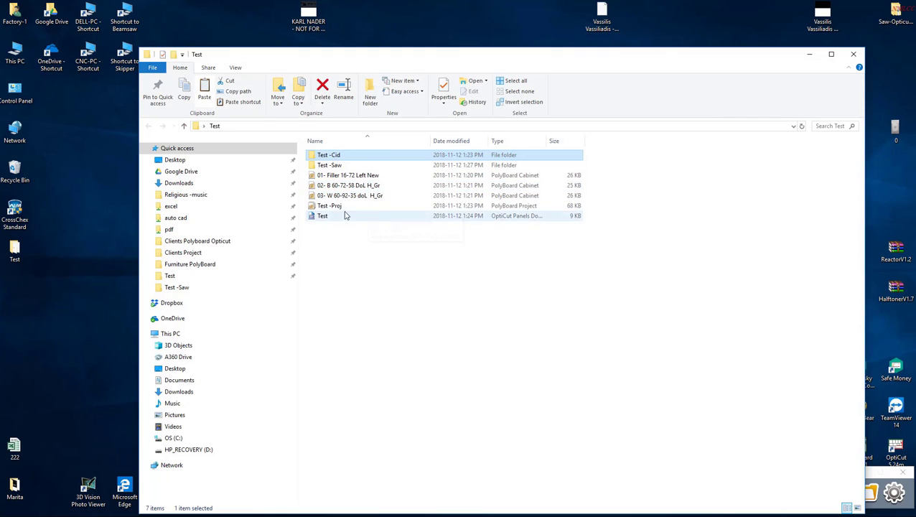
# Copy the "Test -Saw" folder and try to open the Beamsaw network computer through its desktop shortcut.
pyautogui.click(321, 166)
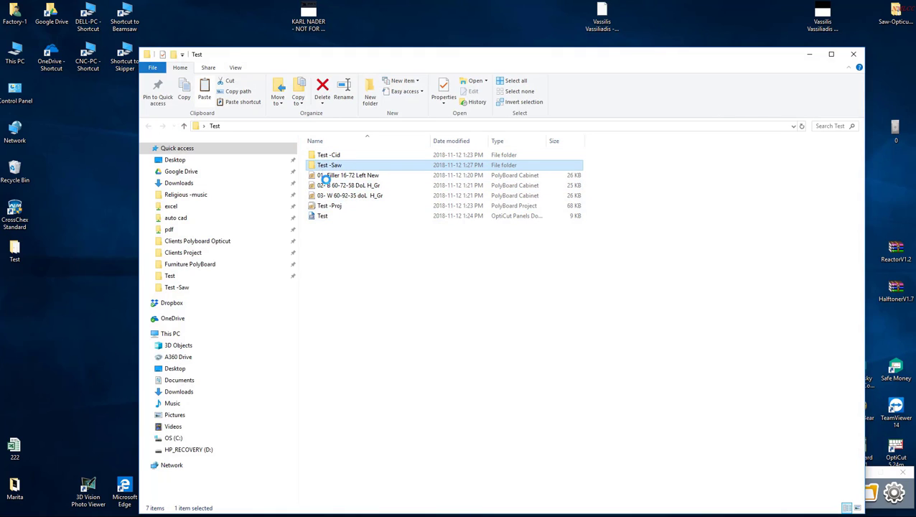
pyautogui.rightClick(320, 167)
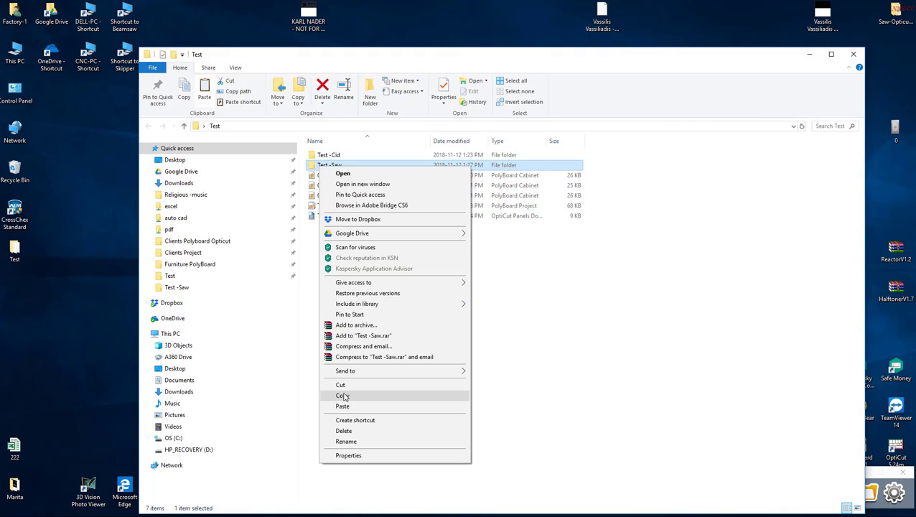
pyautogui.click(342, 395)
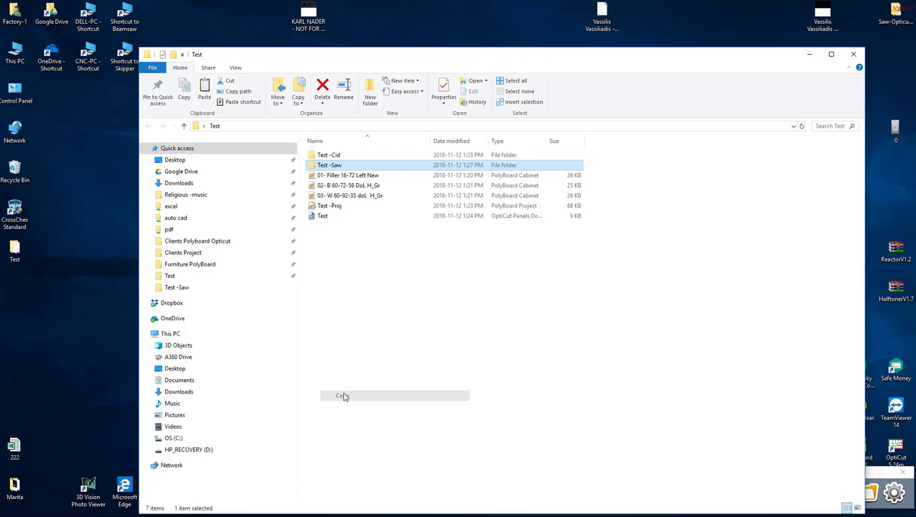
pyautogui.doubleClick(125, 20)
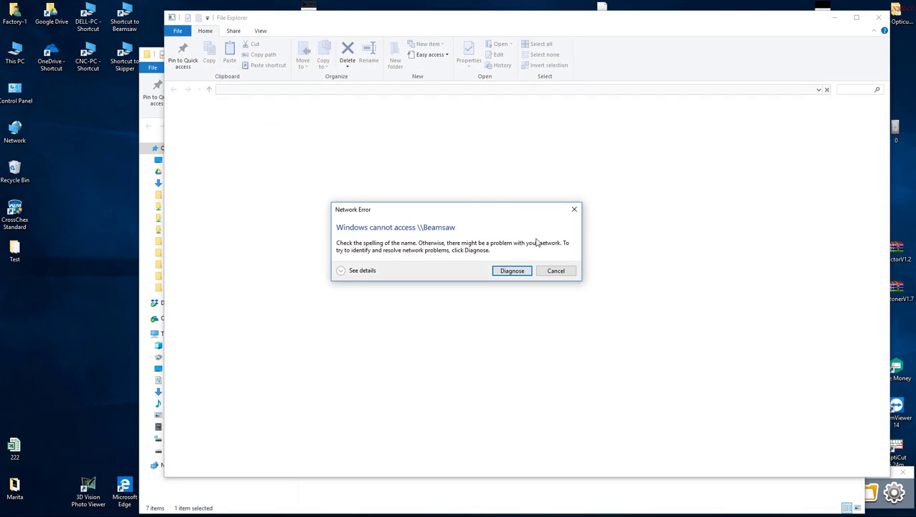
pyautogui.click(567, 273)
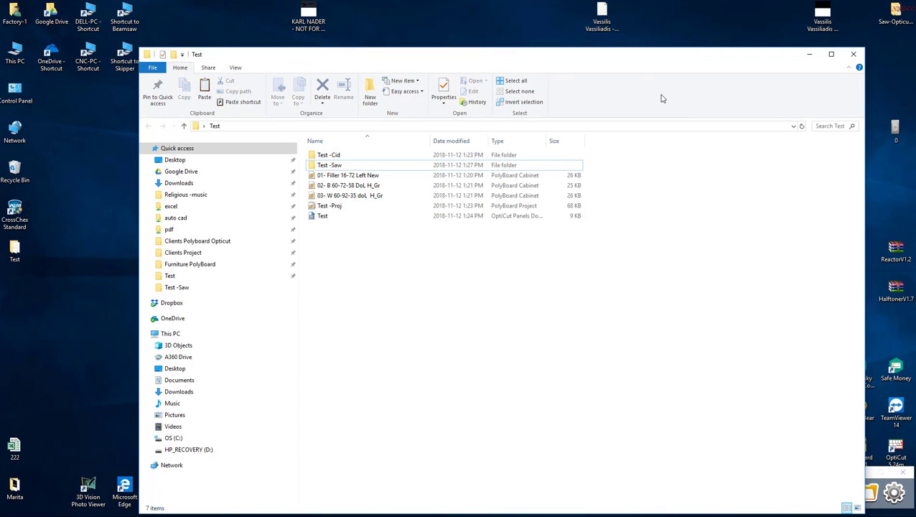
pyautogui.moveTo(638, 60); pyautogui.dragTo(555, 36)
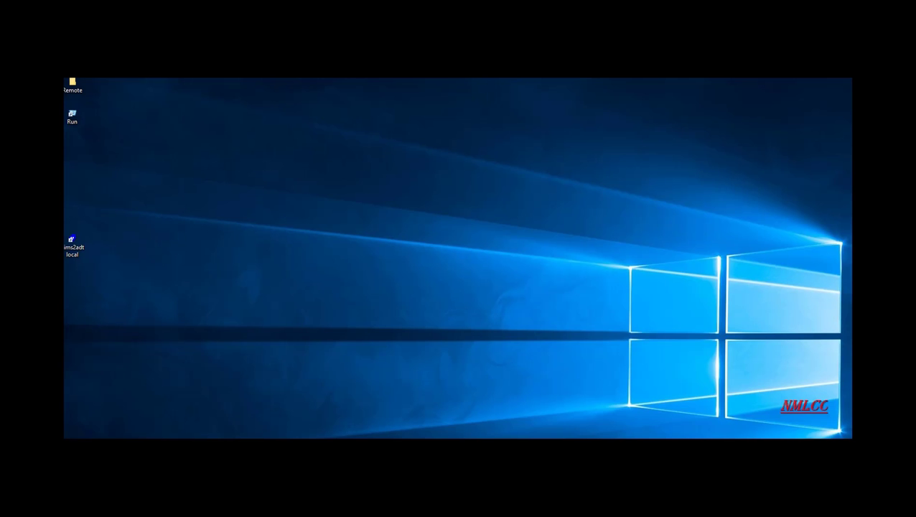
# On the second computer, open the desktop's Remote folder and browse to the polyboard folder on DELL-PC.
pyautogui.click(76, 86)
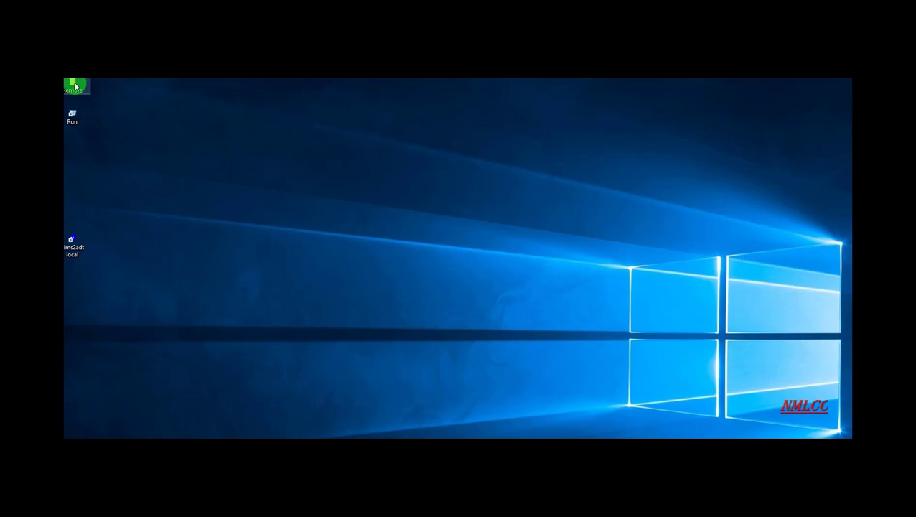
pyautogui.doubleClick(75, 86)
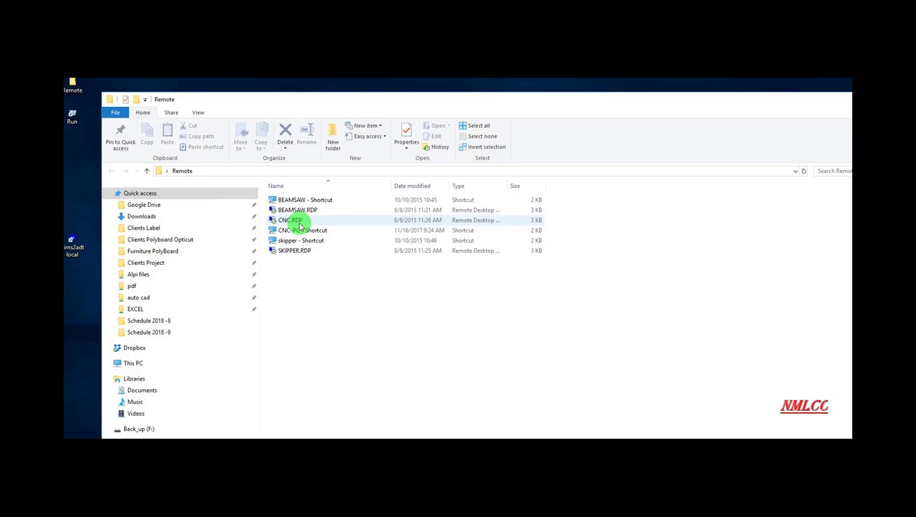
pyautogui.click(167, 252)
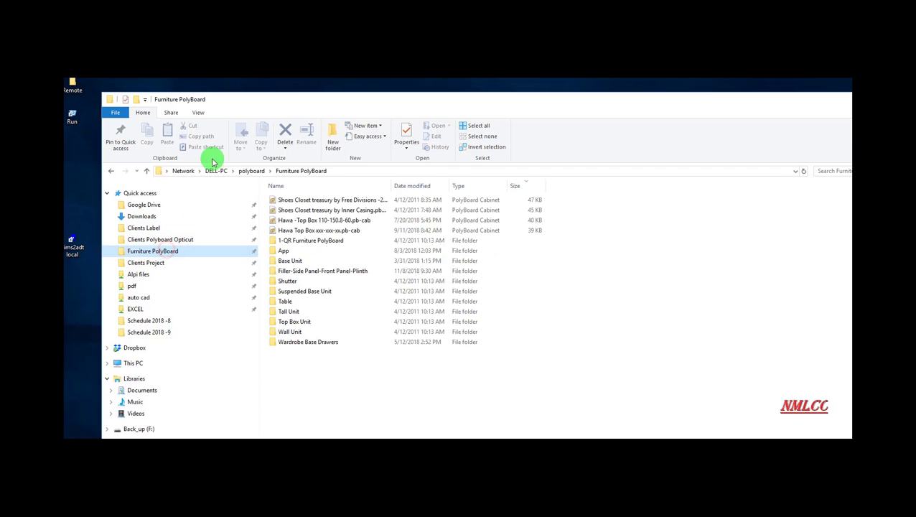
pyautogui.click(246, 170)
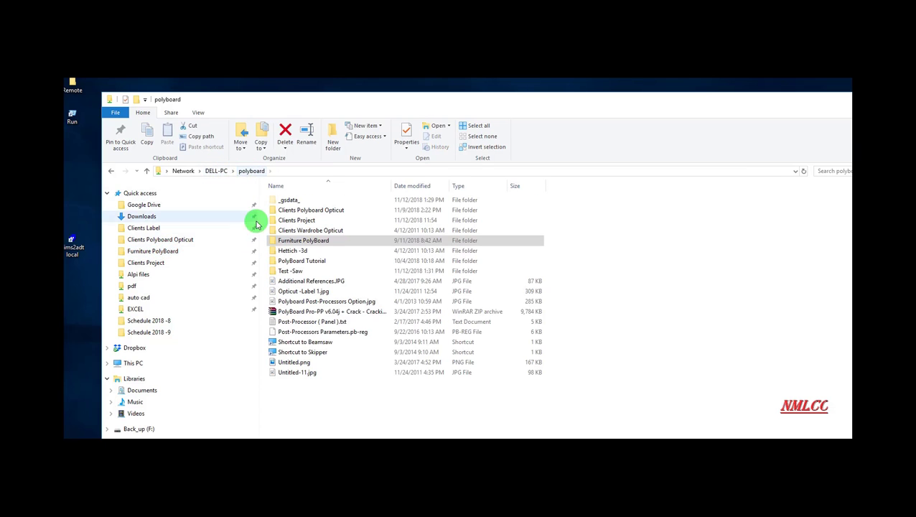
# Look inside the "Test -Saw" folder in polyboard on DELL-PC, return to polyboard and copy that folder to the clipboard.
pyautogui.doubleClick(291, 272)
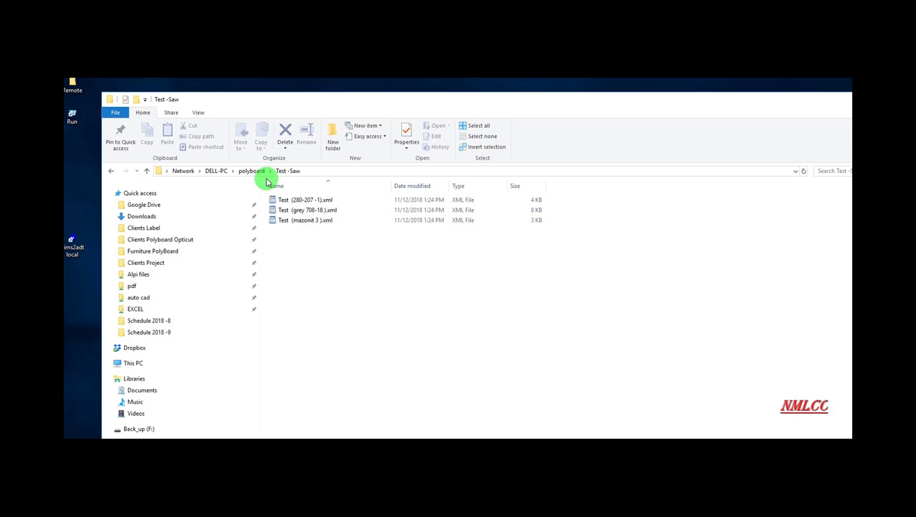
pyautogui.click(255, 172)
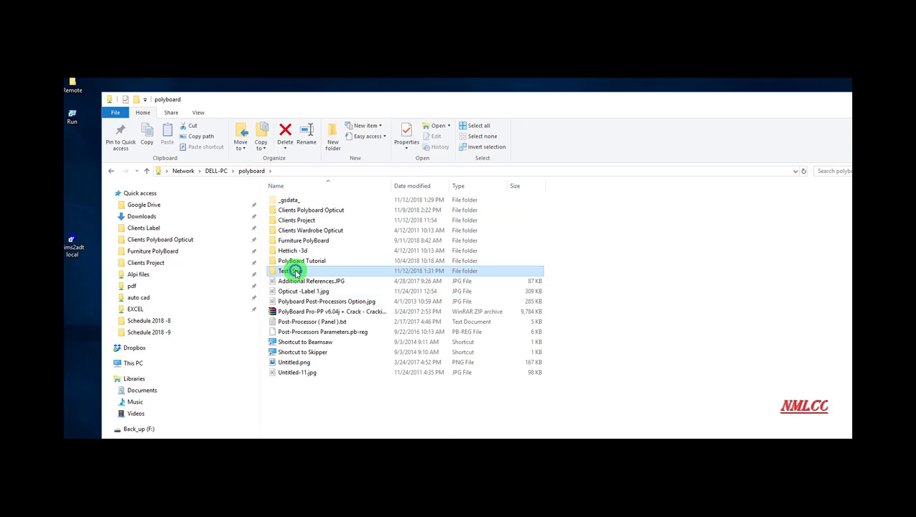
pyautogui.rightClick(295, 273)
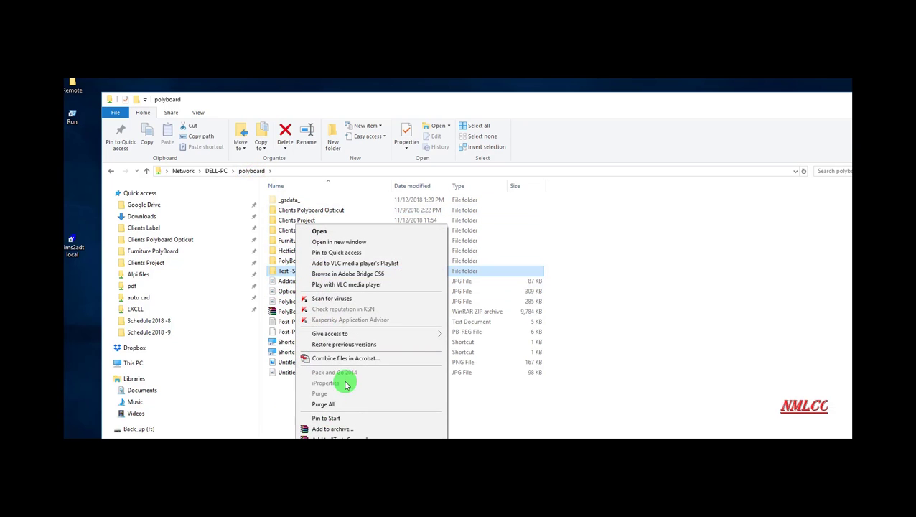
pyautogui.click(321, 430)
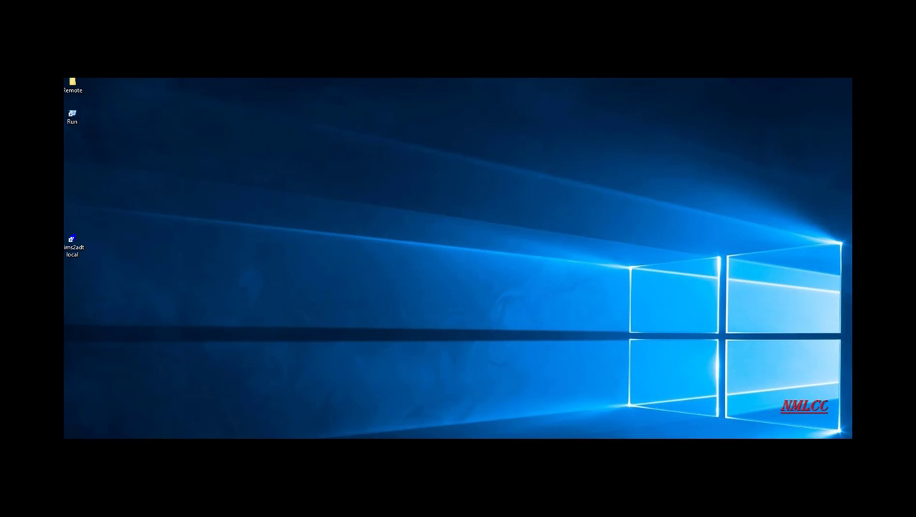
# Open the BEAMSAW network computer through the desktop's Remote folder and paste the "Test -Saw" folder into its Export share.
pyautogui.doubleClick(74, 84)
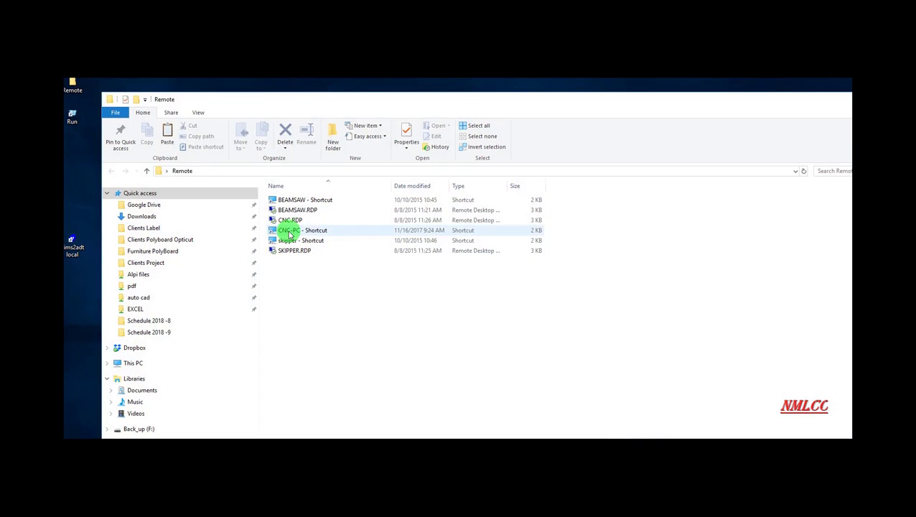
pyautogui.doubleClick(308, 201)
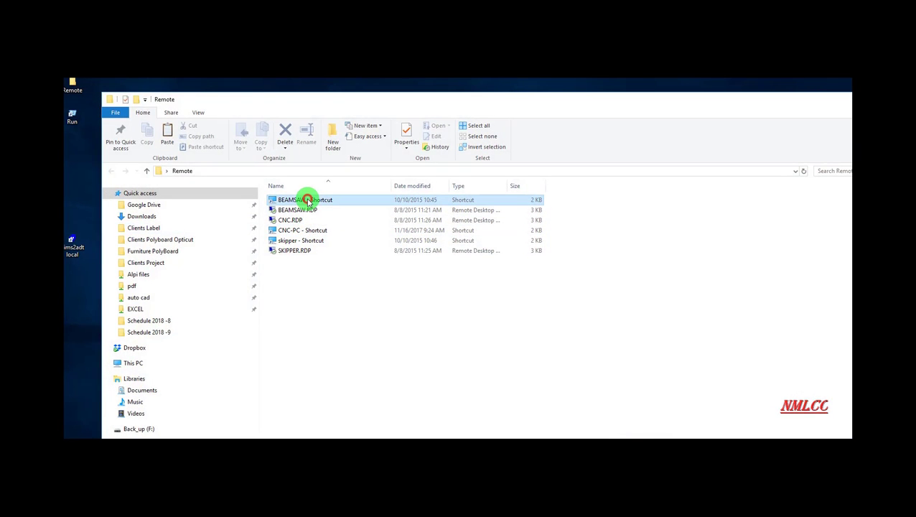
pyautogui.click(308, 201)
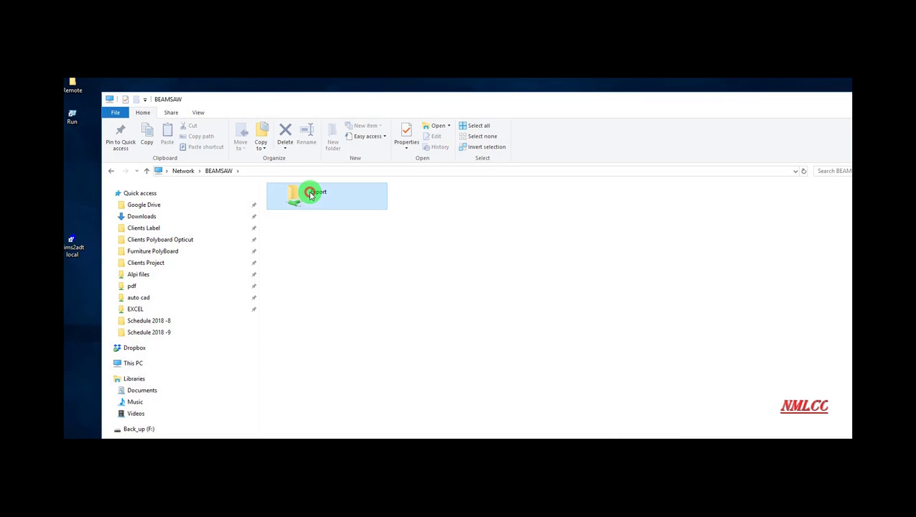
pyautogui.doubleClick(310, 199)
pyautogui.rightClick(318, 378)
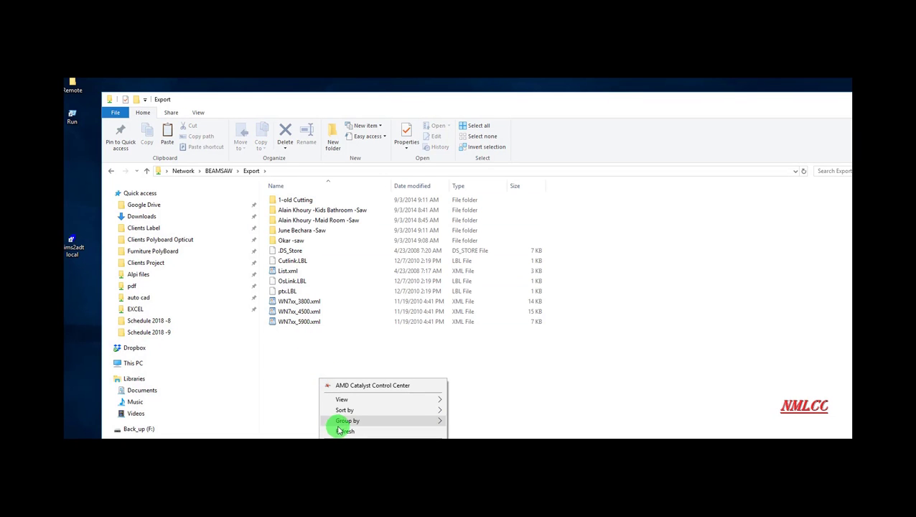
pyautogui.moveTo(347, 400)
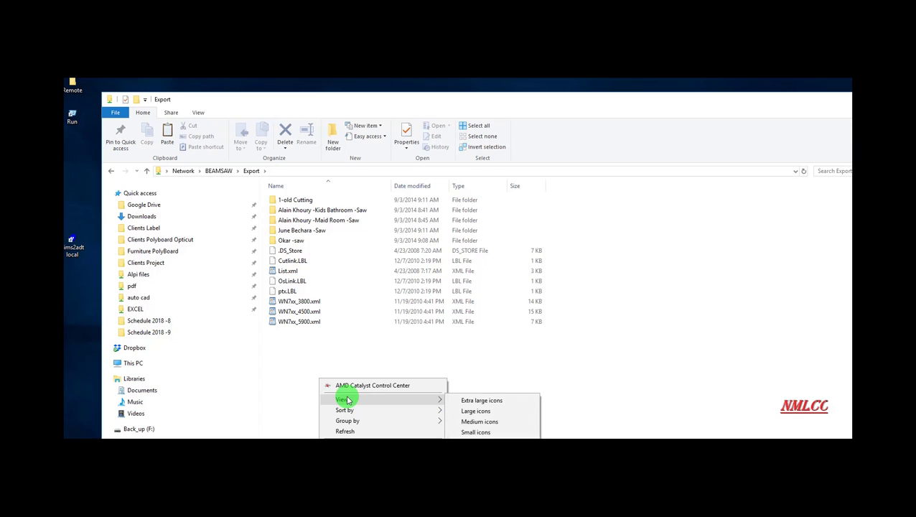
pyautogui.rightClick(593, 205)
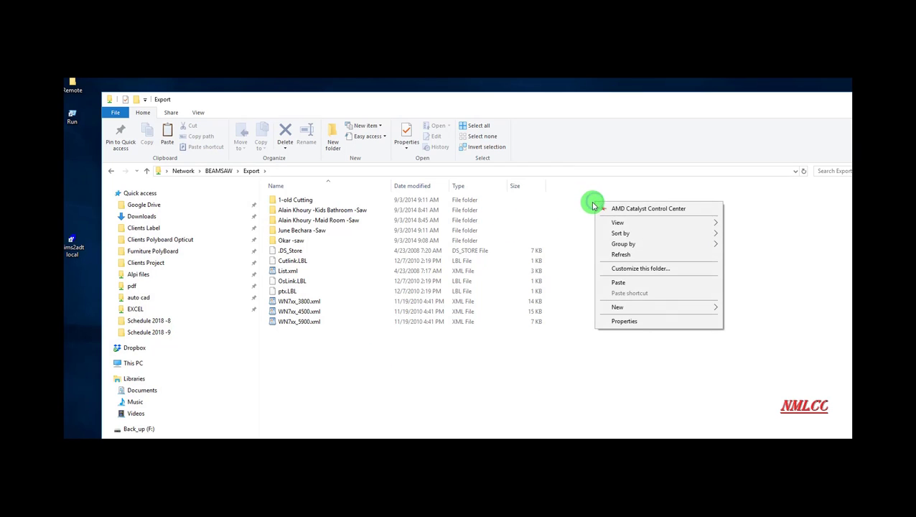
pyautogui.click(621, 286)
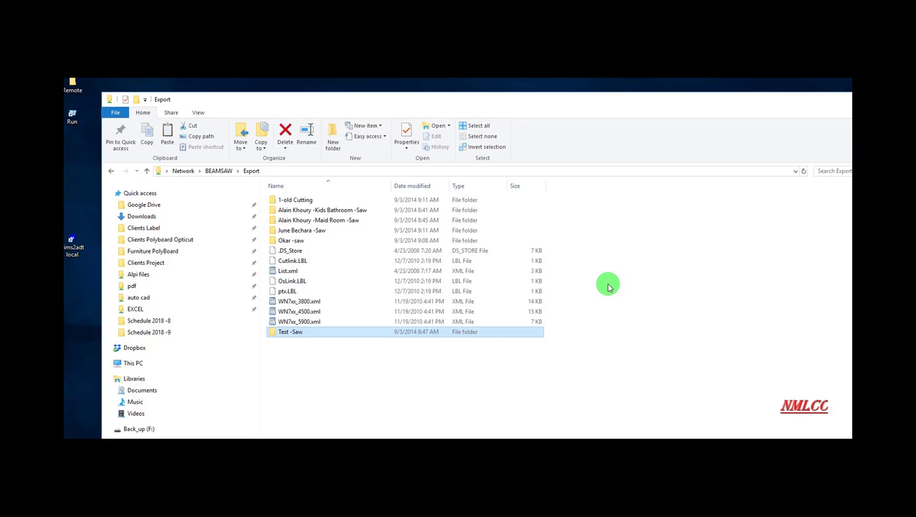
# Open the pasted "Test -Saw" folder to check its XML files and close the window.
pyautogui.doubleClick(294, 333)
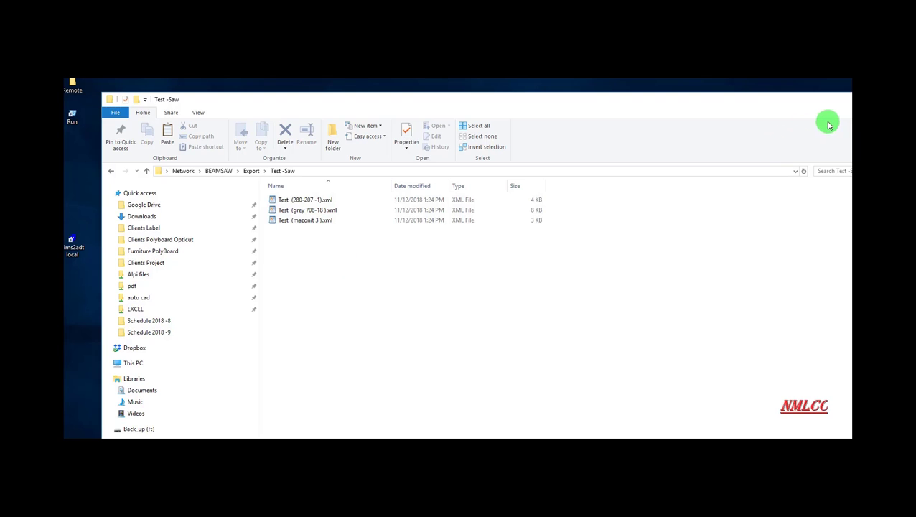
pyautogui.moveTo(770, 96); pyautogui.dragTo(683, 89)
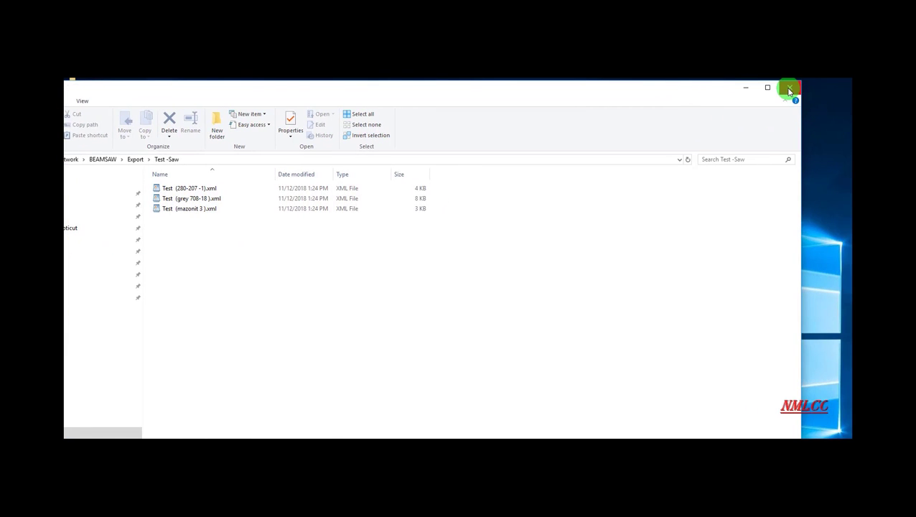
pyautogui.click(789, 88)
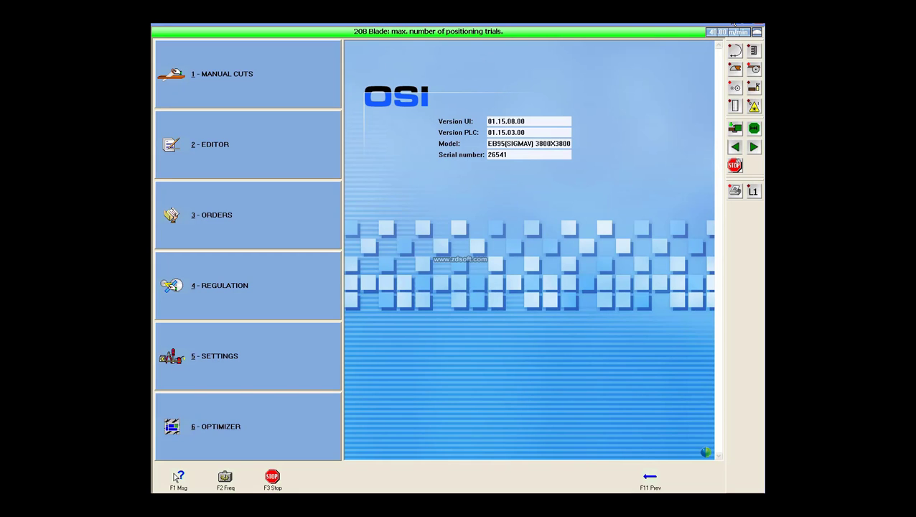
# In the OSI saw software, import the XML files for 280-207 -1, grey 708-18 and mazonit 3 from Export > "Test -Saw" into Orders.
pyautogui.click(213, 216)
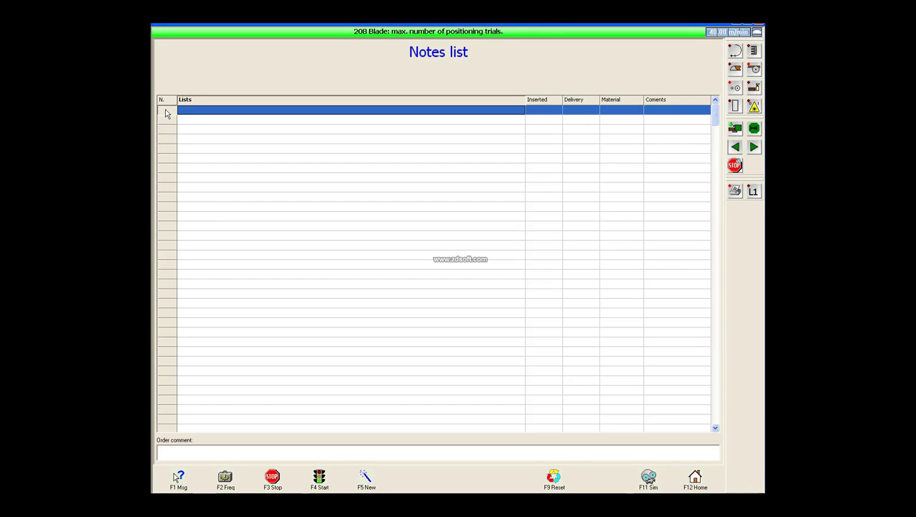
pyautogui.rightClick(164, 110)
pyautogui.click(192, 138)
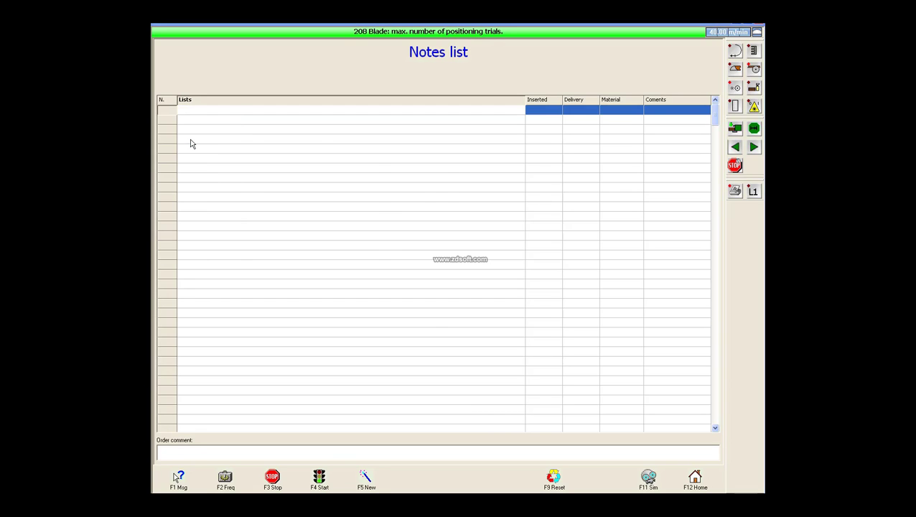
pyautogui.click(395, 220)
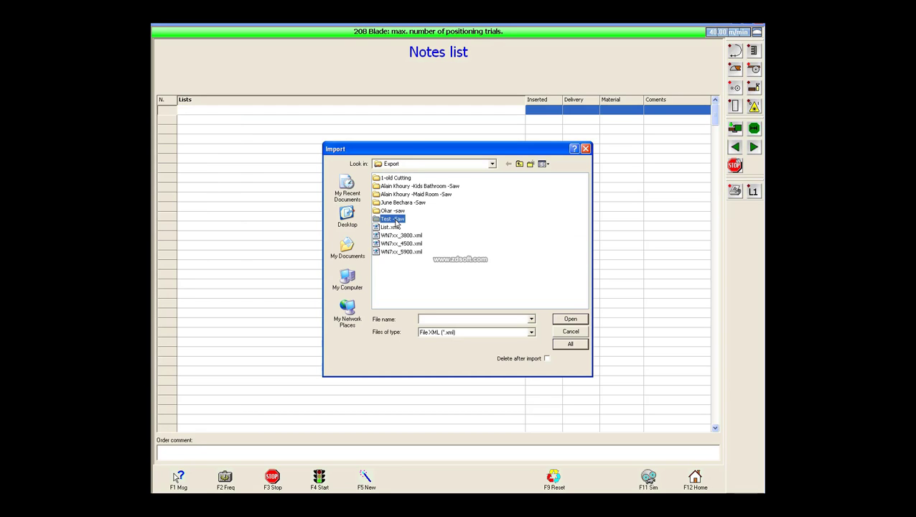
pyautogui.doubleClick(396, 220)
pyautogui.moveTo(396, 225); pyautogui.dragTo(393, 179)
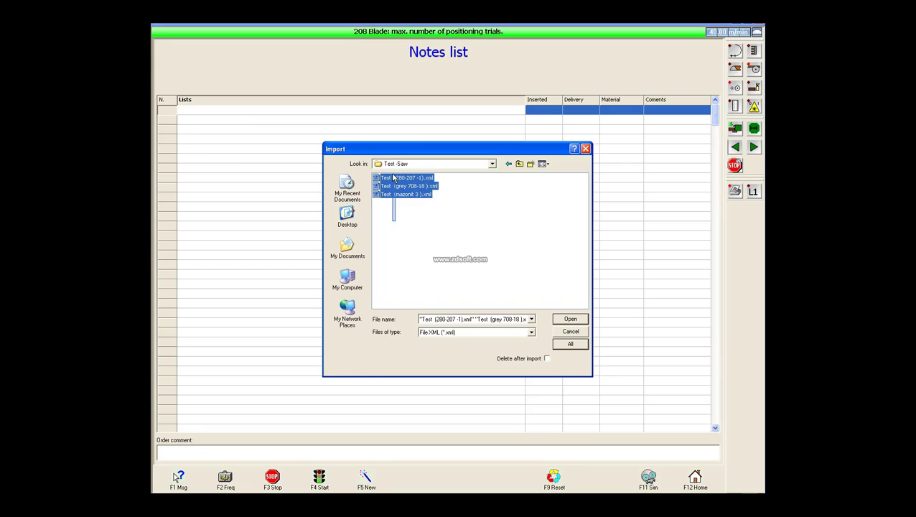
pyautogui.click(566, 318)
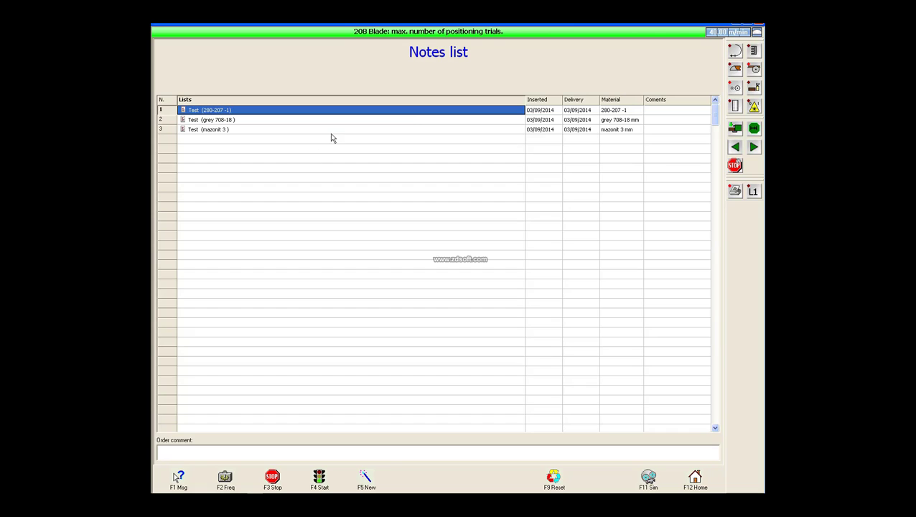
# Open the job in the "Test (280-207 -1)" worklist to examine its cutting pattern and return to the home screen.
pyautogui.click(164, 111)
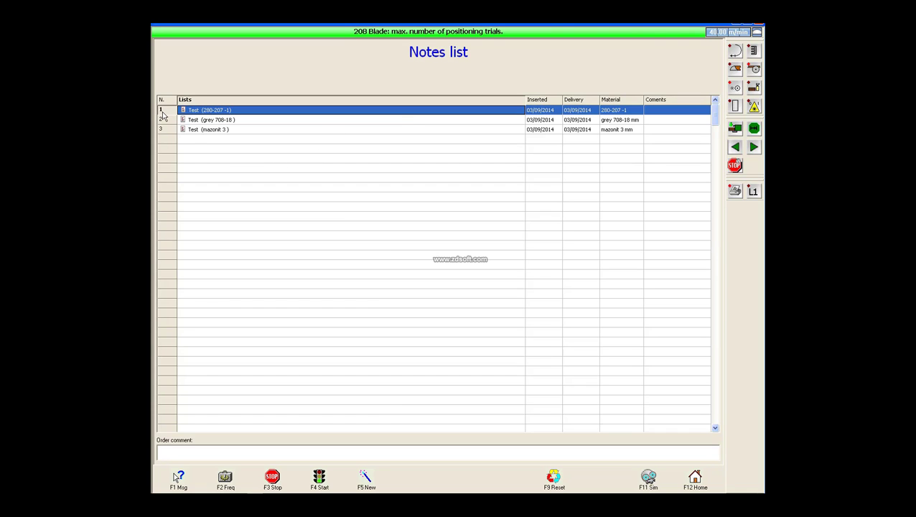
pyautogui.doubleClick(165, 112)
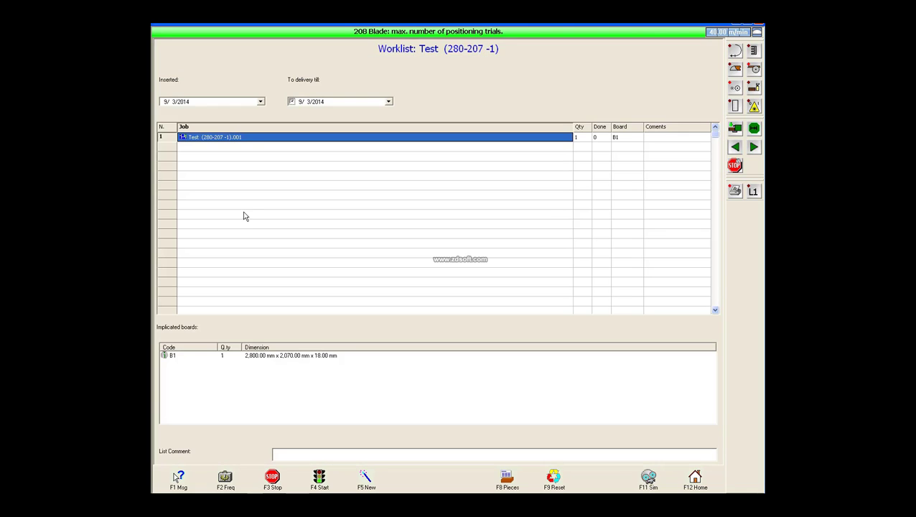
pyautogui.doubleClick(205, 140)
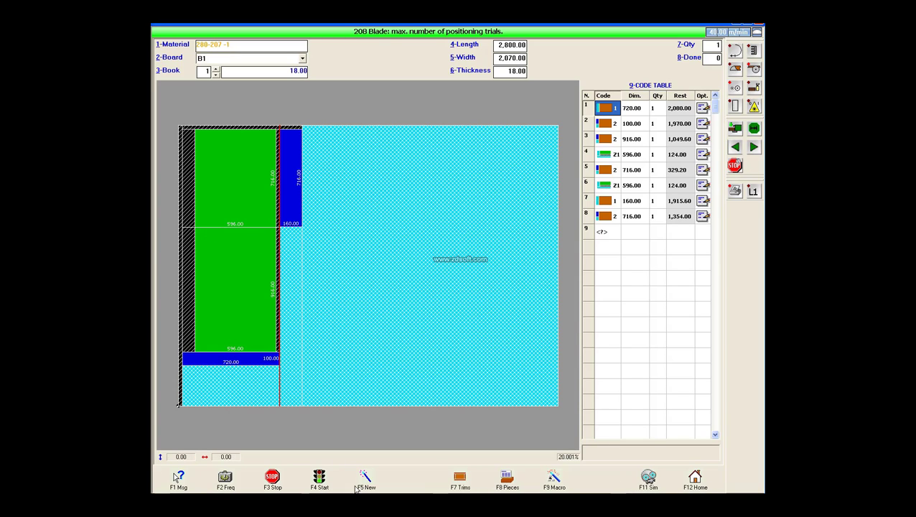
pyautogui.click(695, 482)
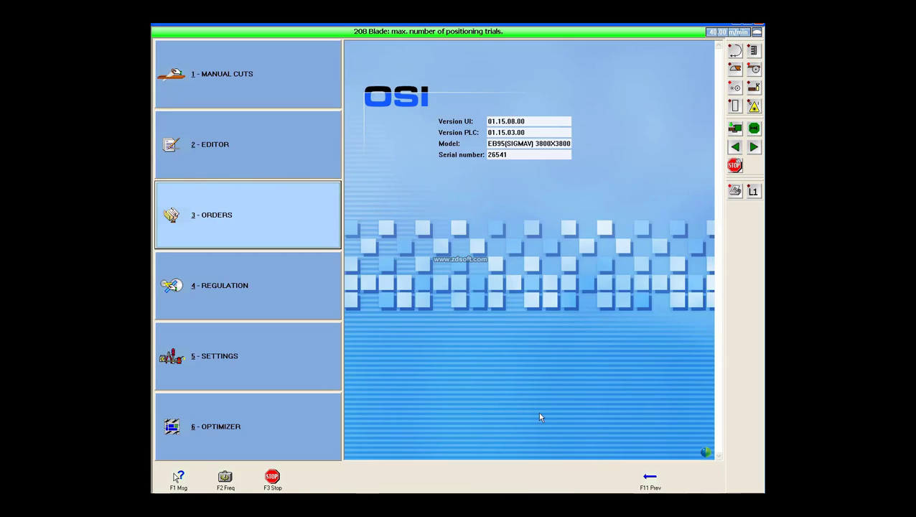
# From Orders, open the "Test (grey 708-18 )" job, view its cutting pattern and simulation, and return to the home screen.
pyautogui.click(164, 231)
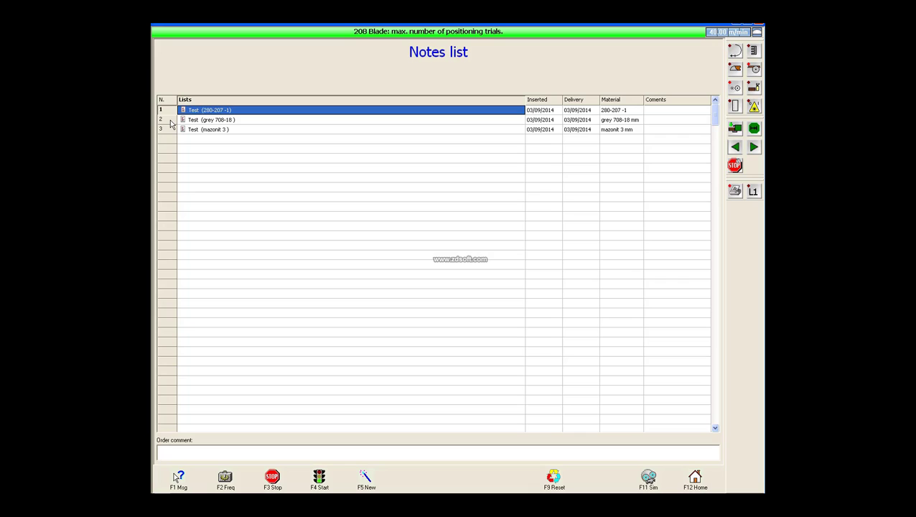
pyautogui.click(170, 122)
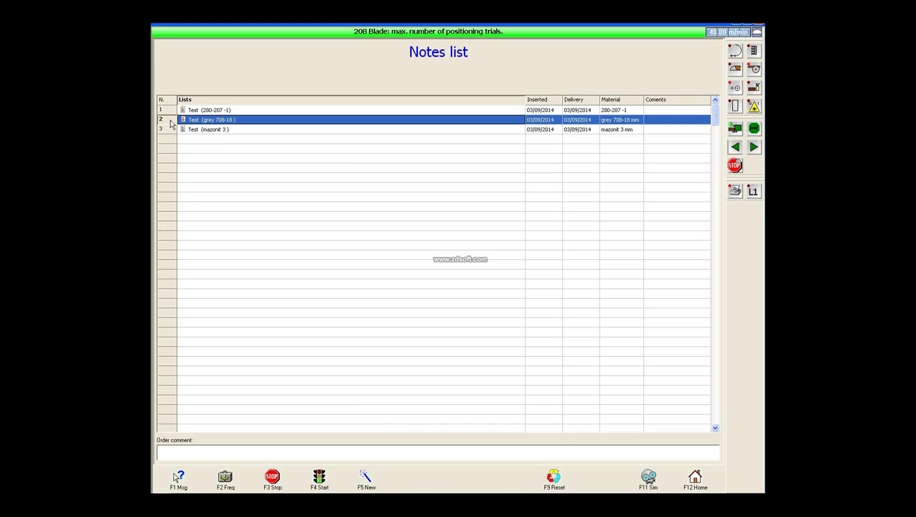
pyautogui.doubleClick(171, 122)
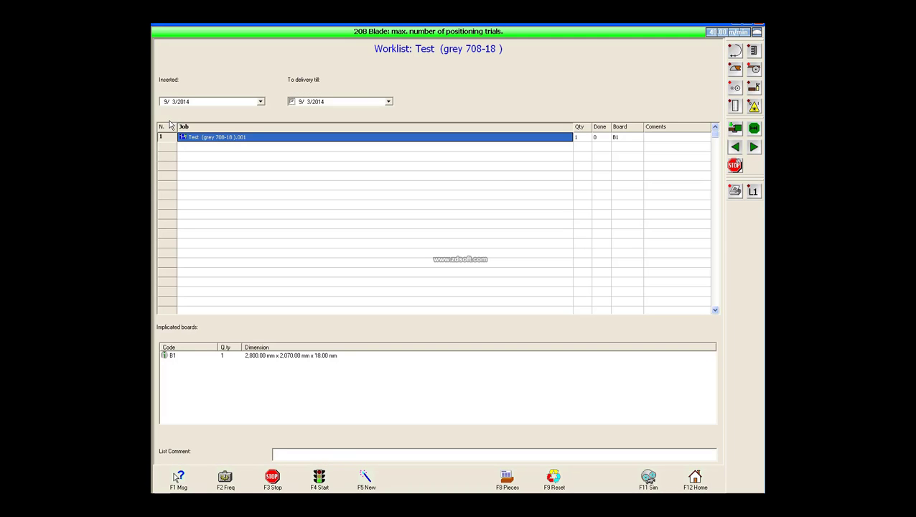
pyautogui.doubleClick(164, 140)
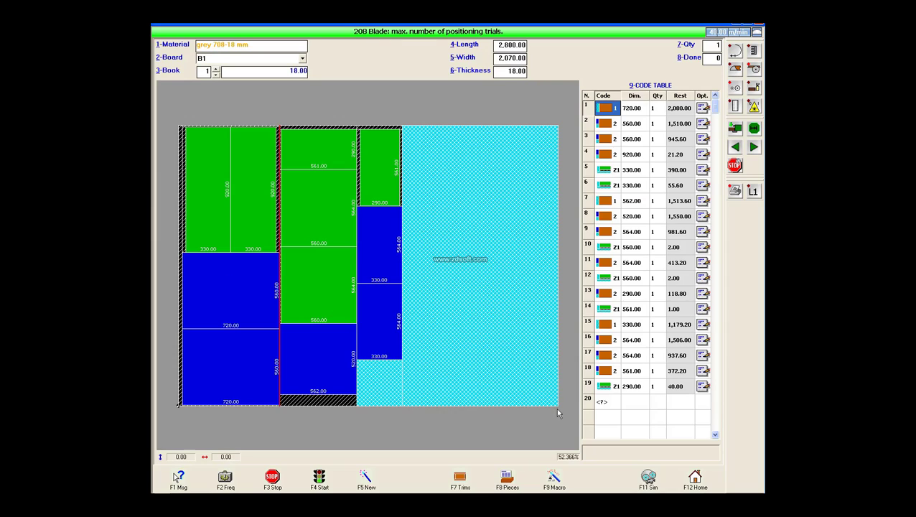
pyautogui.click(649, 485)
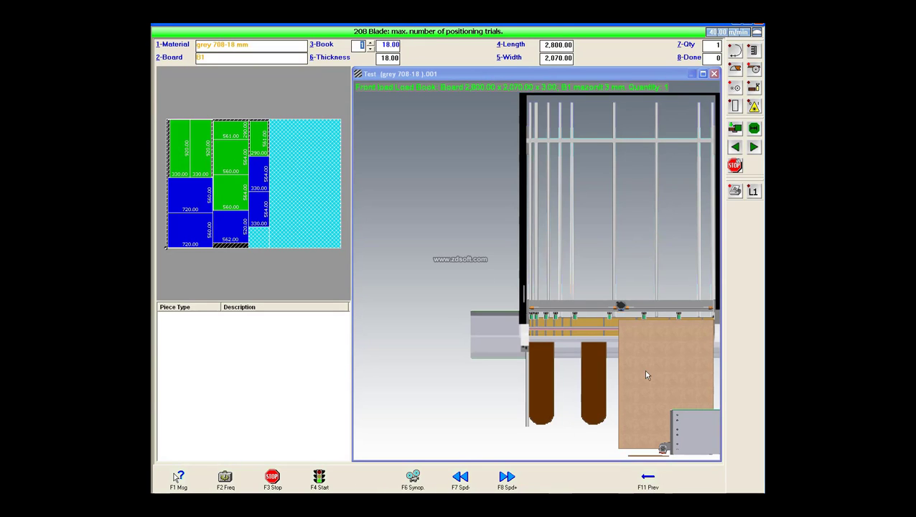
pyautogui.click(648, 479)
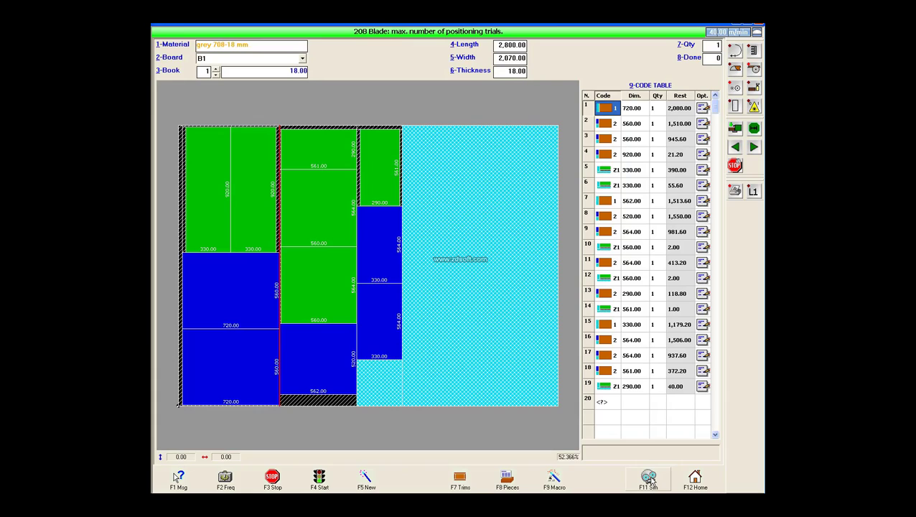
pyautogui.click(691, 480)
# From Orders, open the "Test (mazonit 3 )" job, view its cutting pattern and simulation, and return to the pattern.
pyautogui.click(245, 211)
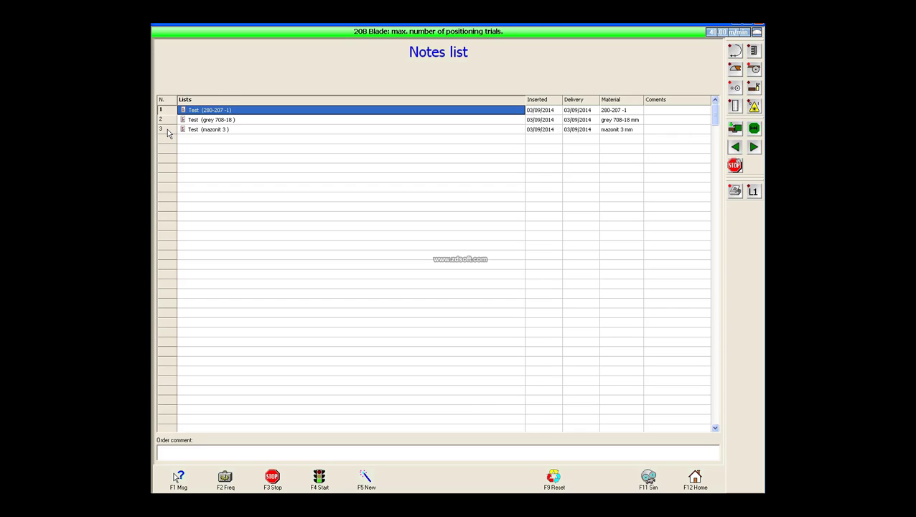
pyautogui.click(168, 131)
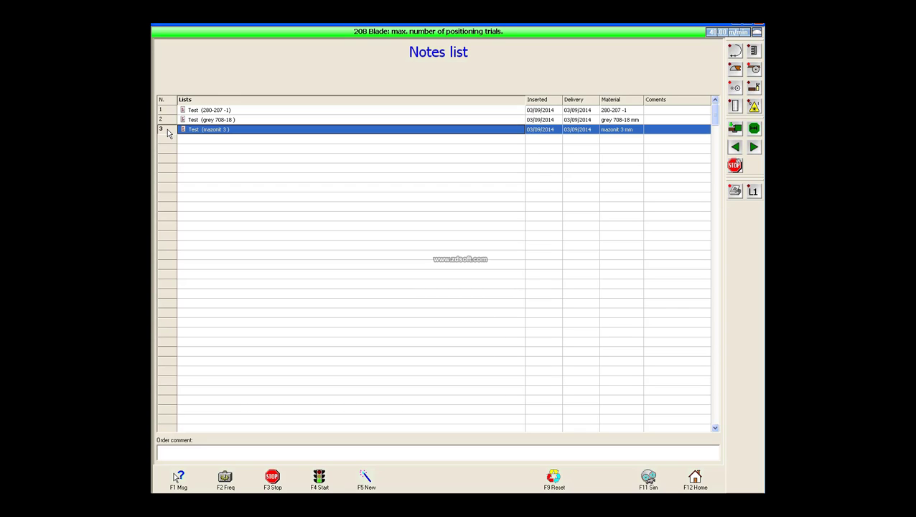
pyautogui.doubleClick(168, 130)
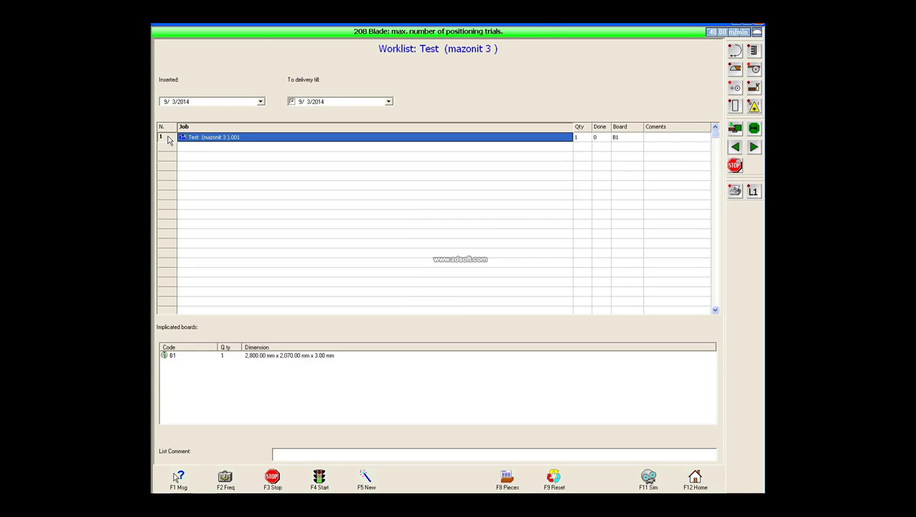
pyautogui.doubleClick(168, 139)
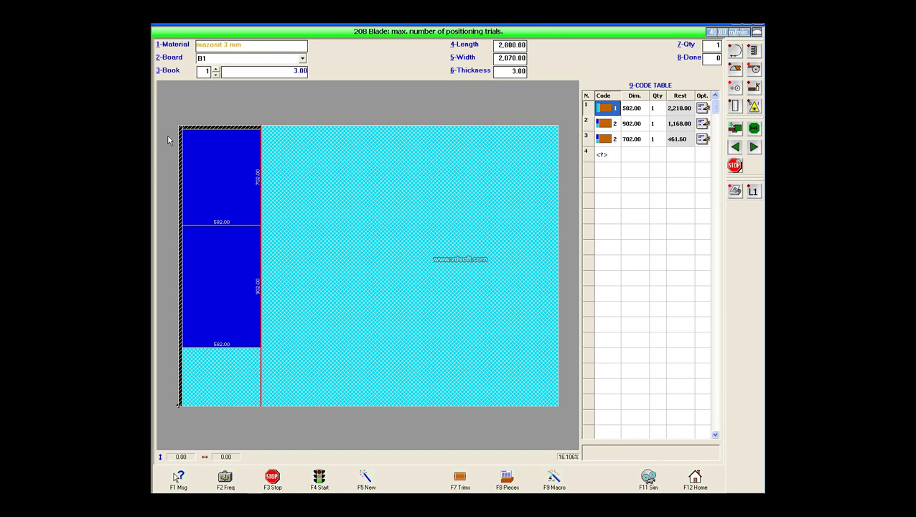
pyautogui.click(648, 481)
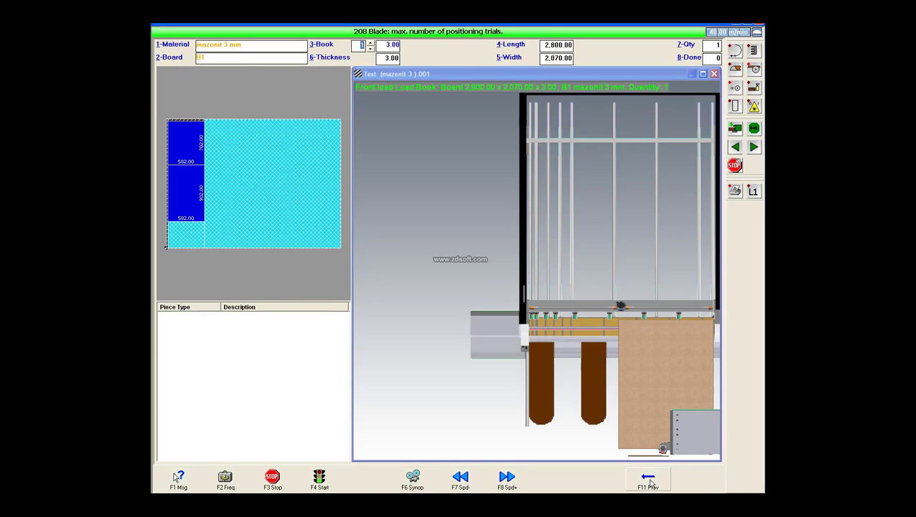
pyautogui.click(648, 479)
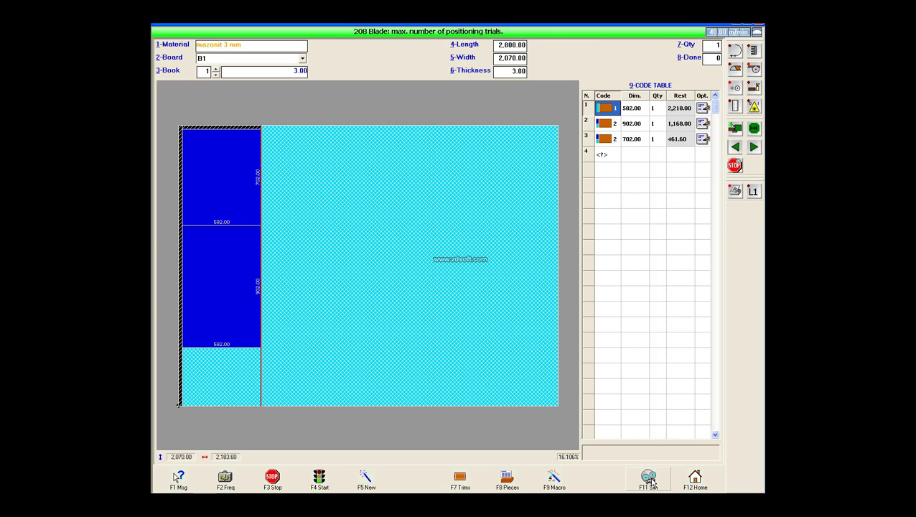
# Return the saw software to its home screen and, on the CNC machine computer, minimize the screen recorder to the task bar.
pyautogui.click(685, 483)
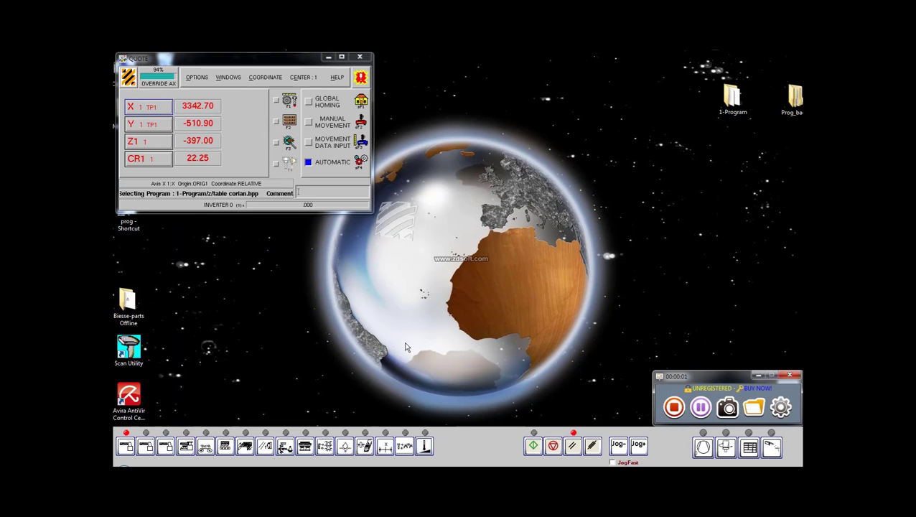
pyautogui.click(758, 376)
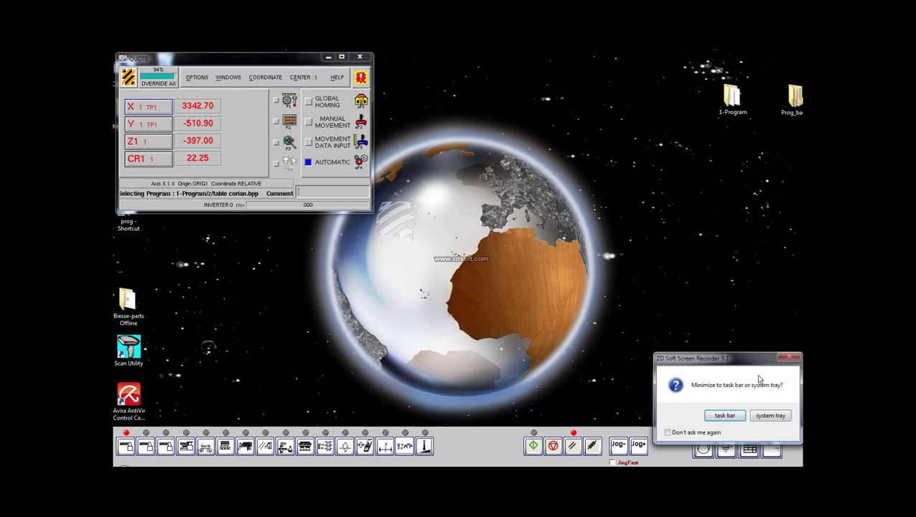
pyautogui.click(677, 431)
pyautogui.click(723, 416)
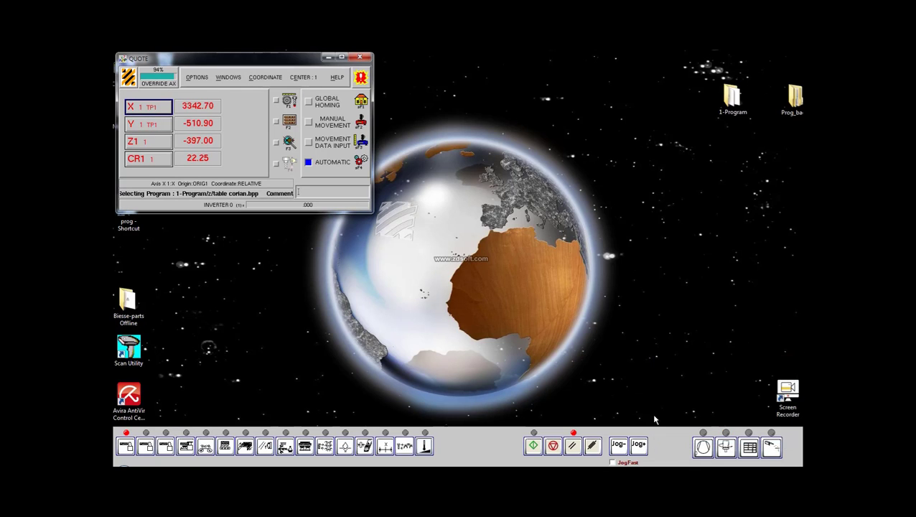
# Open the CNC worklist window and browse the program selection to 1-Program/-Cid/Test -Cid.
pyautogui.click(276, 122)
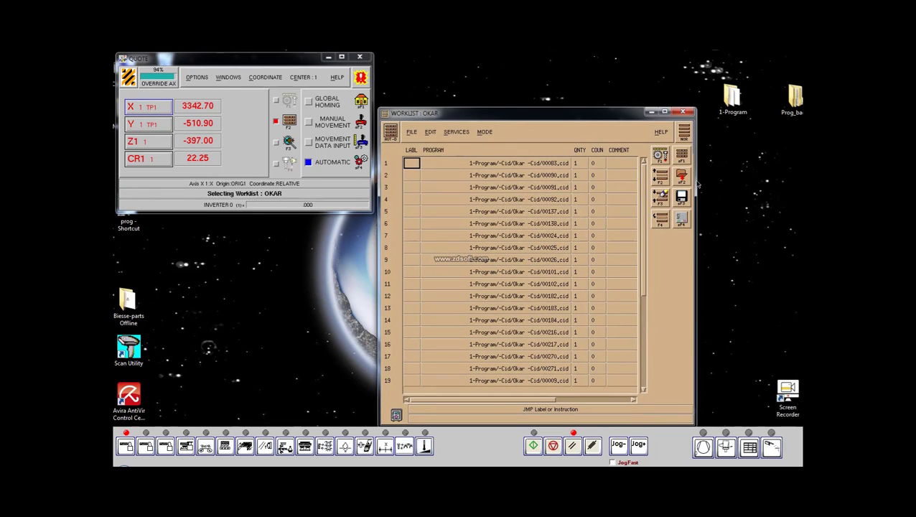
pyautogui.click(660, 156)
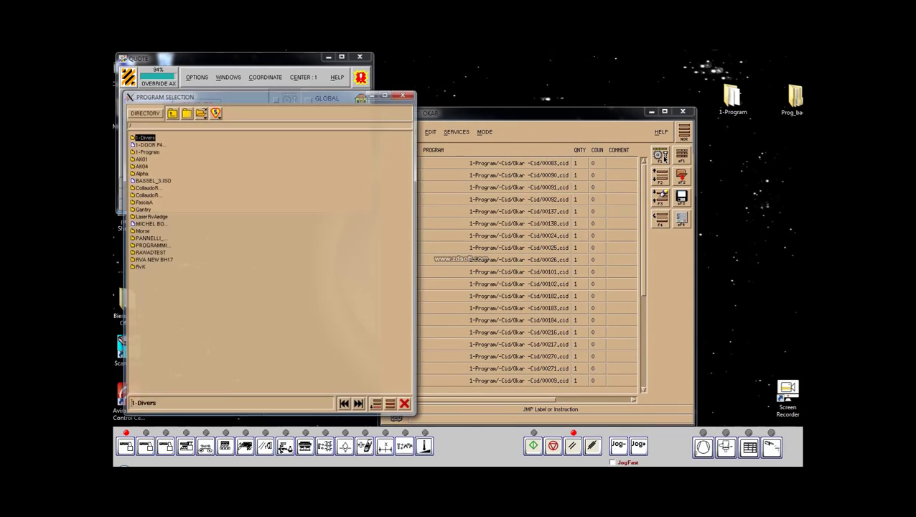
pyautogui.doubleClick(146, 151)
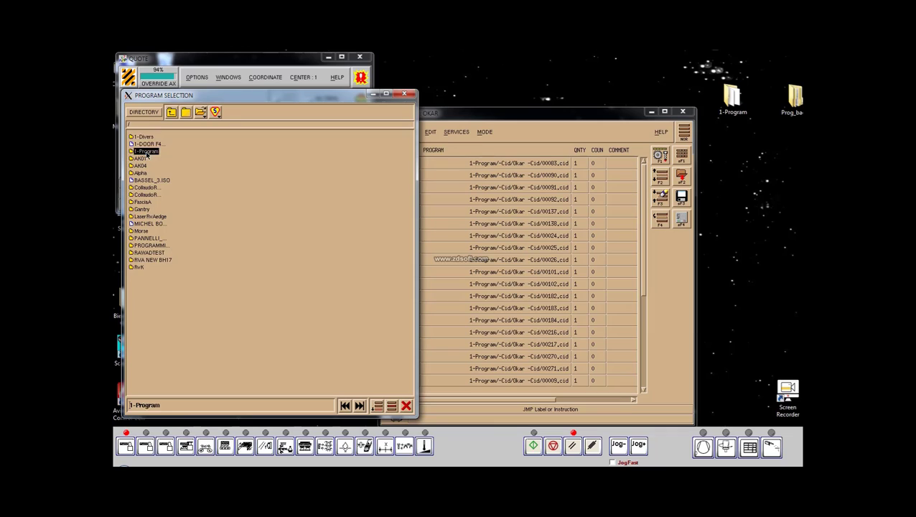
pyautogui.doubleClick(139, 137)
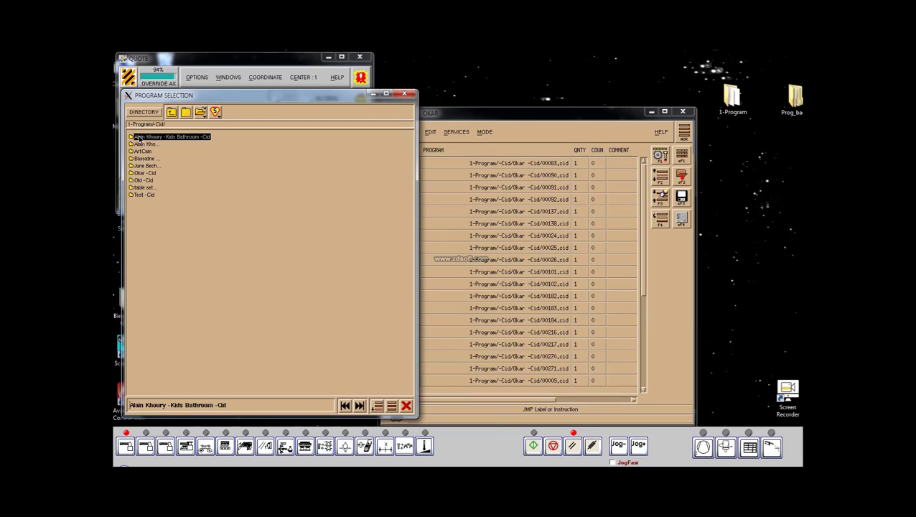
pyautogui.click(140, 194)
pyautogui.doubleClick(138, 195)
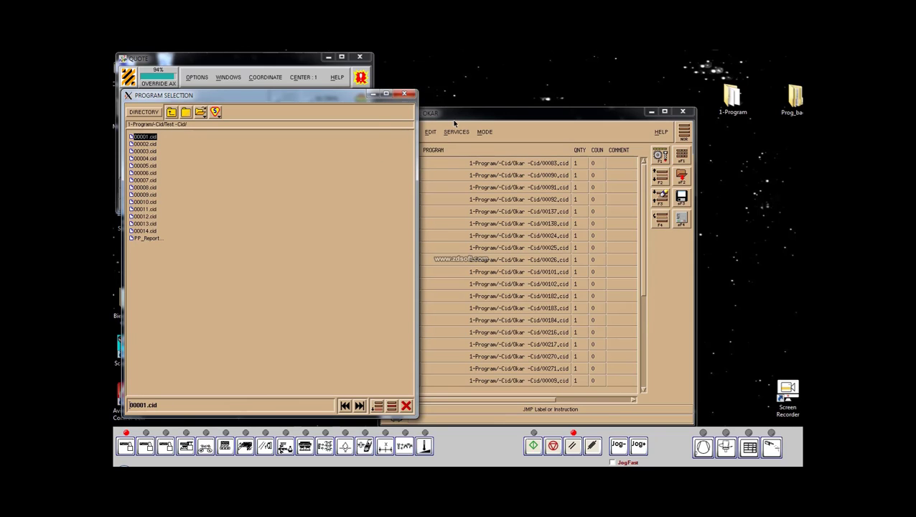
# Move the worklist window clear of the program selection and open the existing worklist 1_TEST-007.
pyautogui.moveTo(454, 115); pyautogui.dragTo(482, 109)
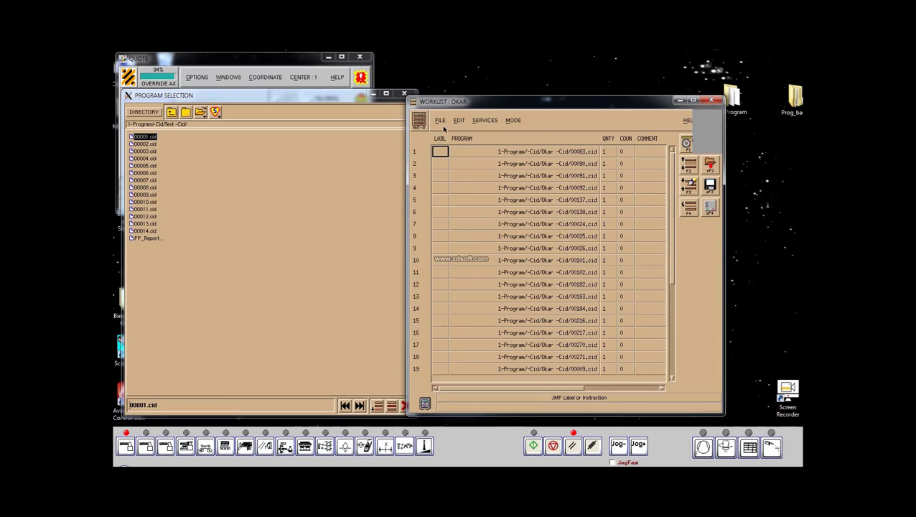
pyautogui.click(440, 120)
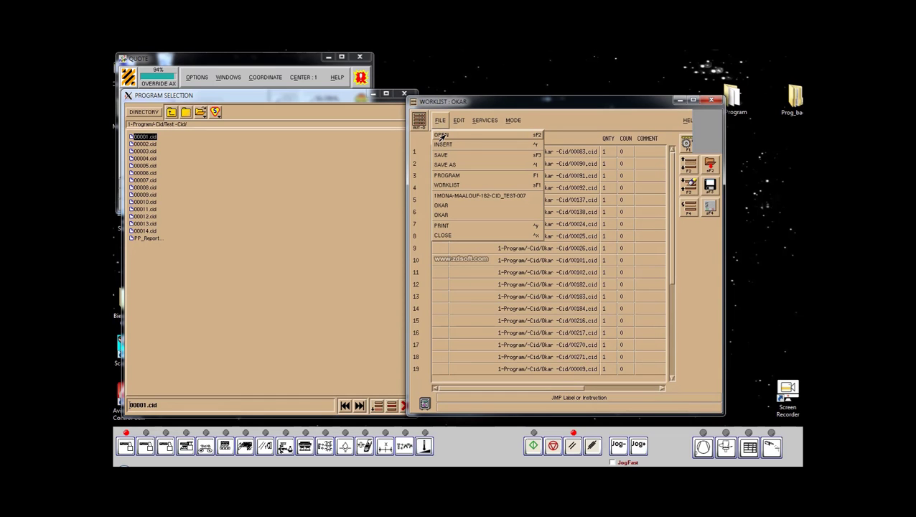
pyautogui.click(441, 136)
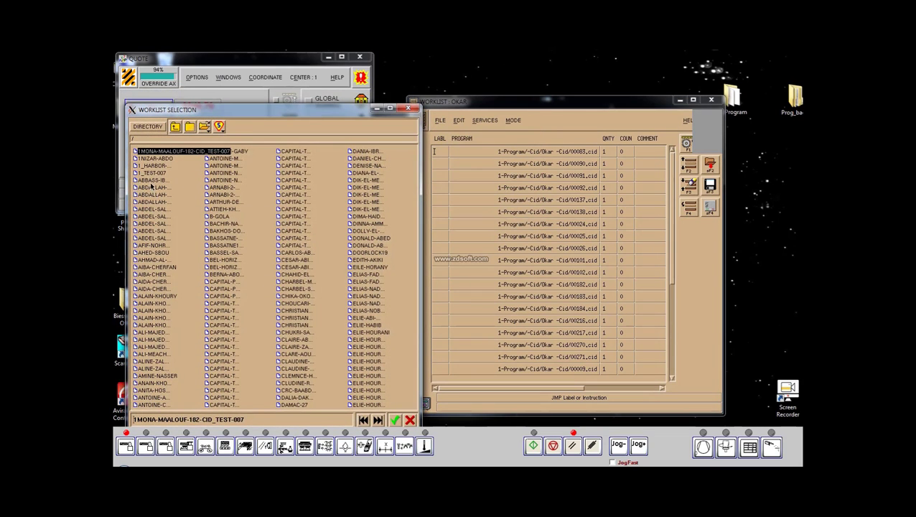
pyautogui.click(154, 172)
pyautogui.doubleClick(155, 173)
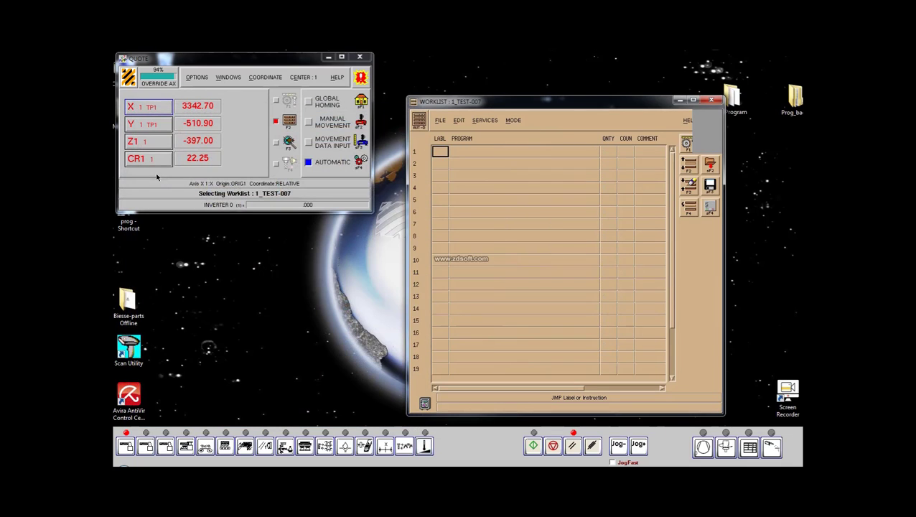
# Save the 1_TEST-007 worklist under the new name TEST.
pyautogui.click(441, 120)
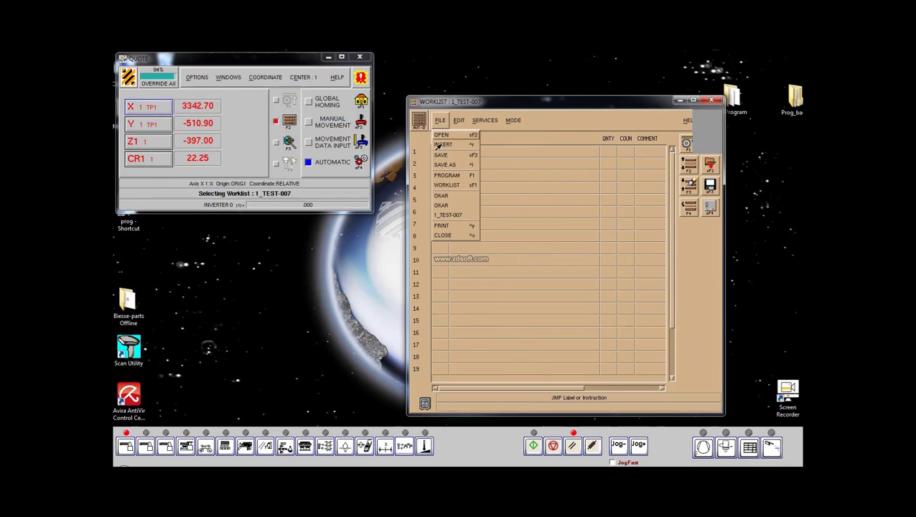
pyautogui.click(441, 165)
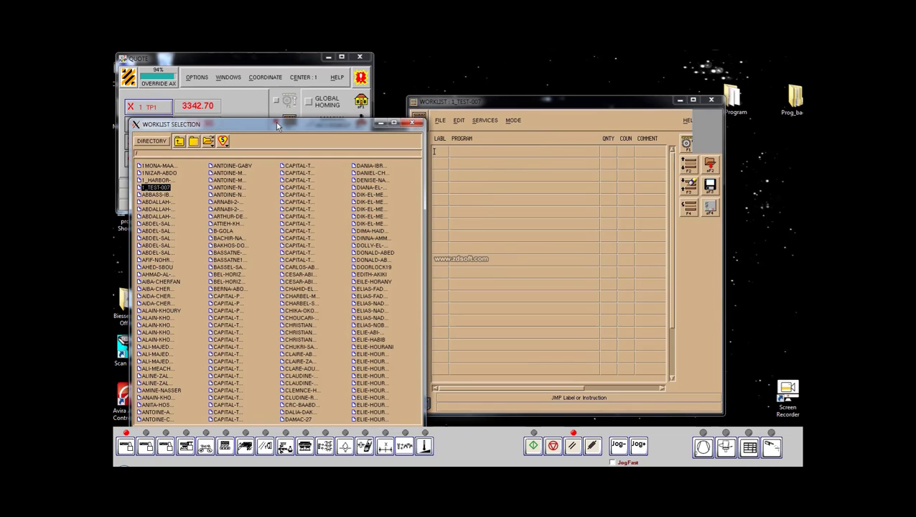
pyautogui.moveTo(277, 125); pyautogui.dragTo(280, 78)
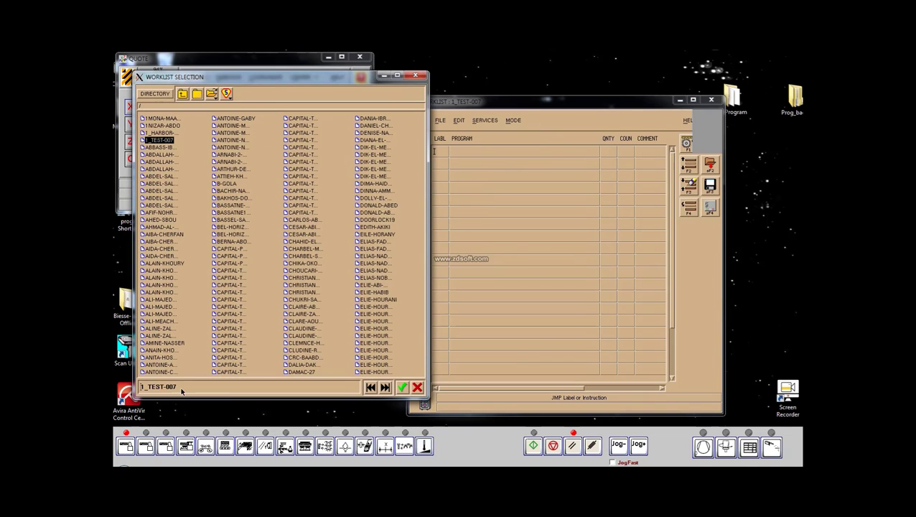
pyautogui.click(177, 388)
pyautogui.moveTo(176, 387); pyautogui.dragTo(123, 396)
pyautogui.write('T')
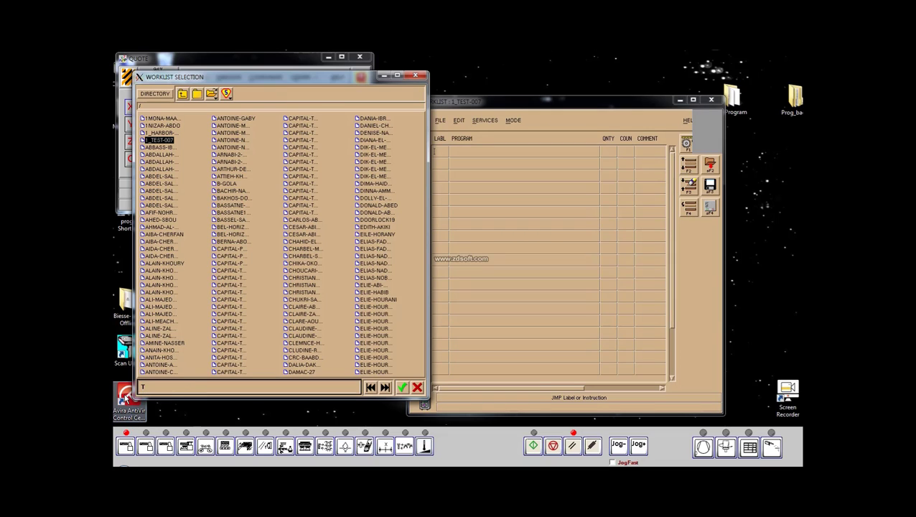
pyautogui.write('T')
pyautogui.click(401, 389)
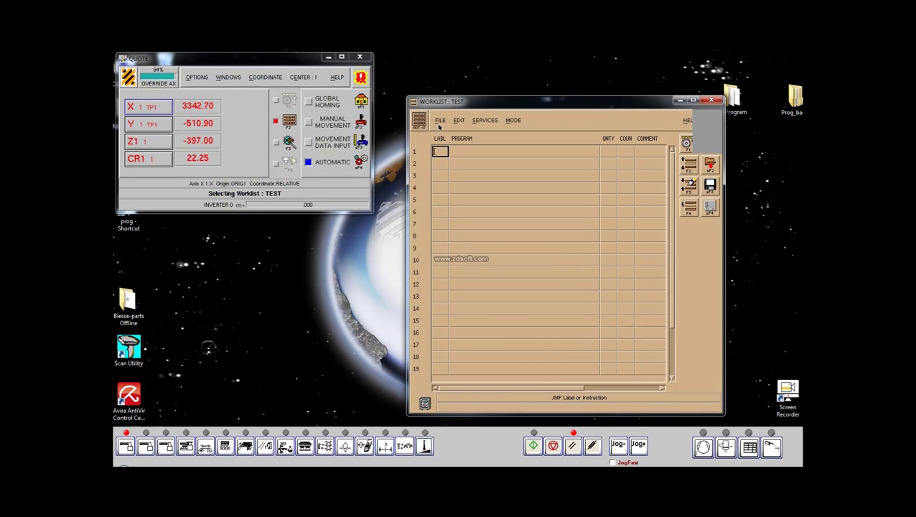
# Open the program selection for the TEST worklist and browse to the folder 1-Program/-Cid/Test -Cid.
pyautogui.click(679, 143)
pyautogui.doubleClick(155, 148)
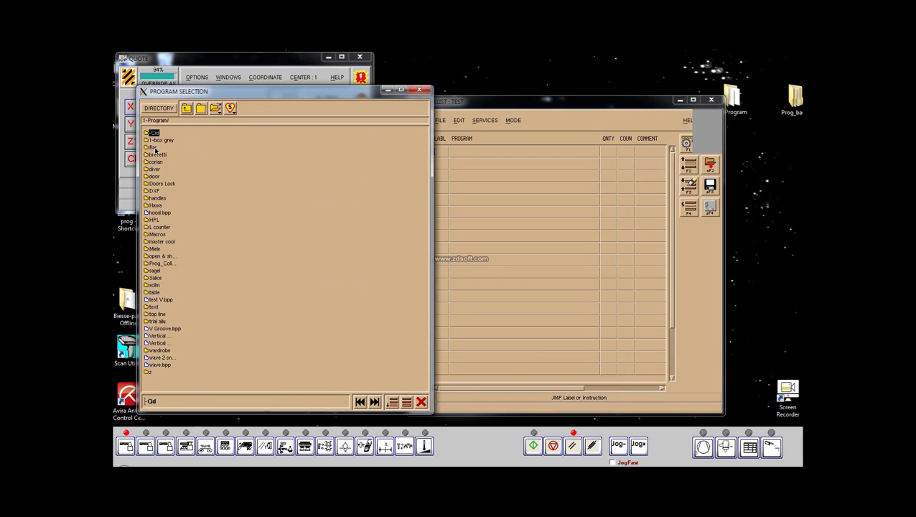
pyautogui.doubleClick(157, 140)
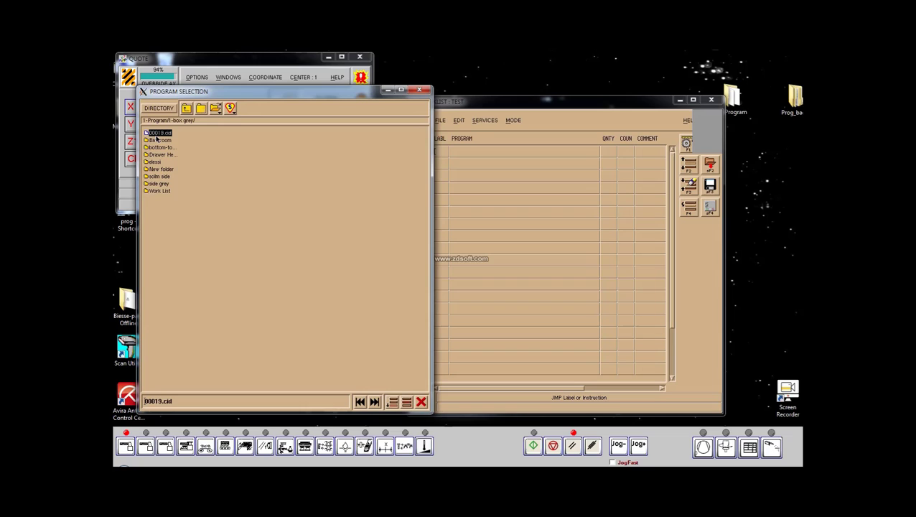
pyautogui.click(185, 108)
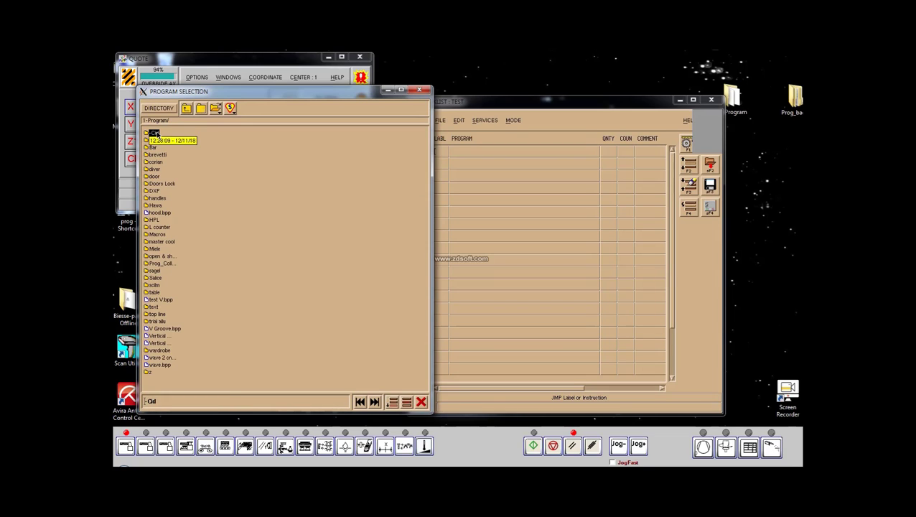
pyautogui.doubleClick(155, 134)
pyautogui.doubleClick(157, 190)
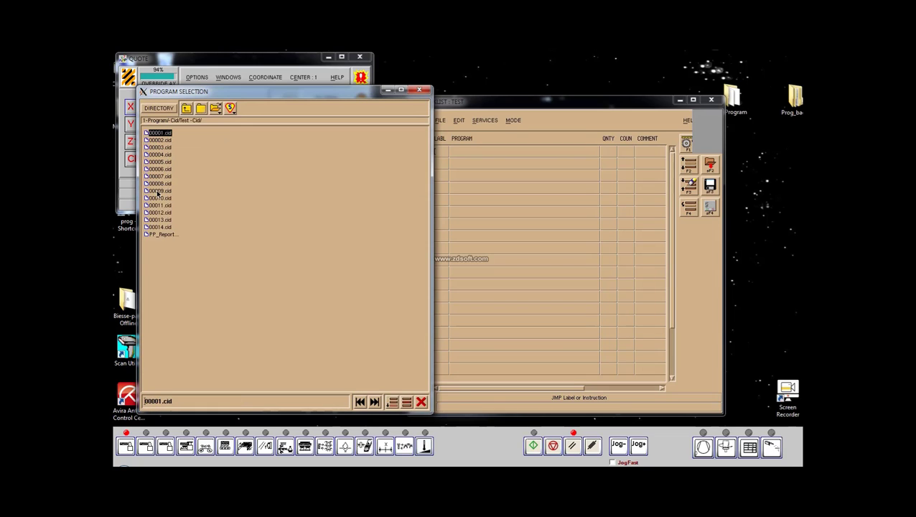
# Add the programs 00001.cid through 00014.cid from Test -Cid to the TEST worklist in numerical order.
pyautogui.doubleClick(161, 135)
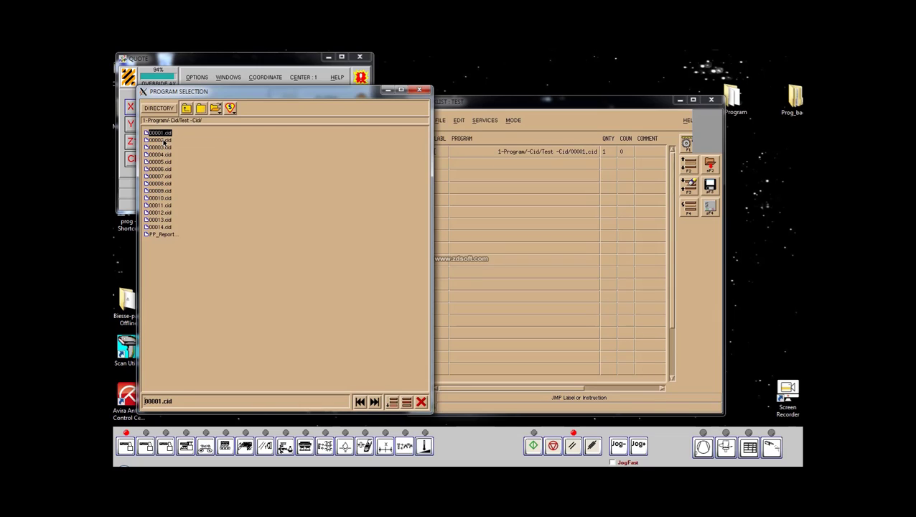
pyautogui.doubleClick(161, 140)
pyautogui.doubleClick(161, 147)
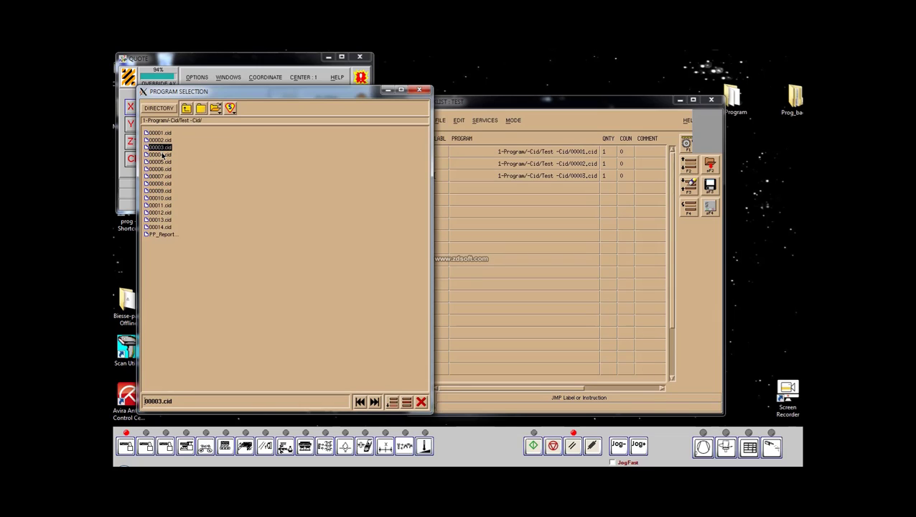
pyautogui.doubleClick(161, 155)
pyautogui.doubleClick(161, 162)
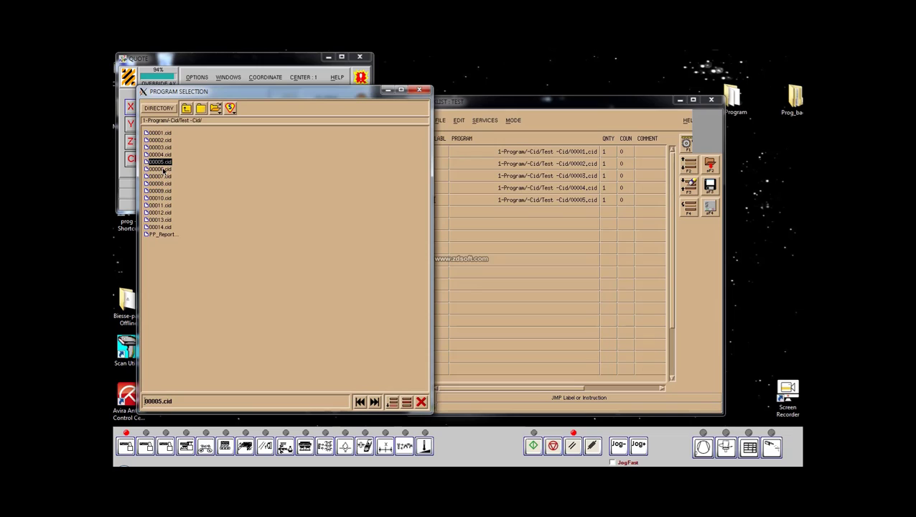
pyautogui.doubleClick(161, 169)
pyautogui.click(163, 177)
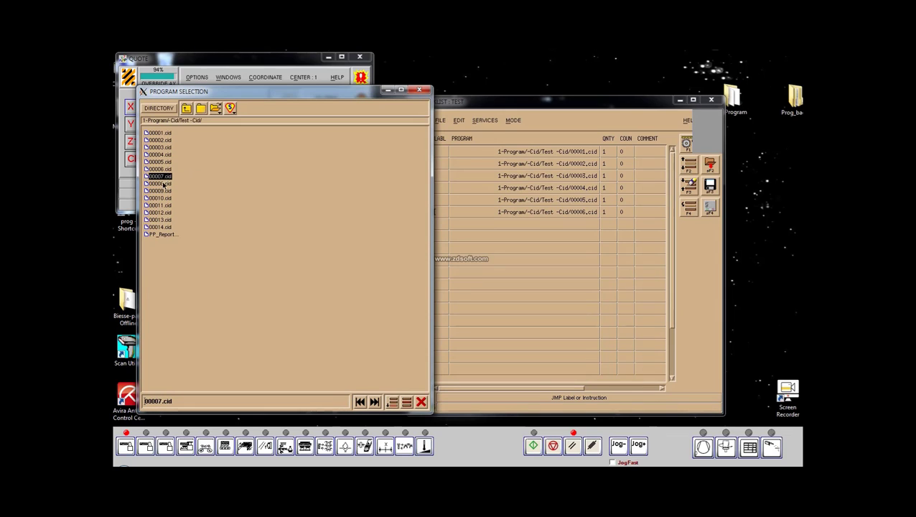
pyautogui.doubleClick(162, 177)
pyautogui.doubleClick(162, 184)
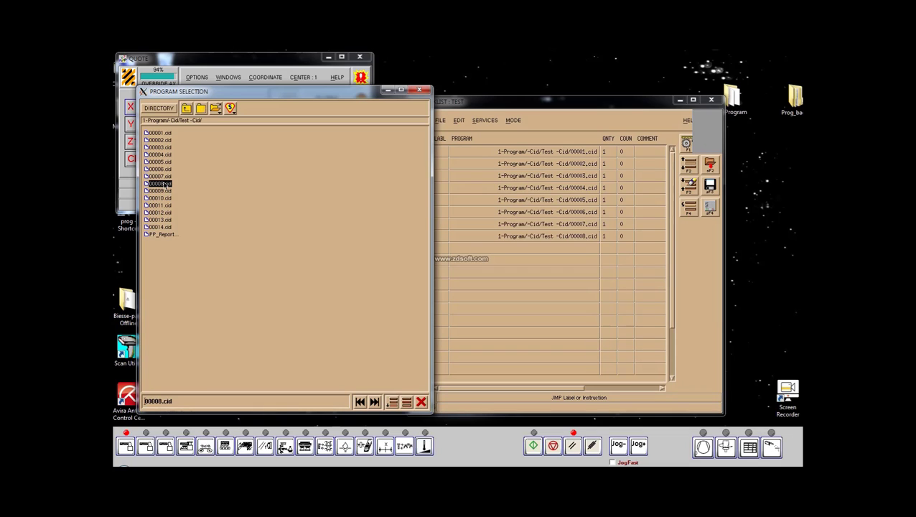
pyautogui.doubleClick(163, 191)
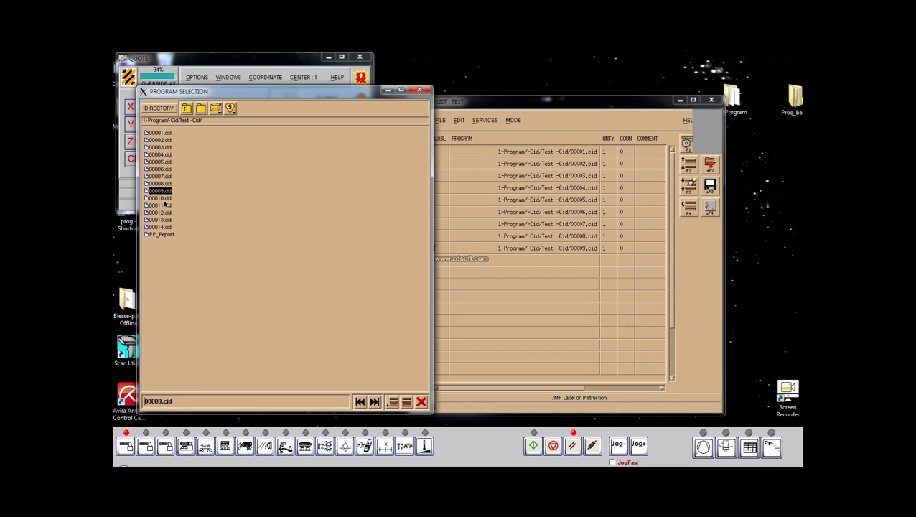
pyautogui.doubleClick(164, 198)
pyautogui.doubleClick(165, 205)
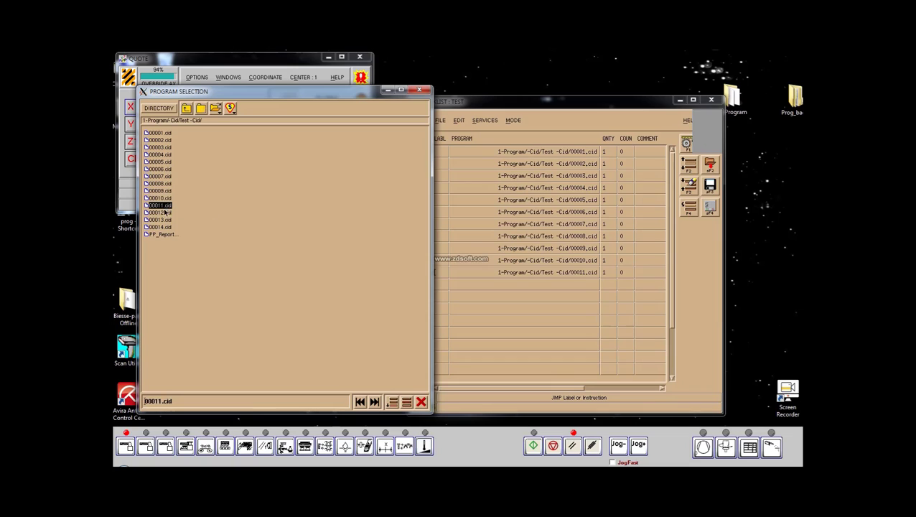
pyautogui.doubleClick(164, 212)
pyautogui.doubleClick(164, 219)
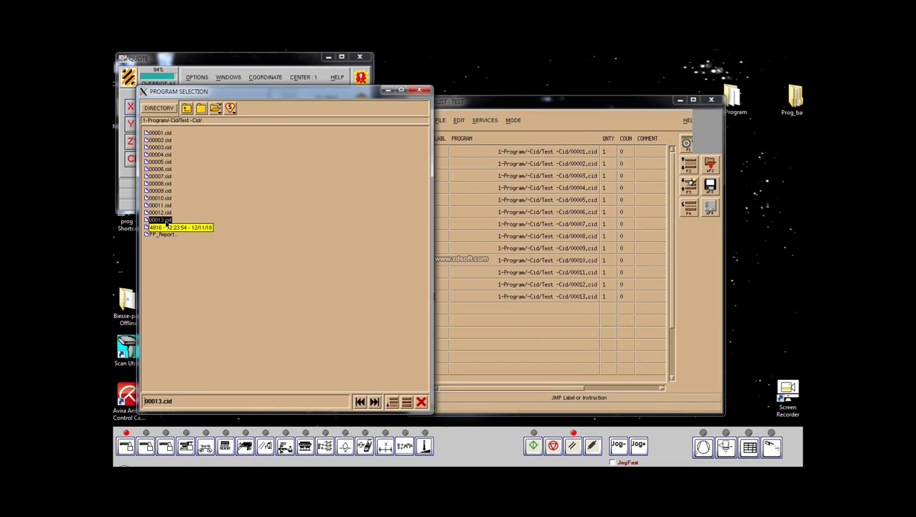
pyautogui.doubleClick(164, 227)
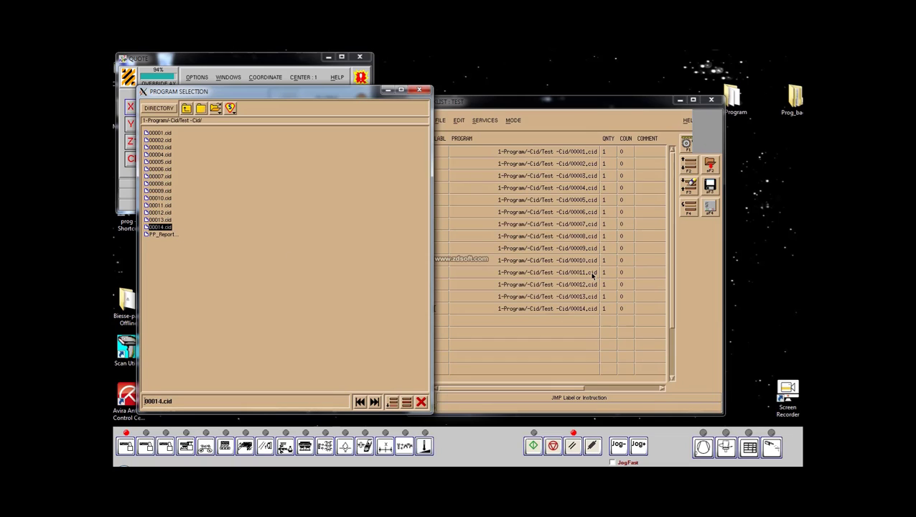
# Save the TEST worklist and start running it on the machine from its first row.
pyautogui.click(709, 185)
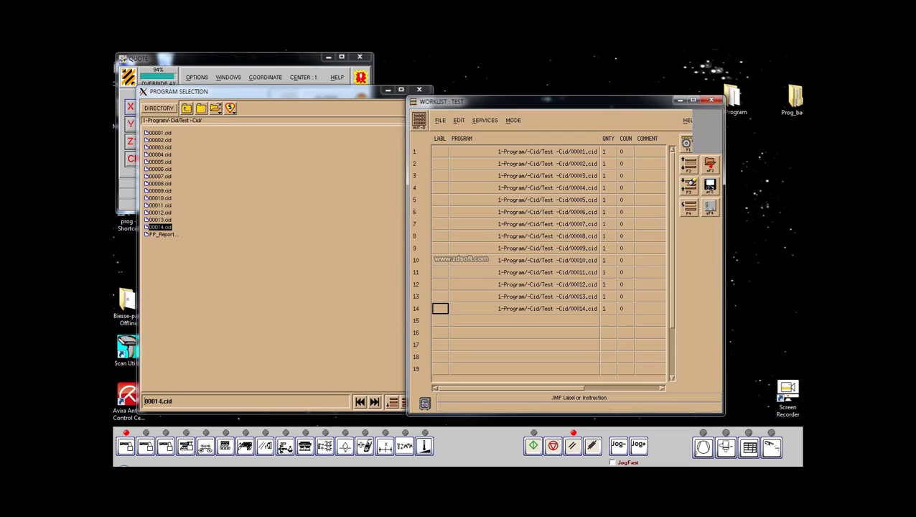
pyautogui.click(439, 151)
pyautogui.click(571, 445)
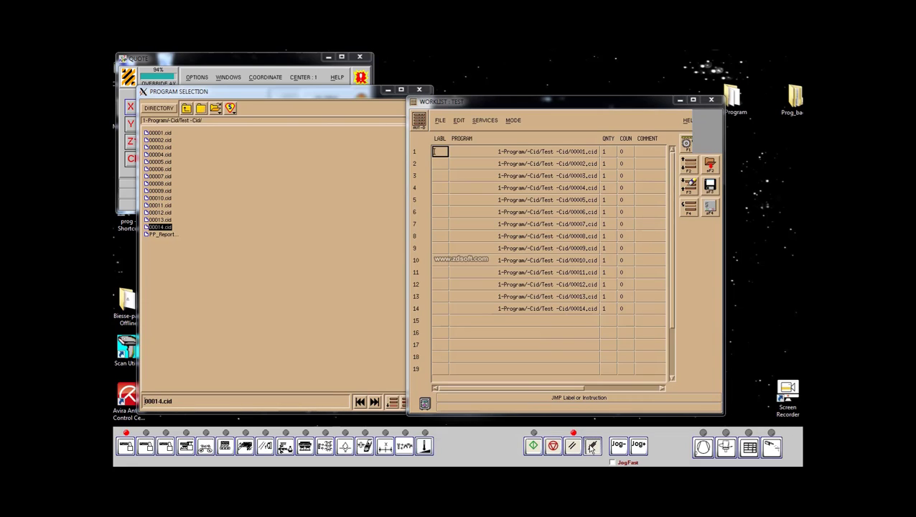
pyautogui.click(533, 446)
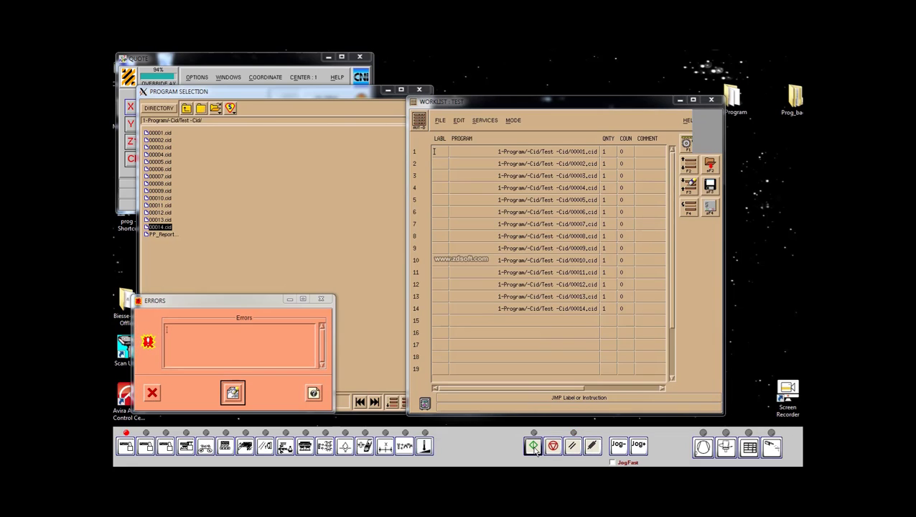